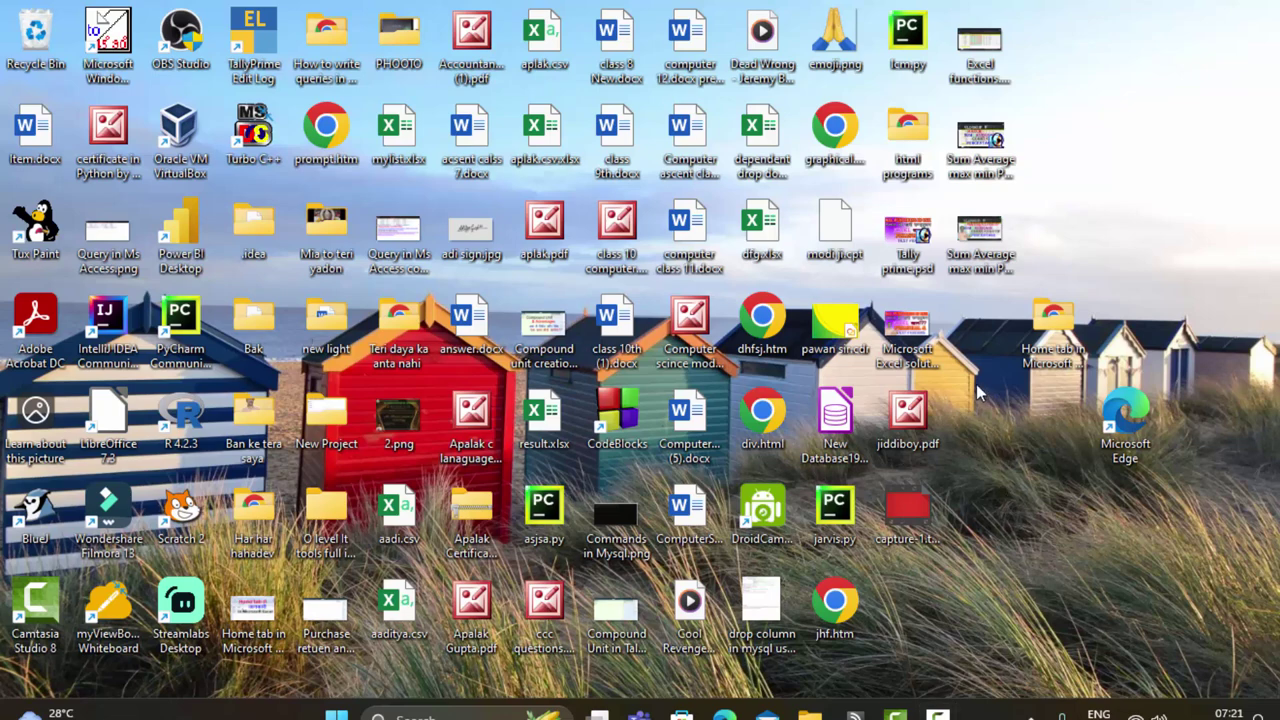
# Refresh the Windows desktop from its right-click menu
pyautogui.rightClick(970, 425)
pyautogui.click(1060, 268)
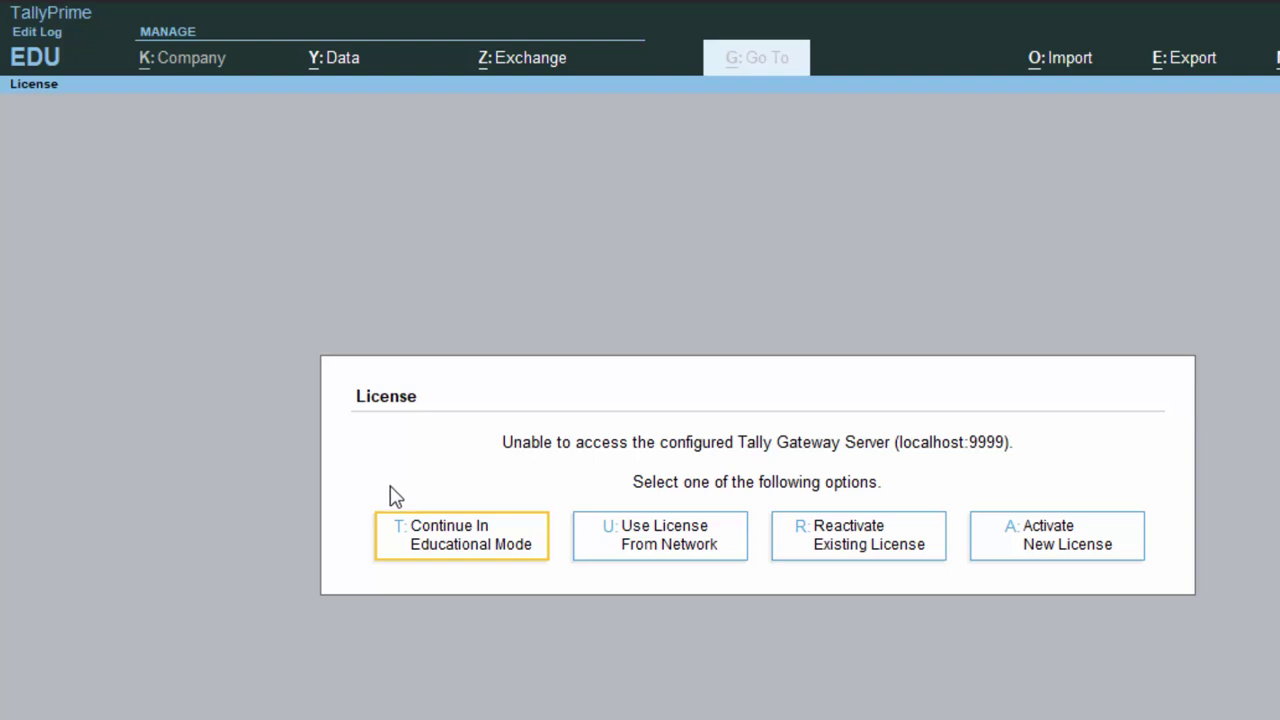
# Continue in Educational Mode and open the Create Company form
pyautogui.click(473, 544)
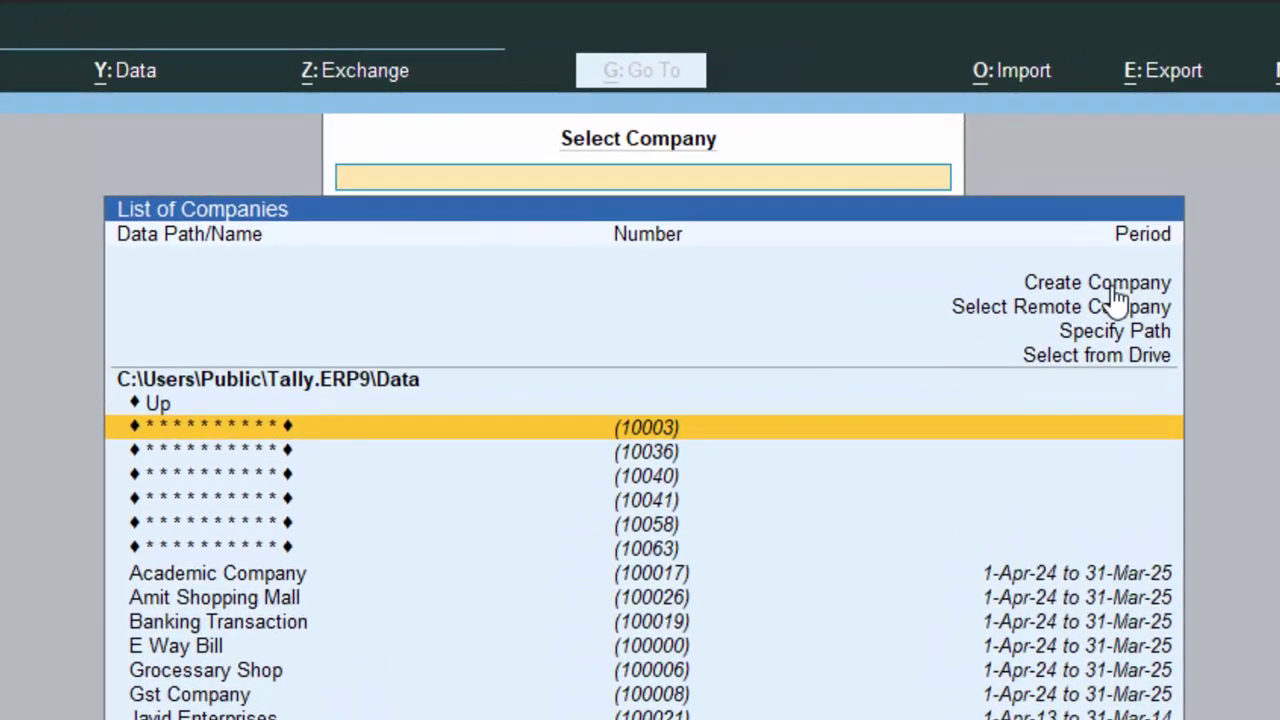
pyautogui.click(1117, 290)
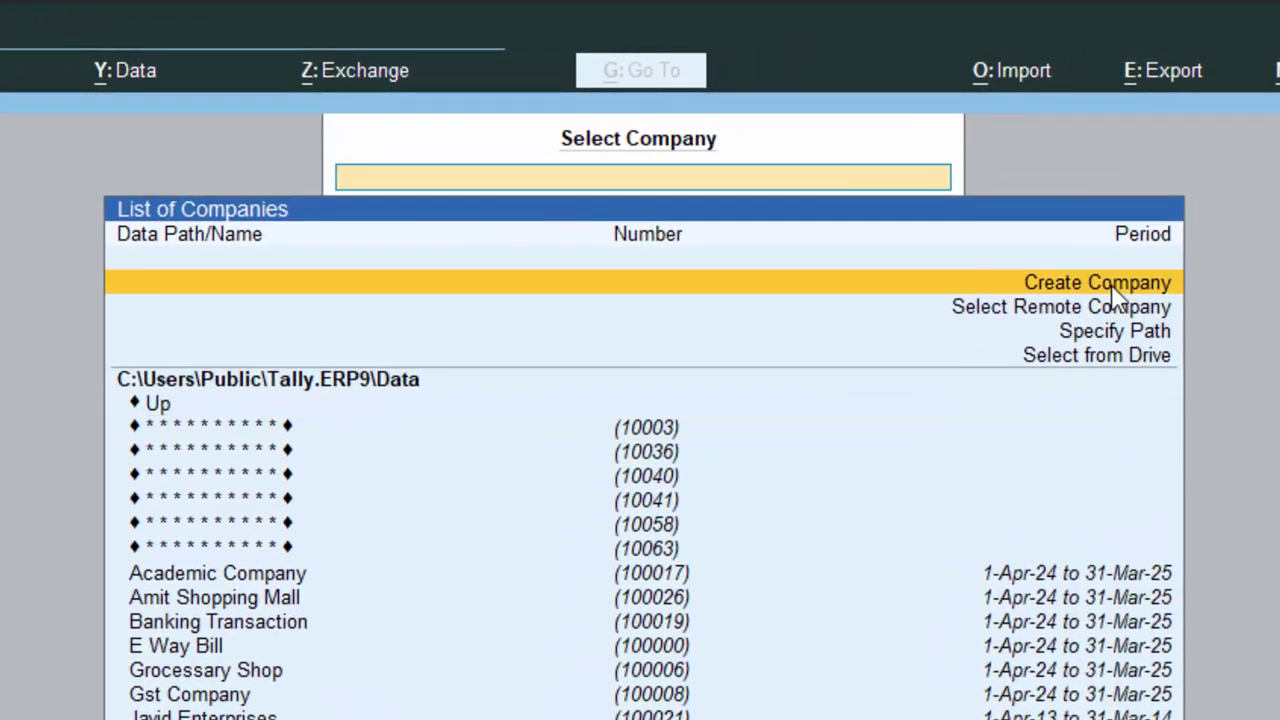
pyautogui.click(1097, 284)
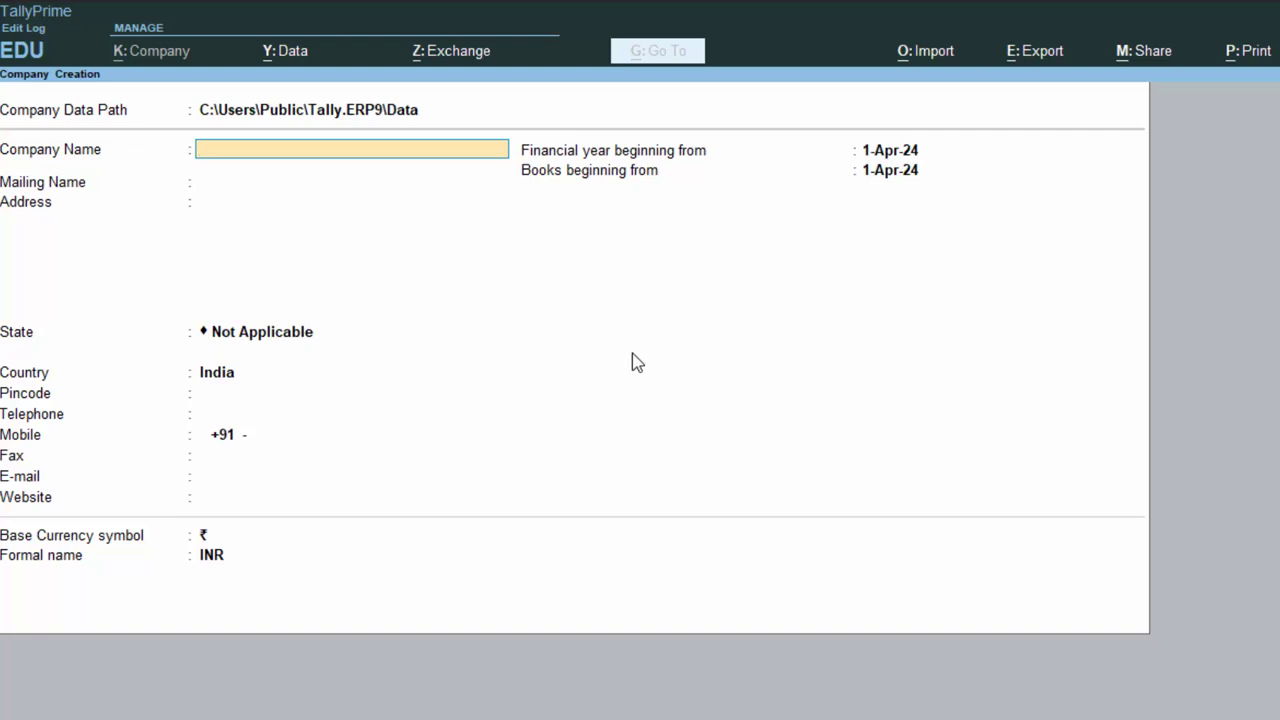
# Enter company name GST & Company, address New Colony Deoria, state Uttar Pradesh, pincode 274001
pyautogui.write('GST ')
pyautogui.write('& C')
pyautogui.write('ompa')
pyautogui.write('ny')
pyautogui.press('Return')
pyautogui.press('Return')
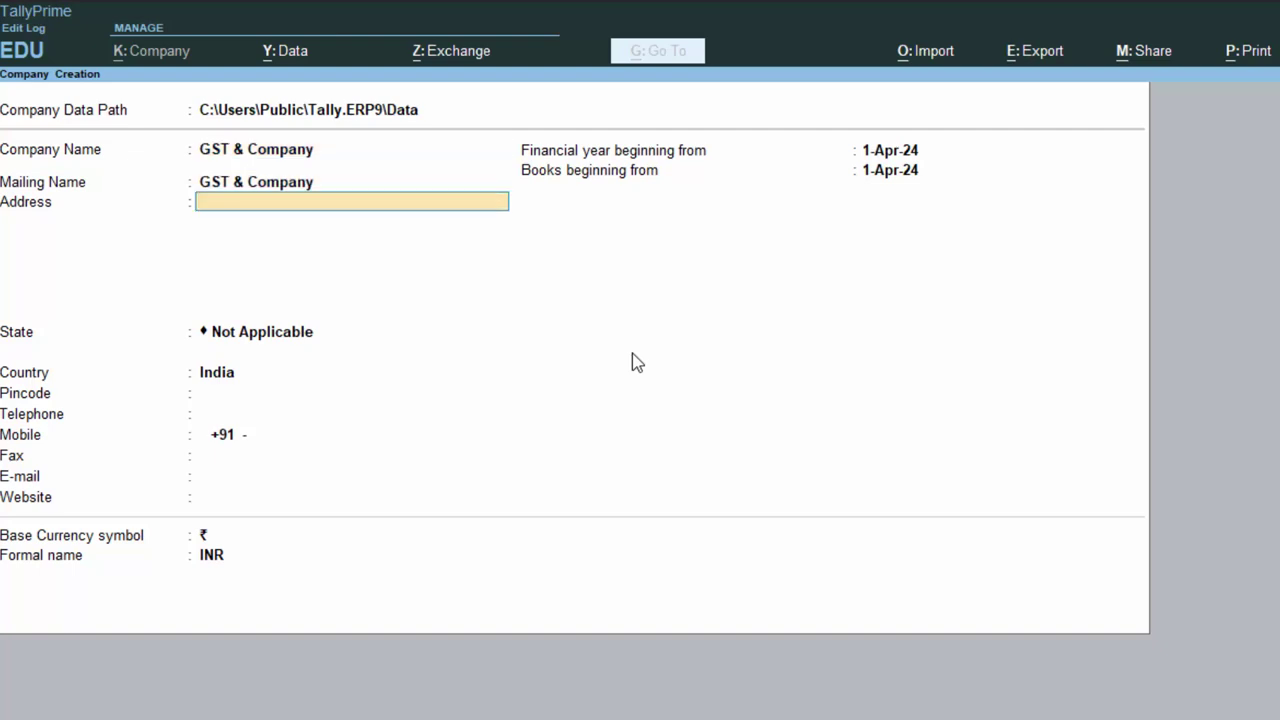
pyautogui.write('New C')
pyautogui.write('olony')
pyautogui.write(' Deor')
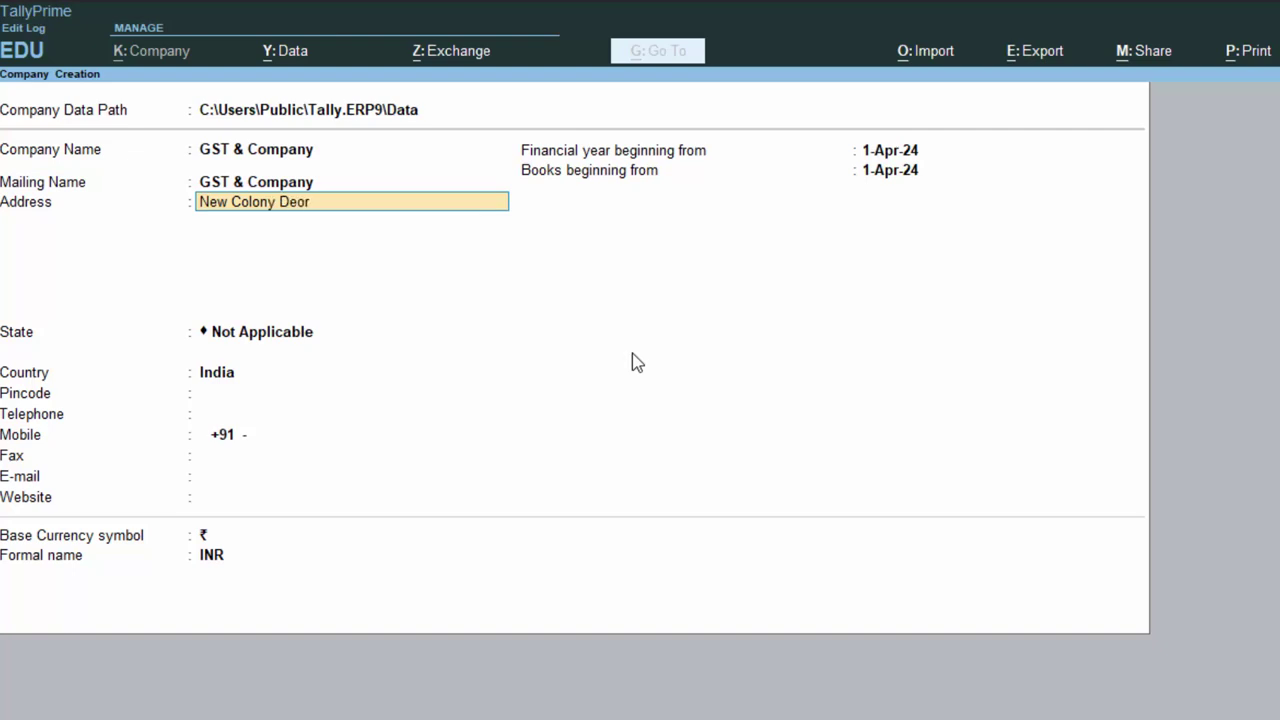
pyautogui.write('ia')
pyautogui.press('Return')
pyautogui.press('Return')
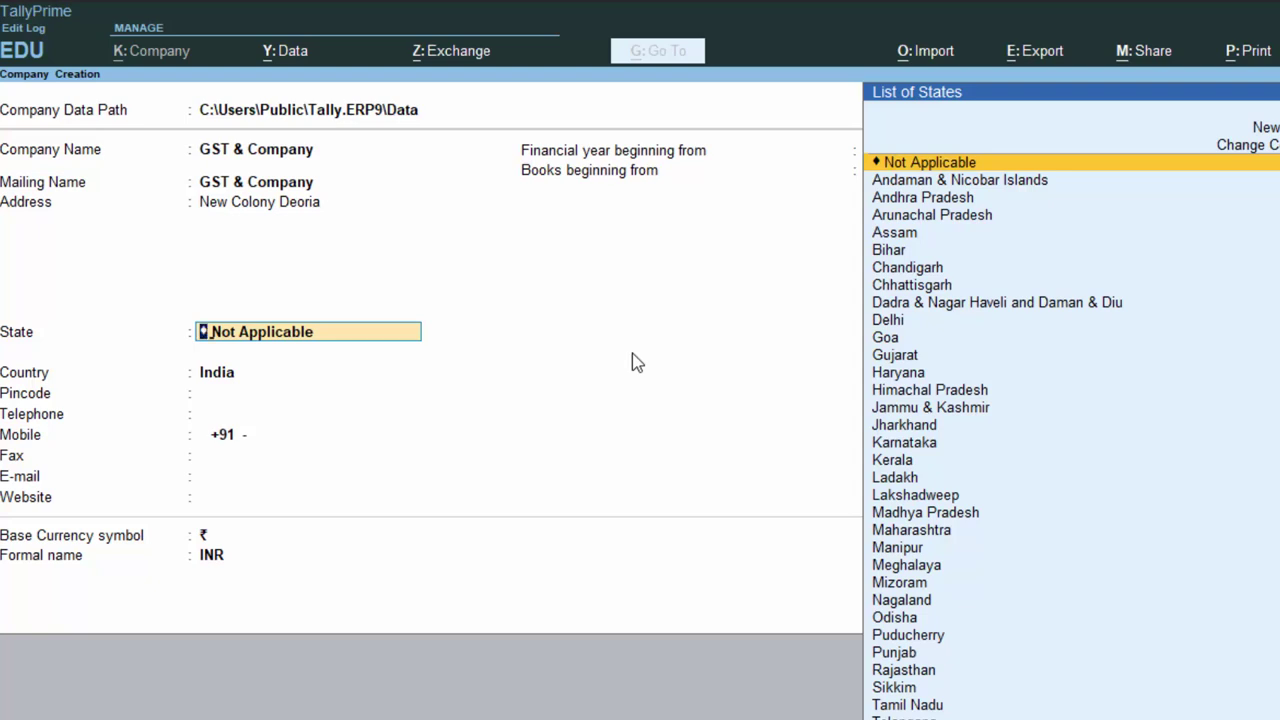
pyautogui.write('U')
pyautogui.press('Down')
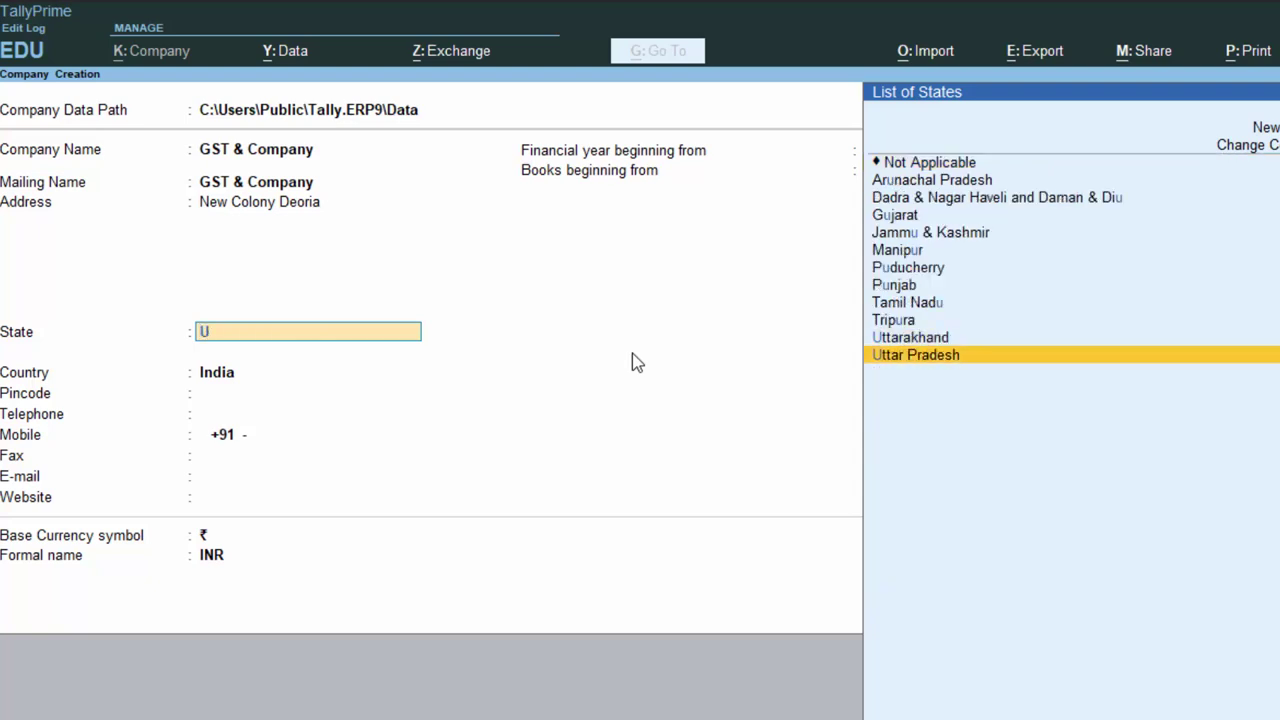
pyautogui.press('Return')
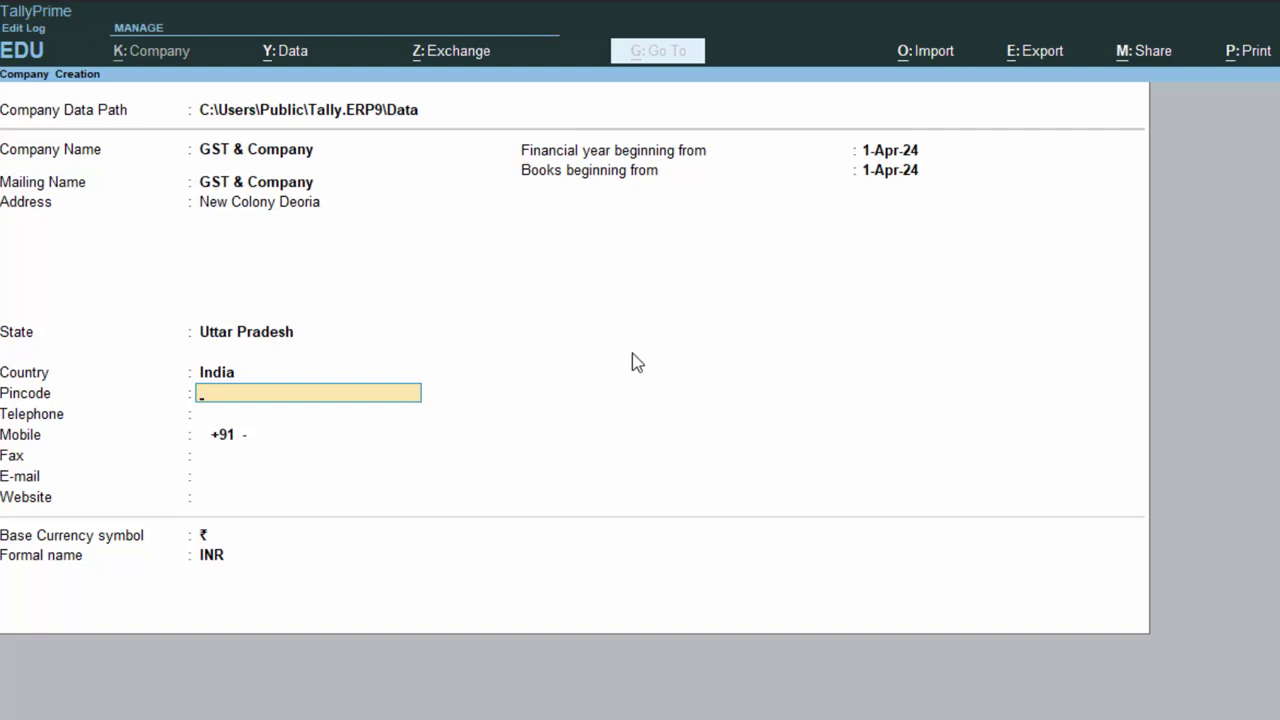
pyautogui.write('274')
pyautogui.write('001')
pyautogui.press('Return')
pyautogui.press('Return')
pyautogui.press('Return')
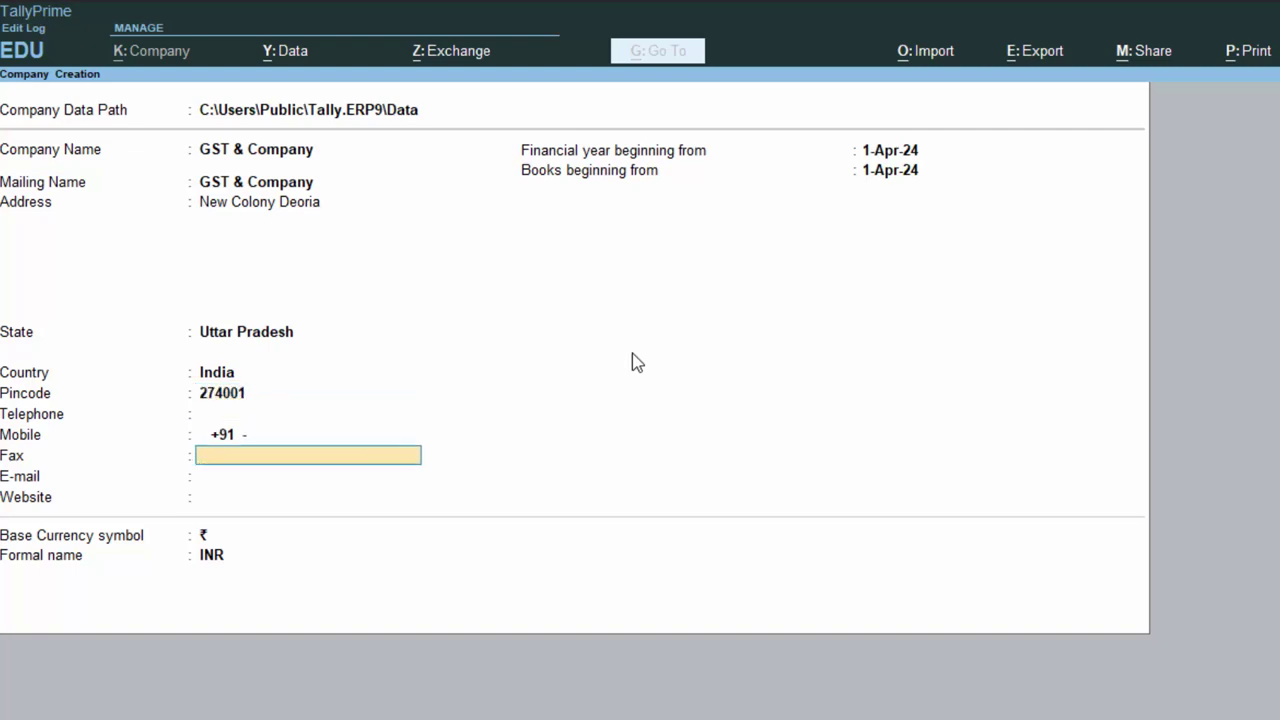
# Keep 1-Apr-24 as financial year and books beginning dates, and save the company
pyautogui.press('Return')
pyautogui.press('Return')
pyautogui.press('Return')
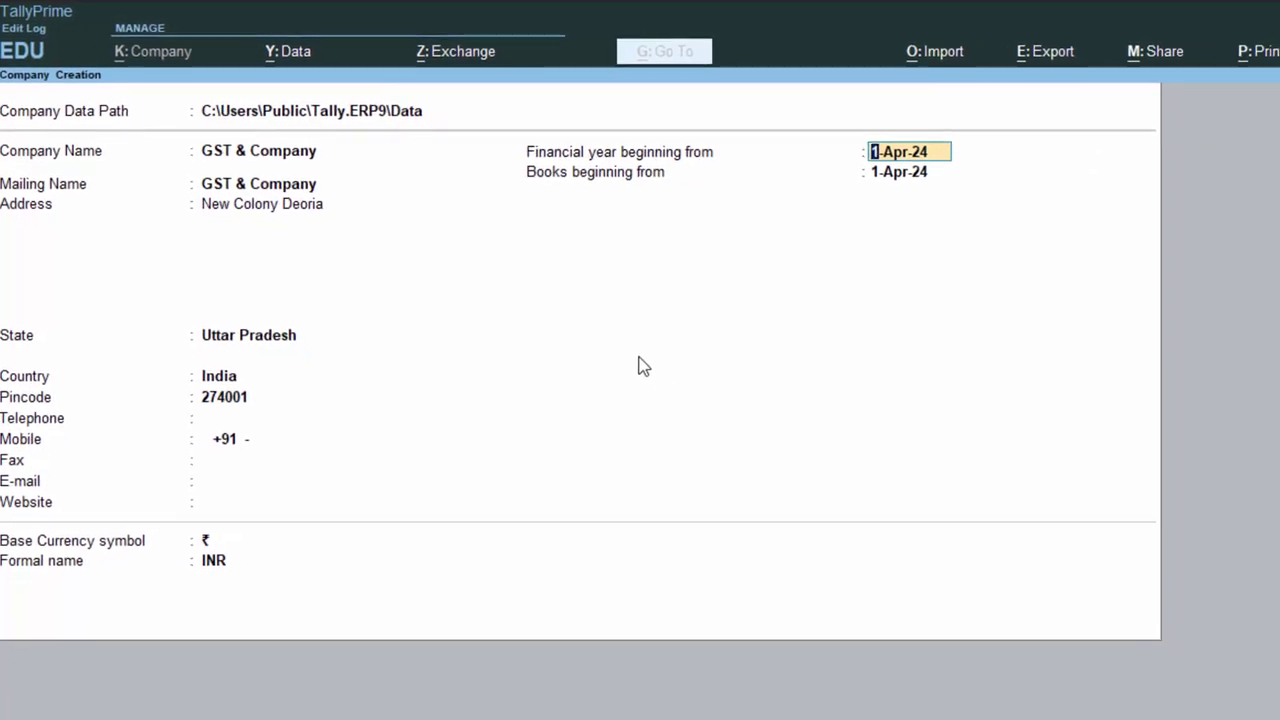
pyautogui.press('Return')
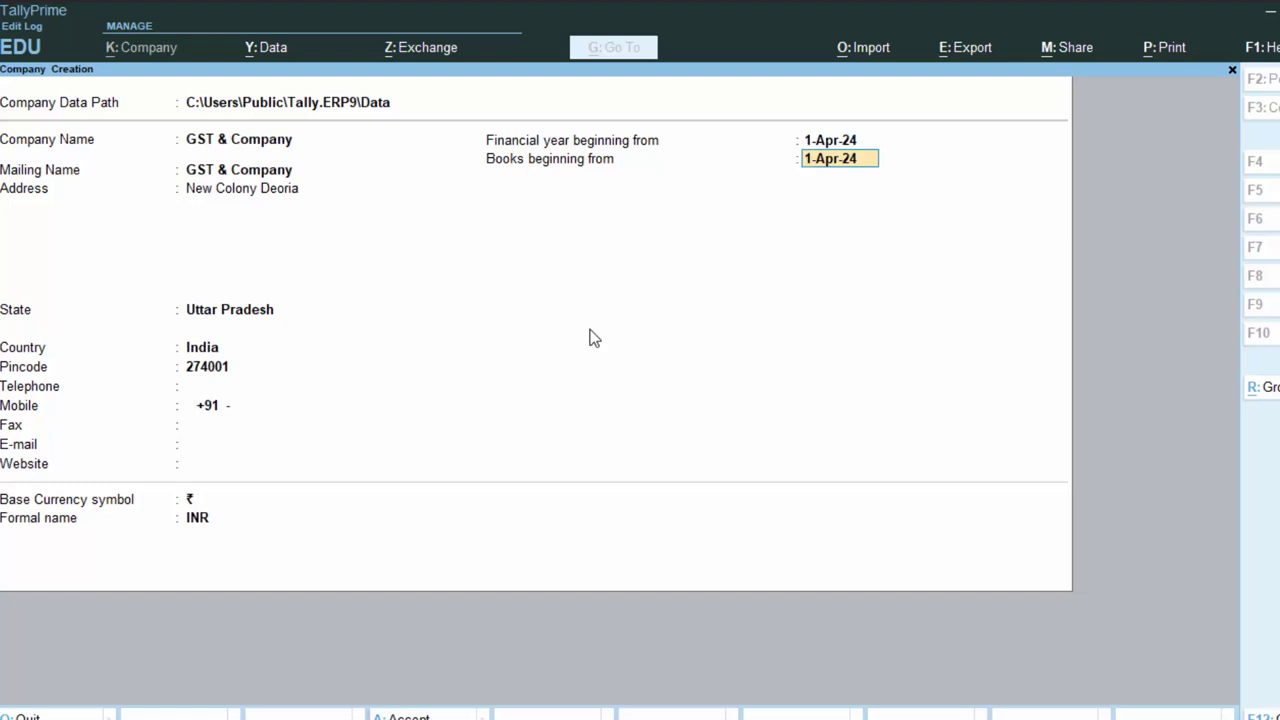
pyautogui.press('Return')
pyautogui.press('Return')
pyautogui.press('Return')
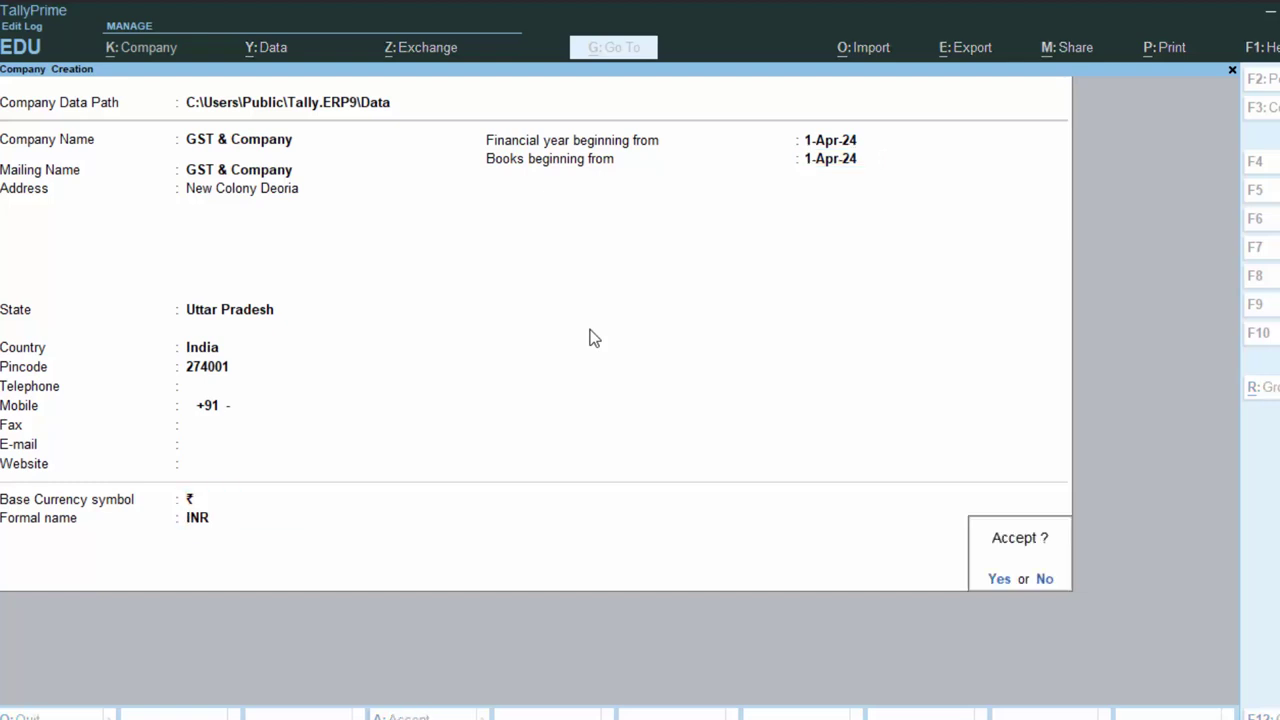
pyautogui.press('Return')
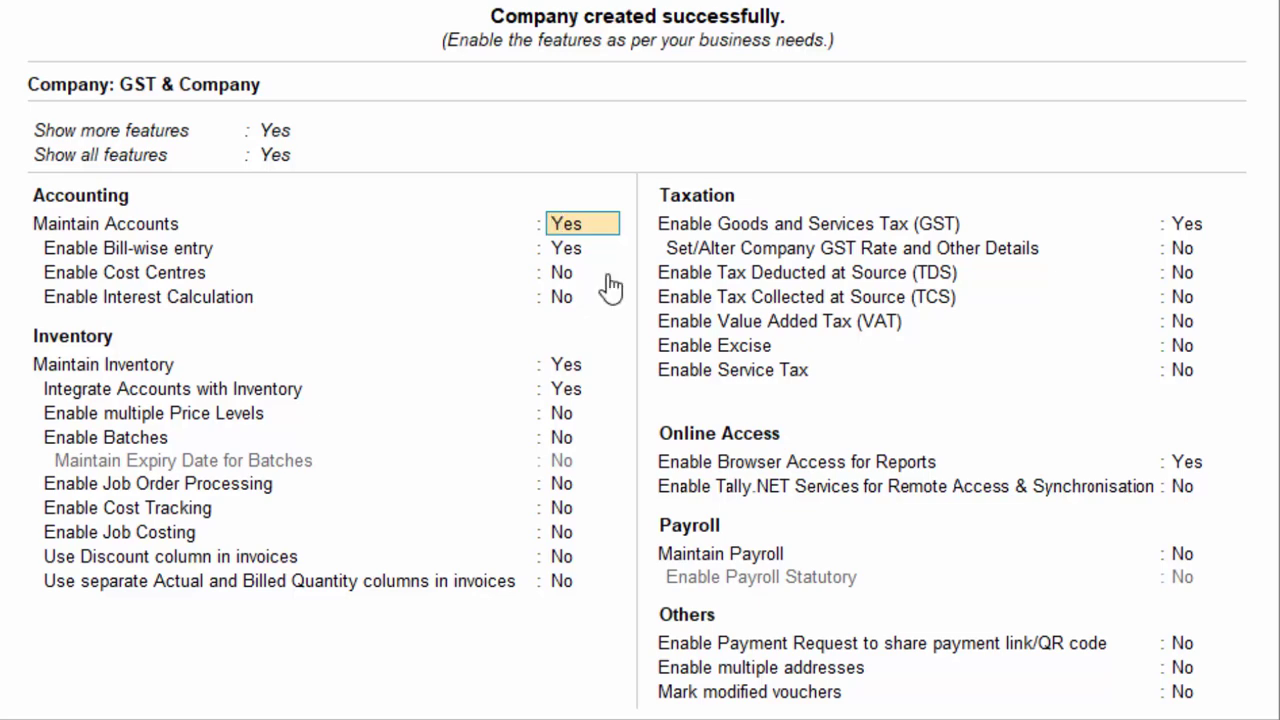
# Accept the company features and start a purchase voucher with supplier invoice 677 dated 1-Apr-24
pyautogui.click(1205, 226)
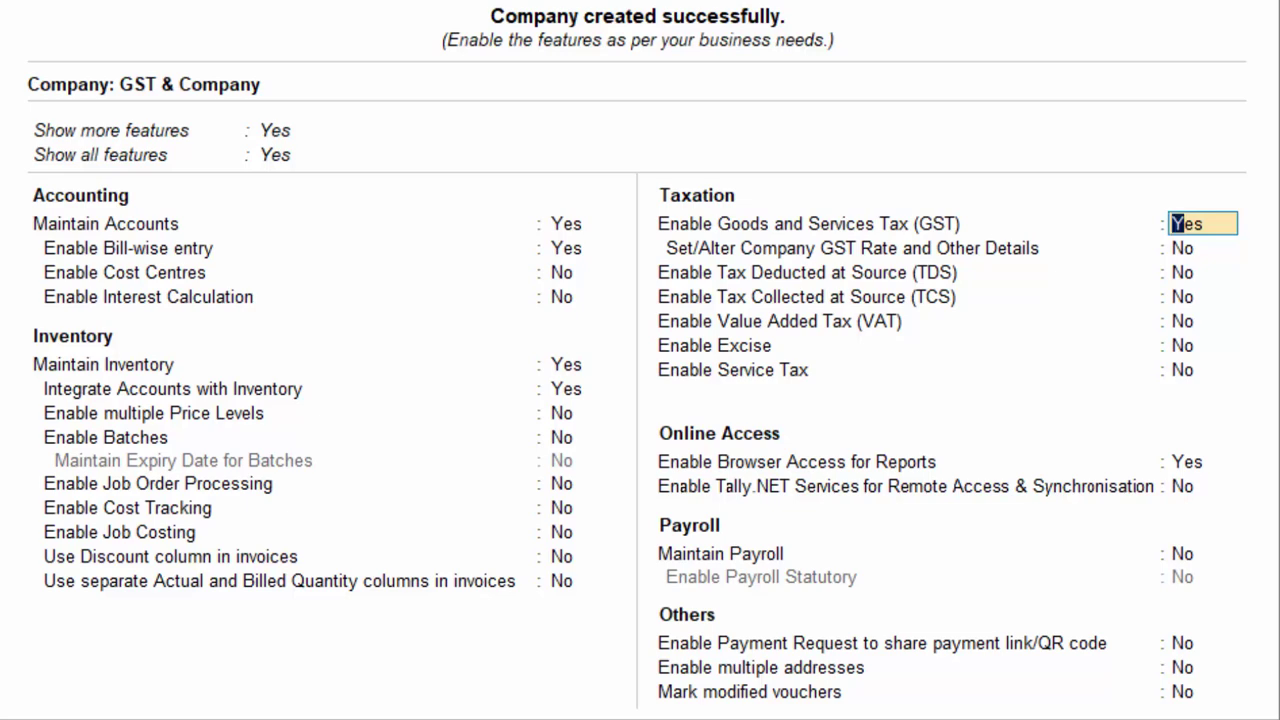
pyautogui.hotkey('ctrl', 'a')
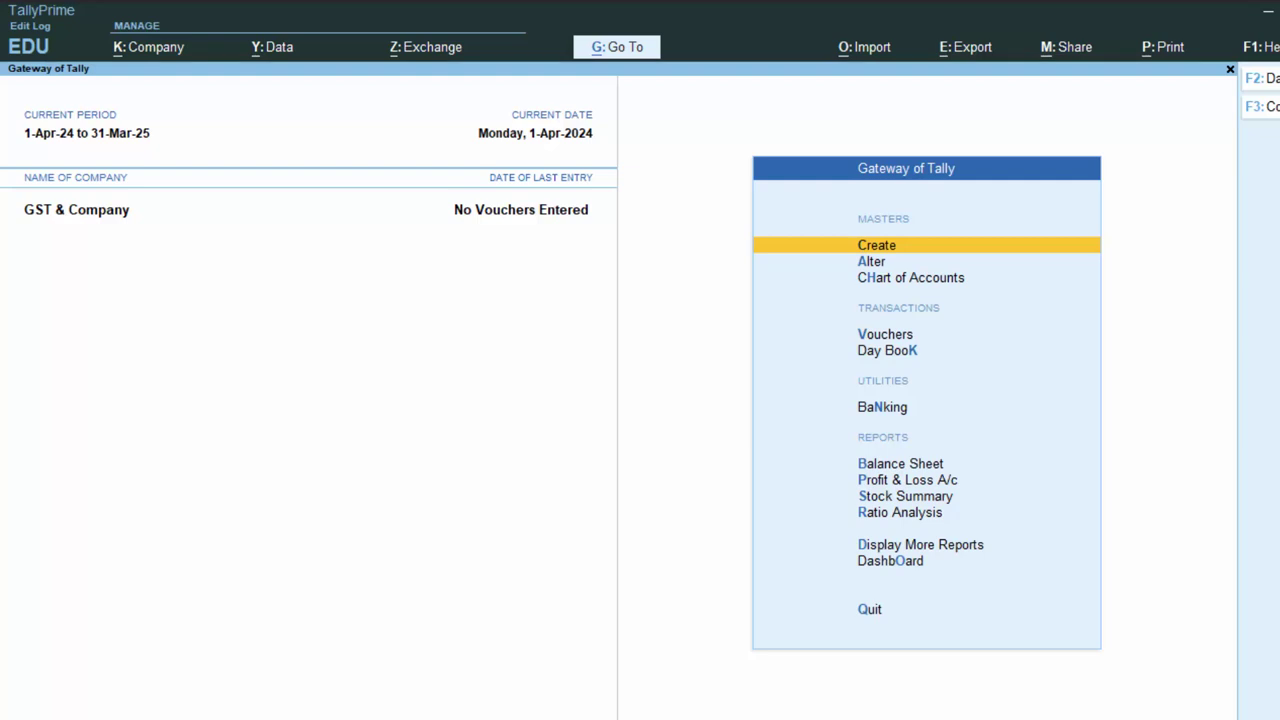
pyautogui.press('v')
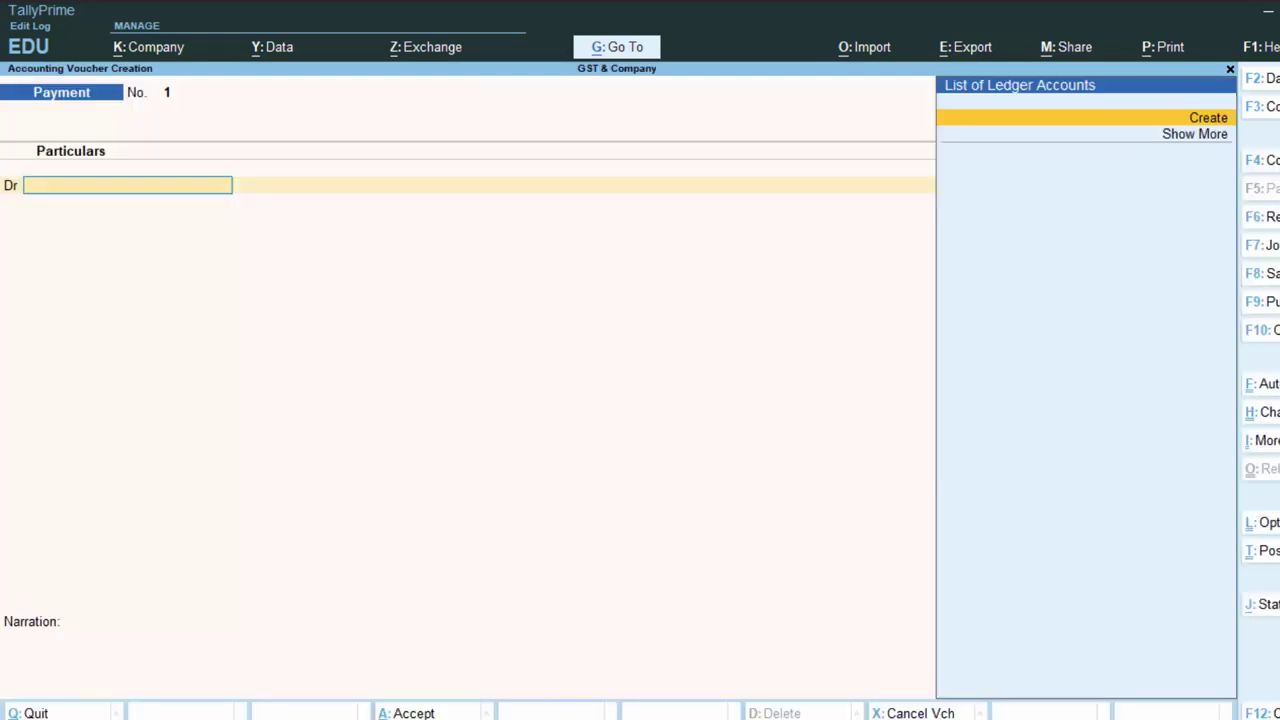
pyautogui.click(1262, 301)
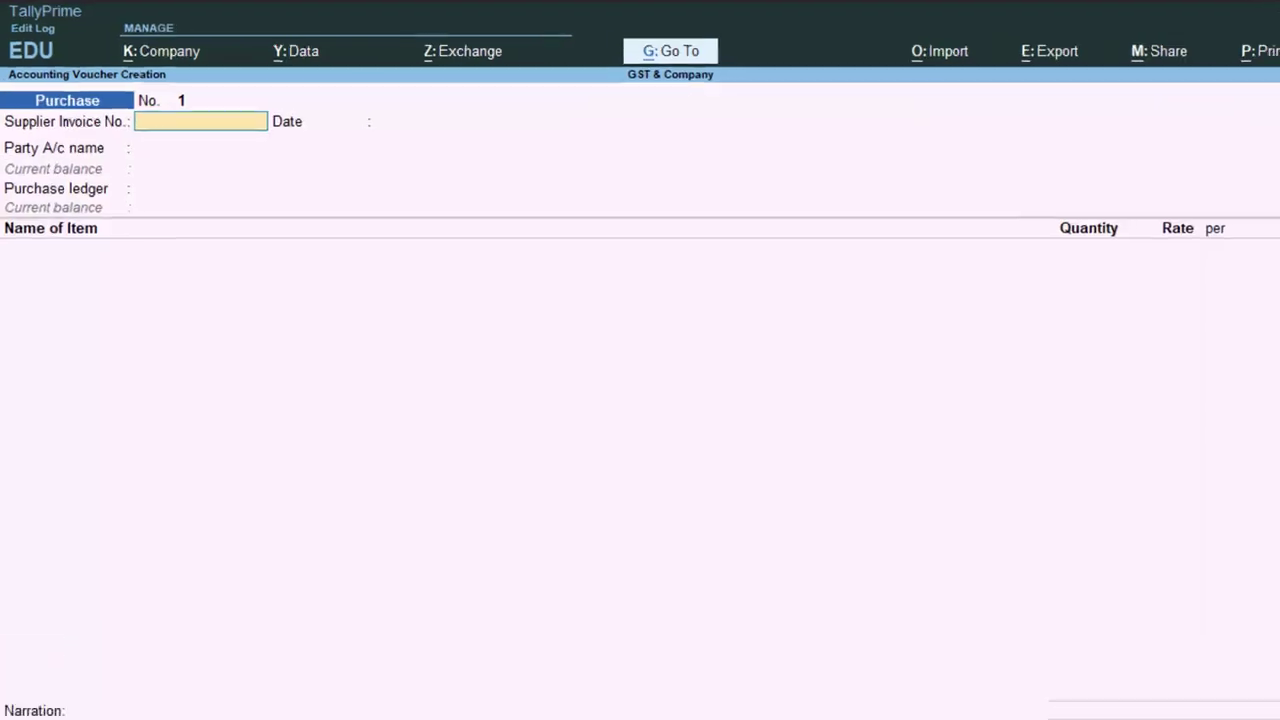
pyautogui.write('6')
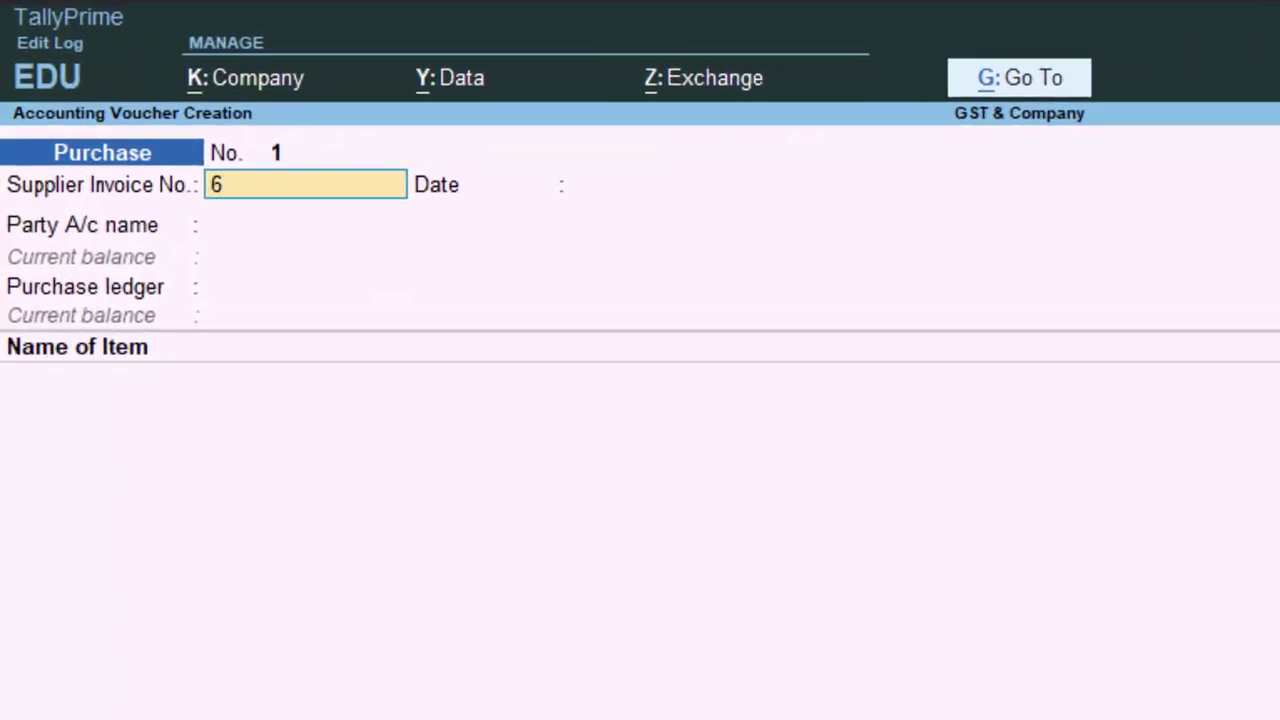
pyautogui.write('77')
pyautogui.press('Return')
pyautogui.press('Return')
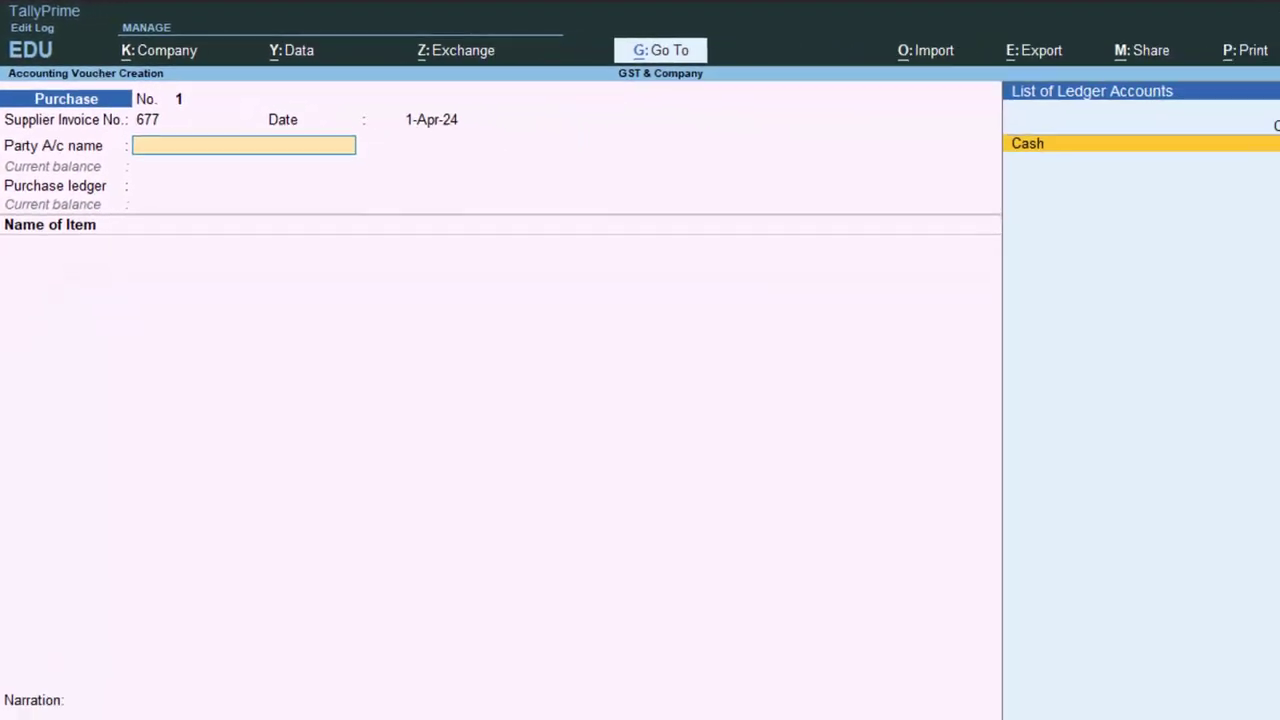
# Create the supplier's ledger under Sundry Creditors and set it as the voucher's party
pyautogui.hotkey('alt', 'c')
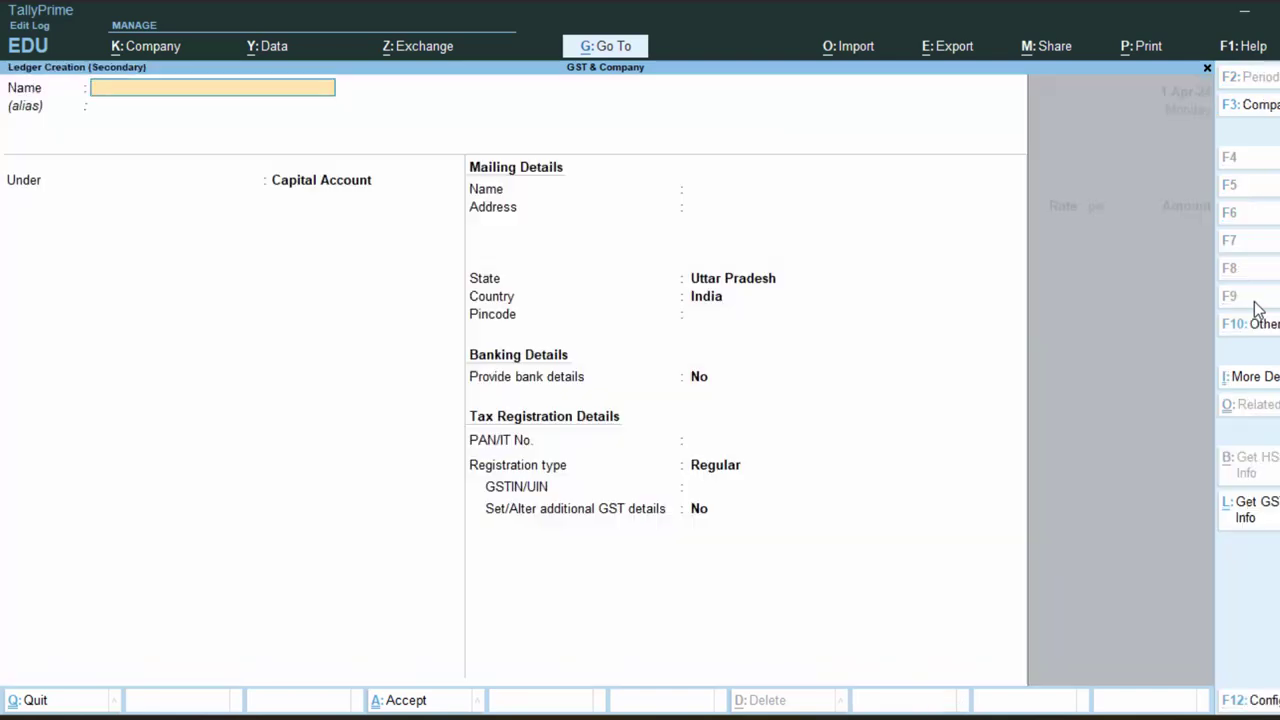
pyautogui.write('D')
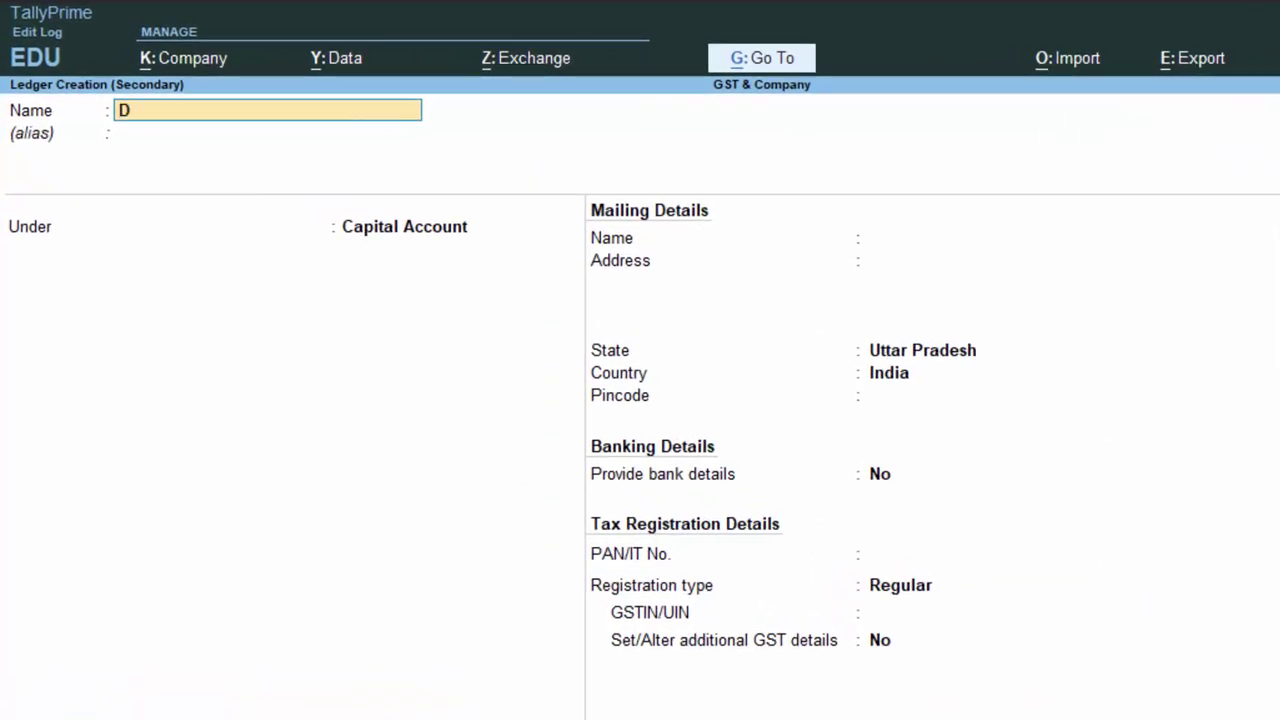
pyautogui.write('urg')
pyautogui.write('es')
pyautogui.write('h ')
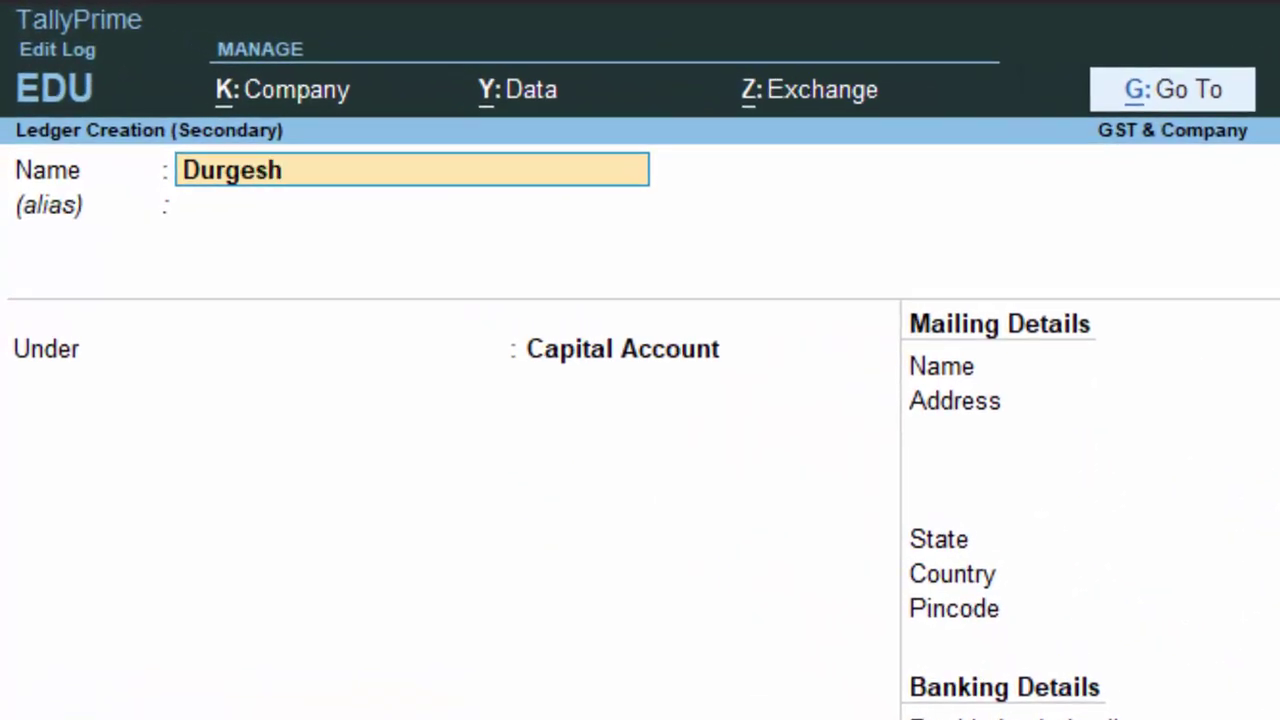
pyautogui.write('C')
pyautogui.press('Return')
pyautogui.press('Return')
pyautogui.write('S')
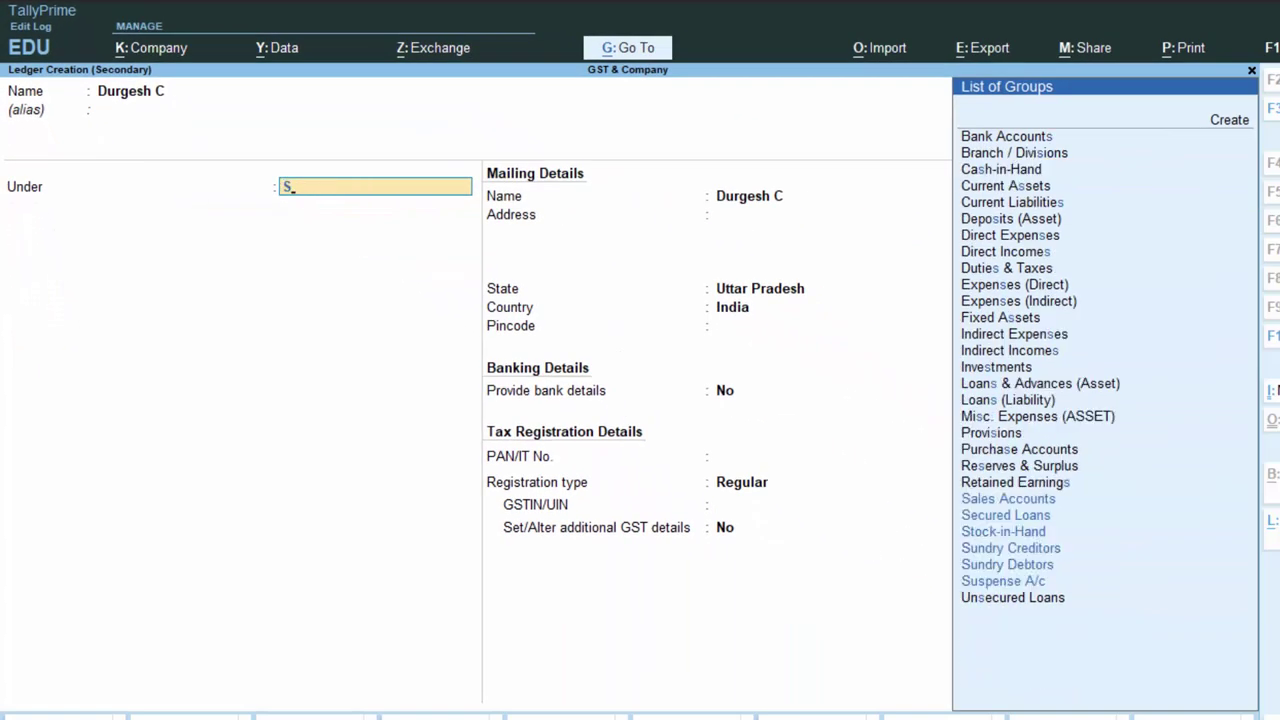
pyautogui.press('Down')
pyautogui.press('Down')
pyautogui.press('Down')
pyautogui.press('Return')
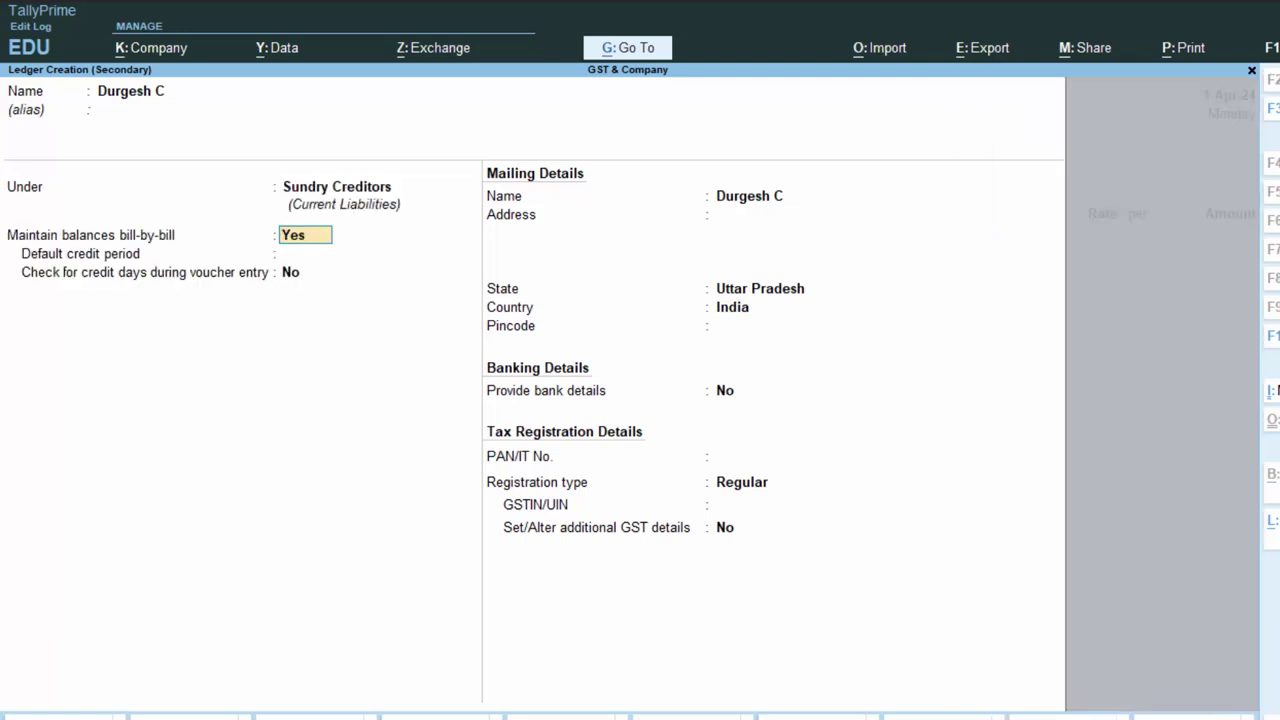
pyautogui.press('Return')
pyautogui.press('Return')
pyautogui.press('Return')
pyautogui.press('Return')
pyautogui.press('Return')
pyautogui.press('Return')
pyautogui.press('Return')
pyautogui.press('Return')
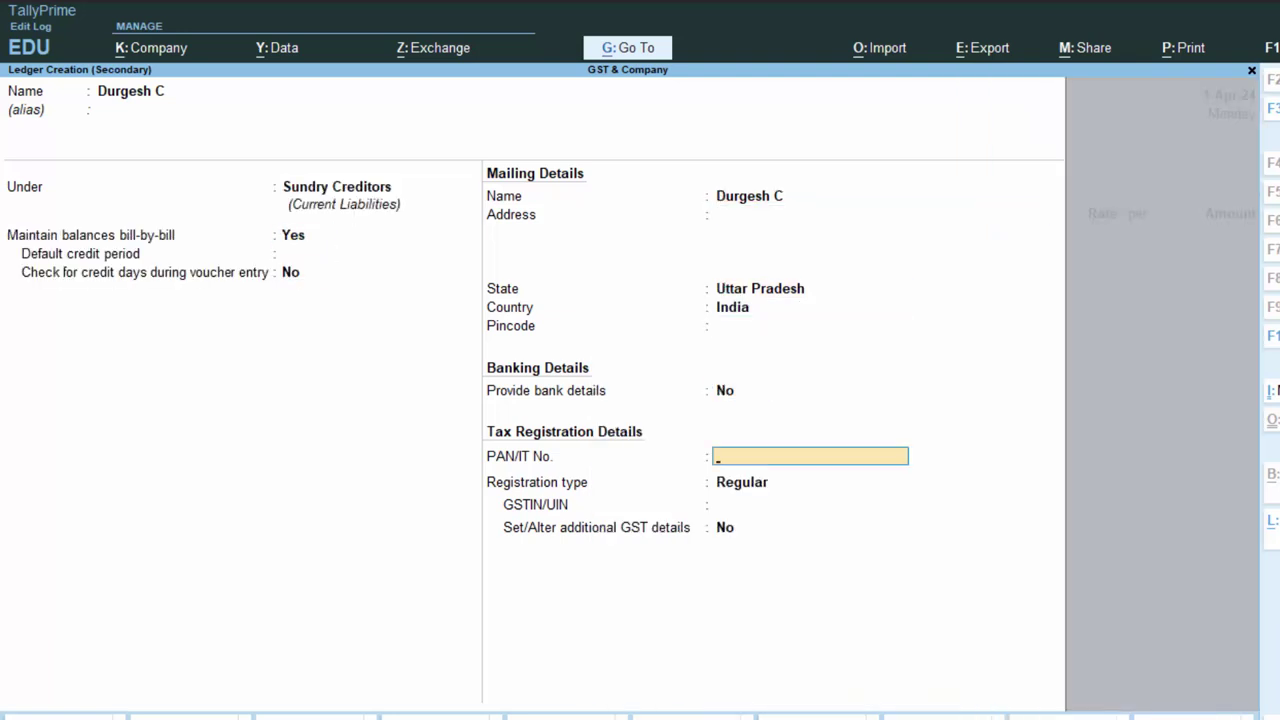
pyautogui.press('Return')
pyautogui.press('Return')
pyautogui.press('Return')
pyautogui.press('Return')
pyautogui.press('Return')
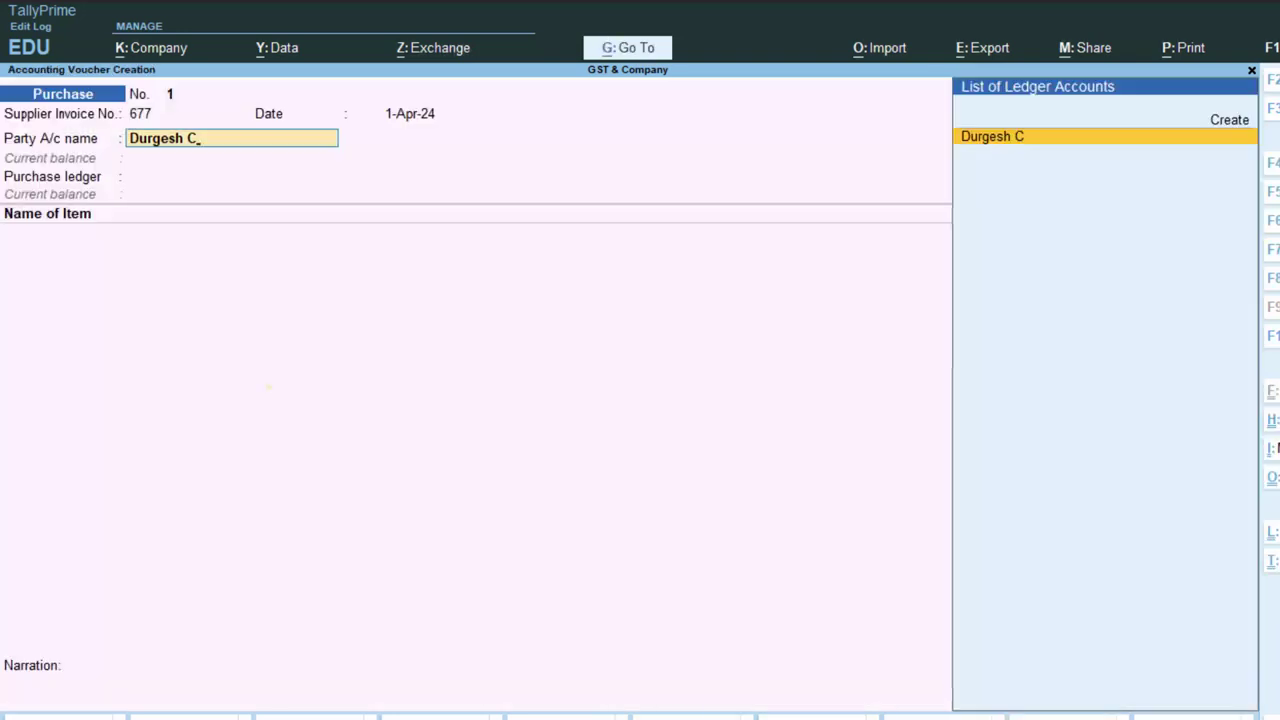
pyautogui.press('Return')
pyautogui.press('Return')
pyautogui.press('Return')
pyautogui.press('Return')
pyautogui.press('Return')
pyautogui.press('Return')
pyautogui.press('Return')
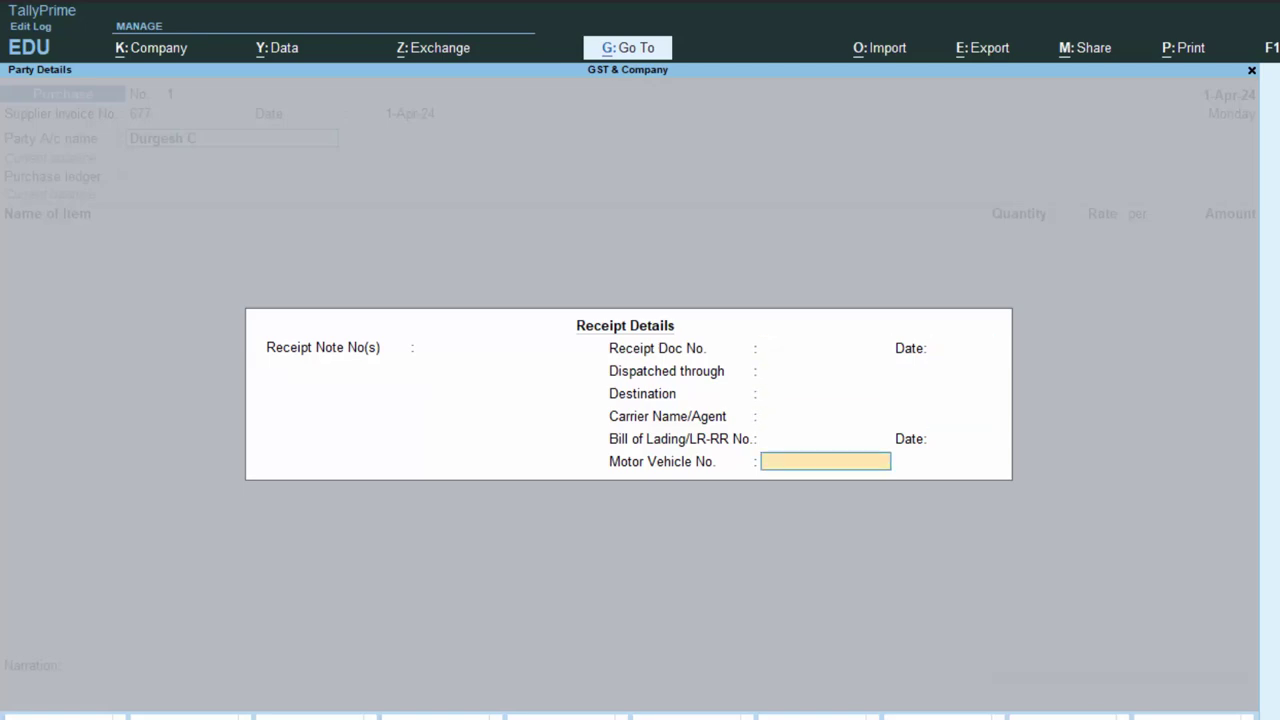
pyautogui.press('Return')
pyautogui.press('Return')
pyautogui.press('Return')
pyautogui.press('Return')
pyautogui.press('Return')
pyautogui.press('Return')
pyautogui.press('Return')
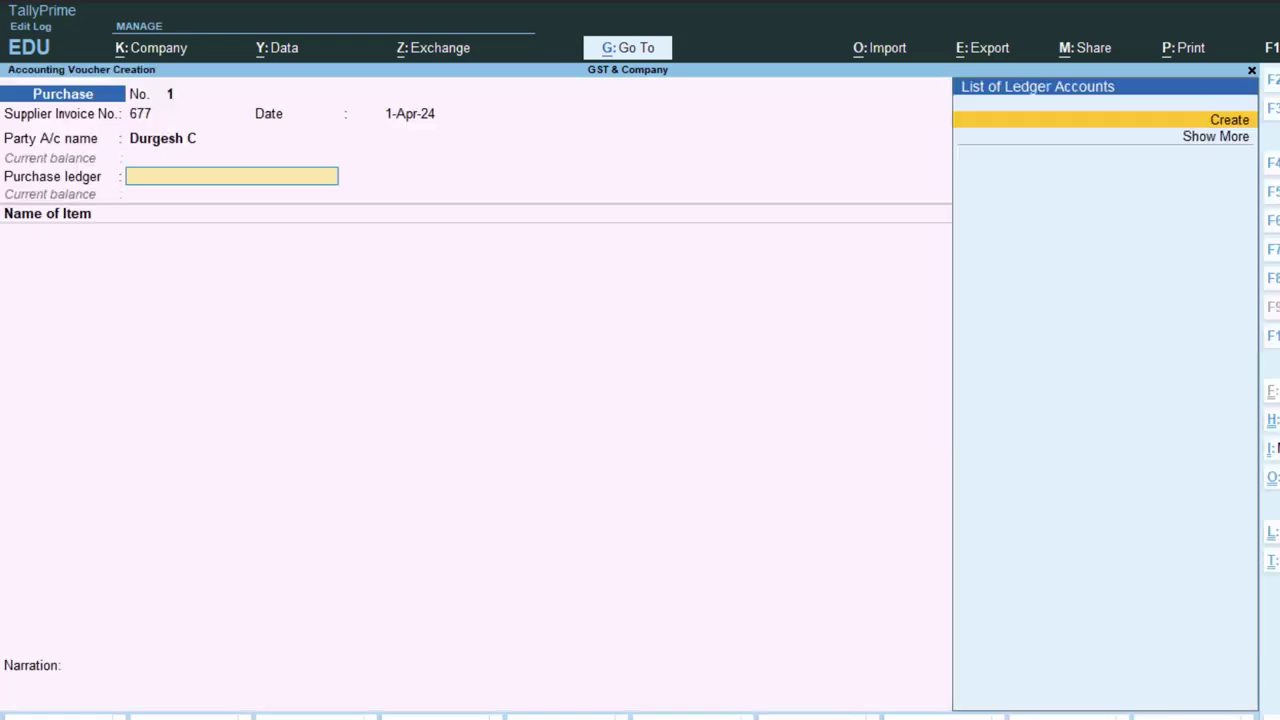
pyautogui.press('Return')
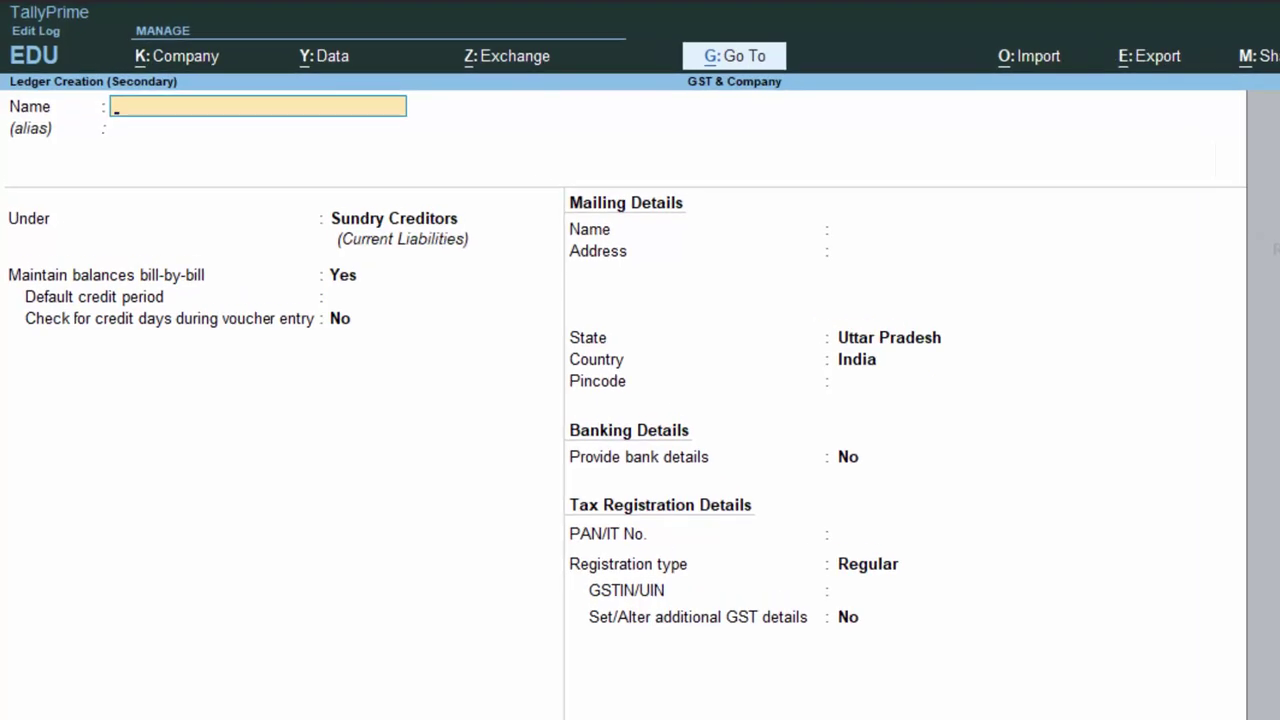
# Create the Purchase A/c ledger under Purchase Accounts as the voucher's purchase ledger
pyautogui.write('Pu')
pyautogui.write('rch')
pyautogui.write('a')
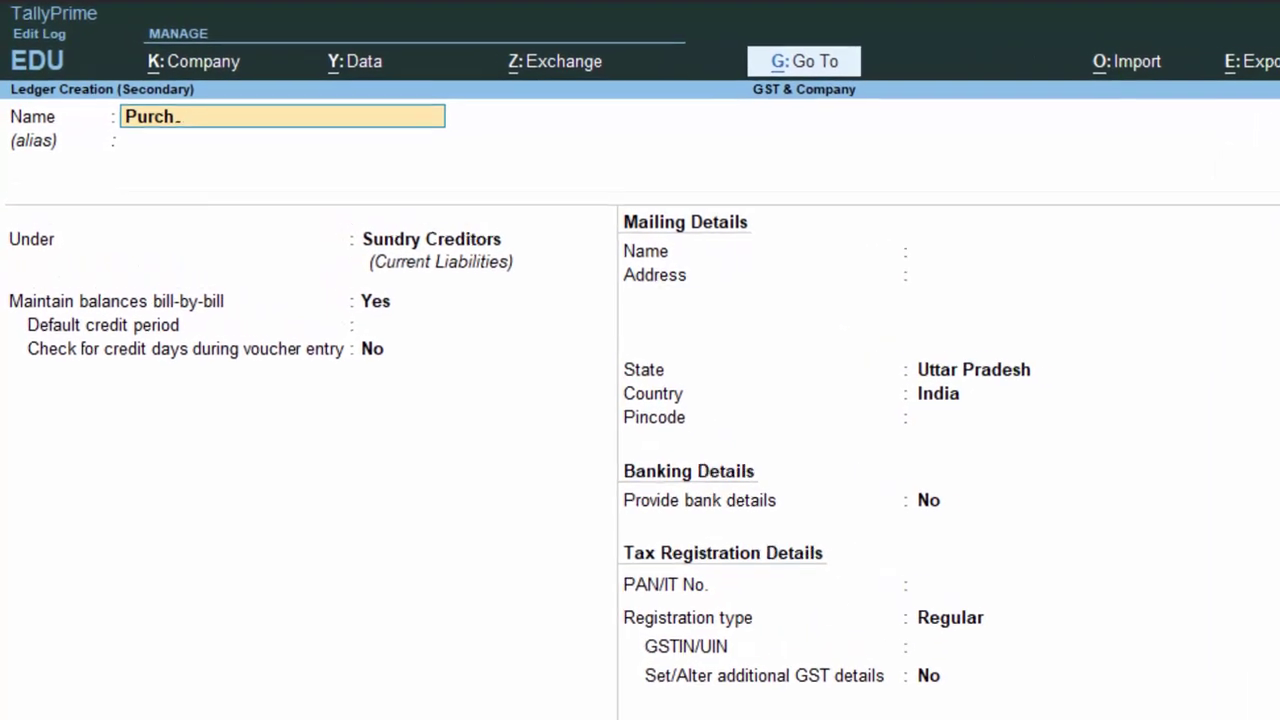
pyautogui.write('se a/')
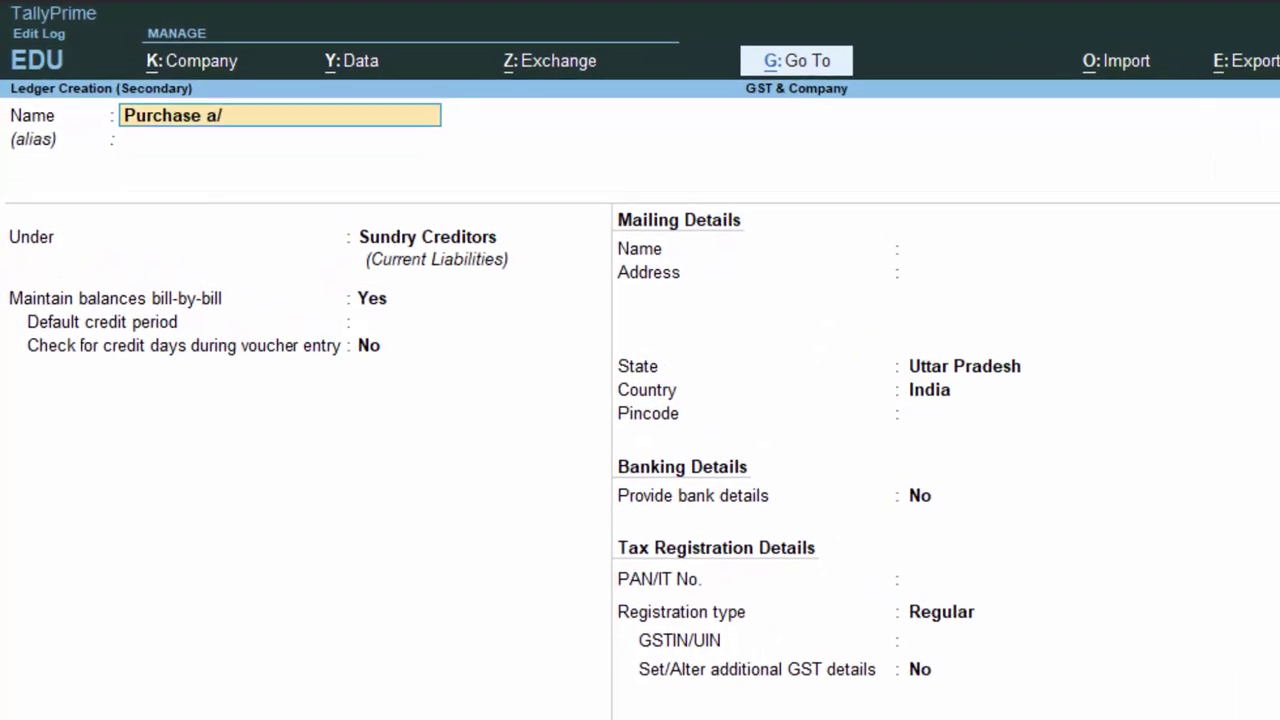
pyautogui.write('c')
pyautogui.press('Return')
pyautogui.press('Return')
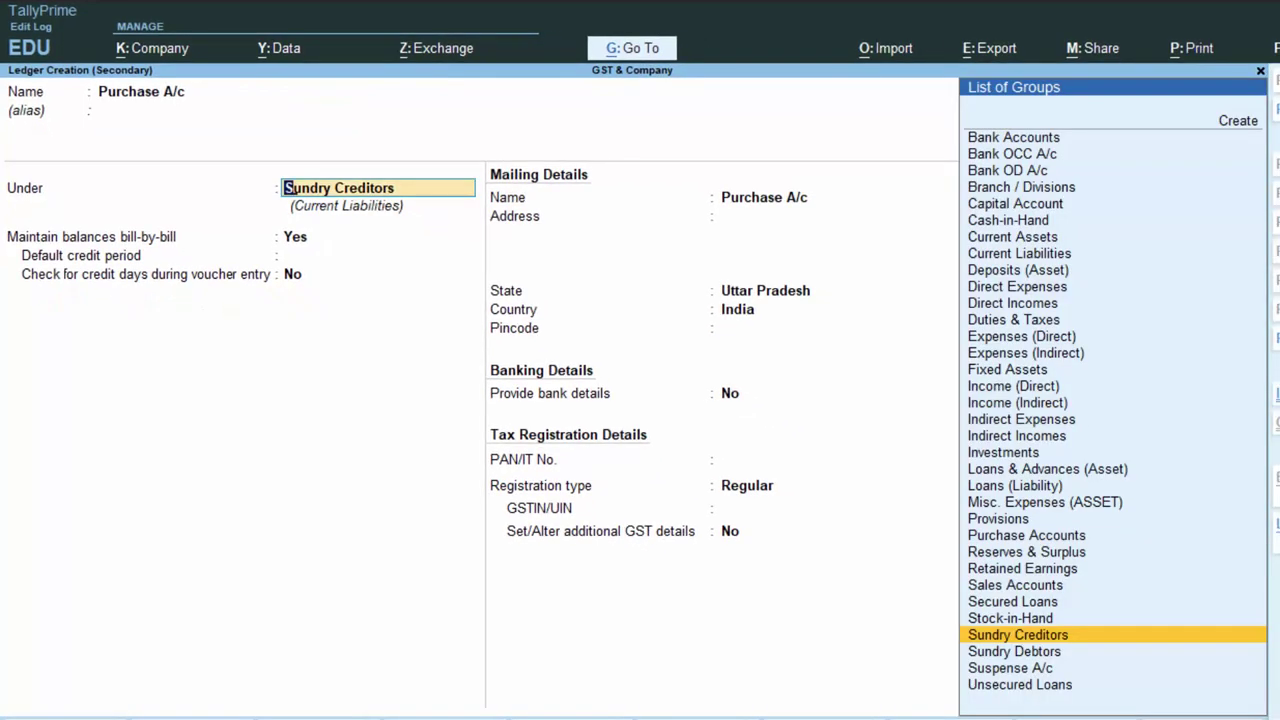
pyautogui.write('P')
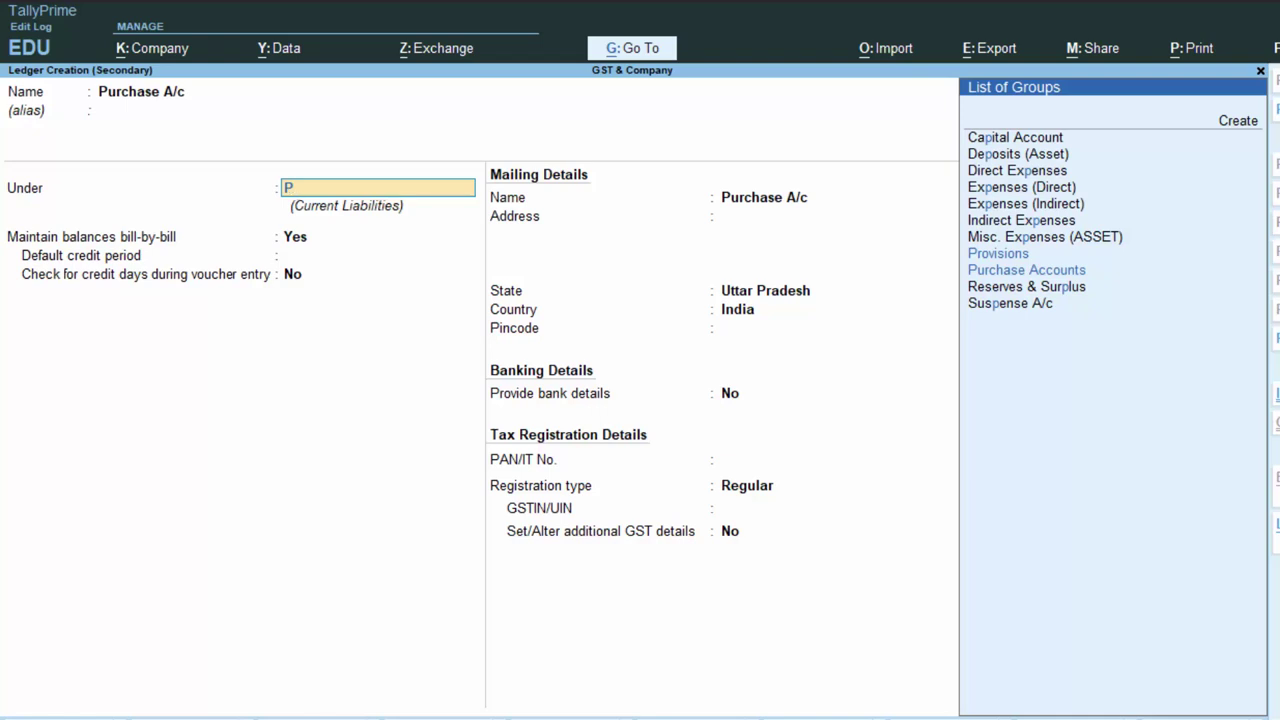
pyautogui.press('Down')
pyautogui.press('Down')
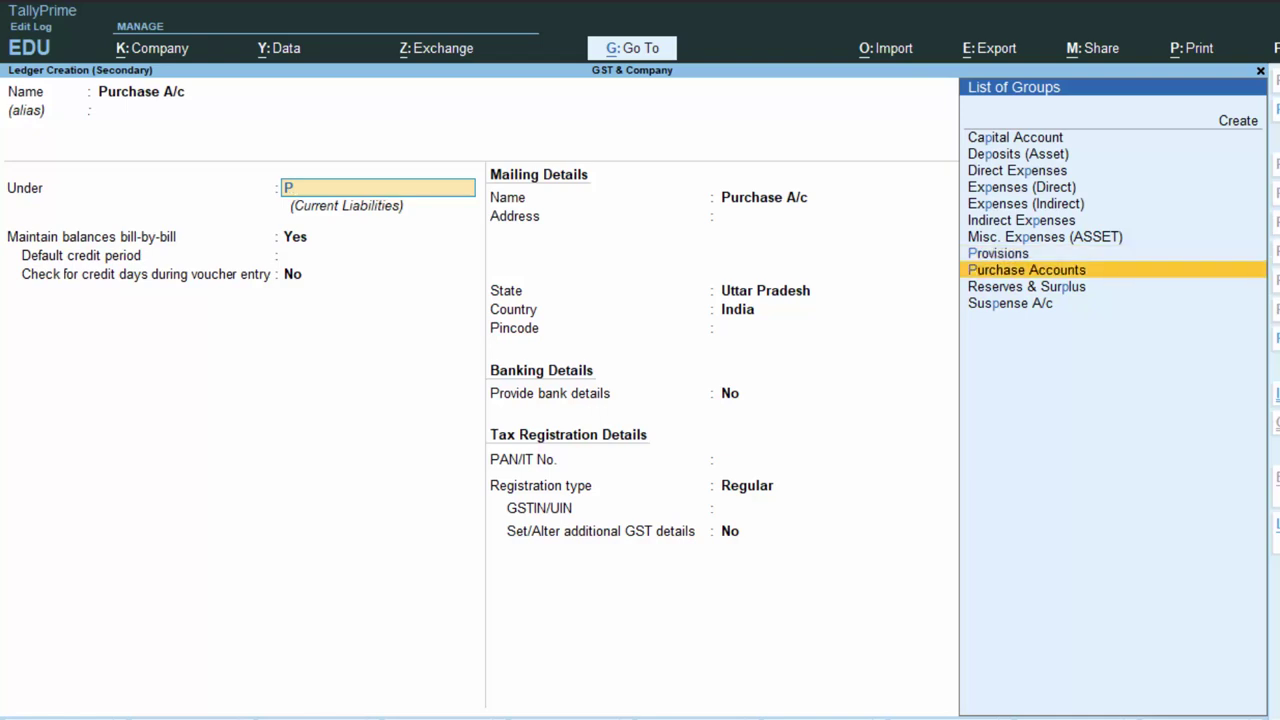
pyautogui.press('Return')
pyautogui.press('Return')
pyautogui.press('Return')
pyautogui.press('Return')
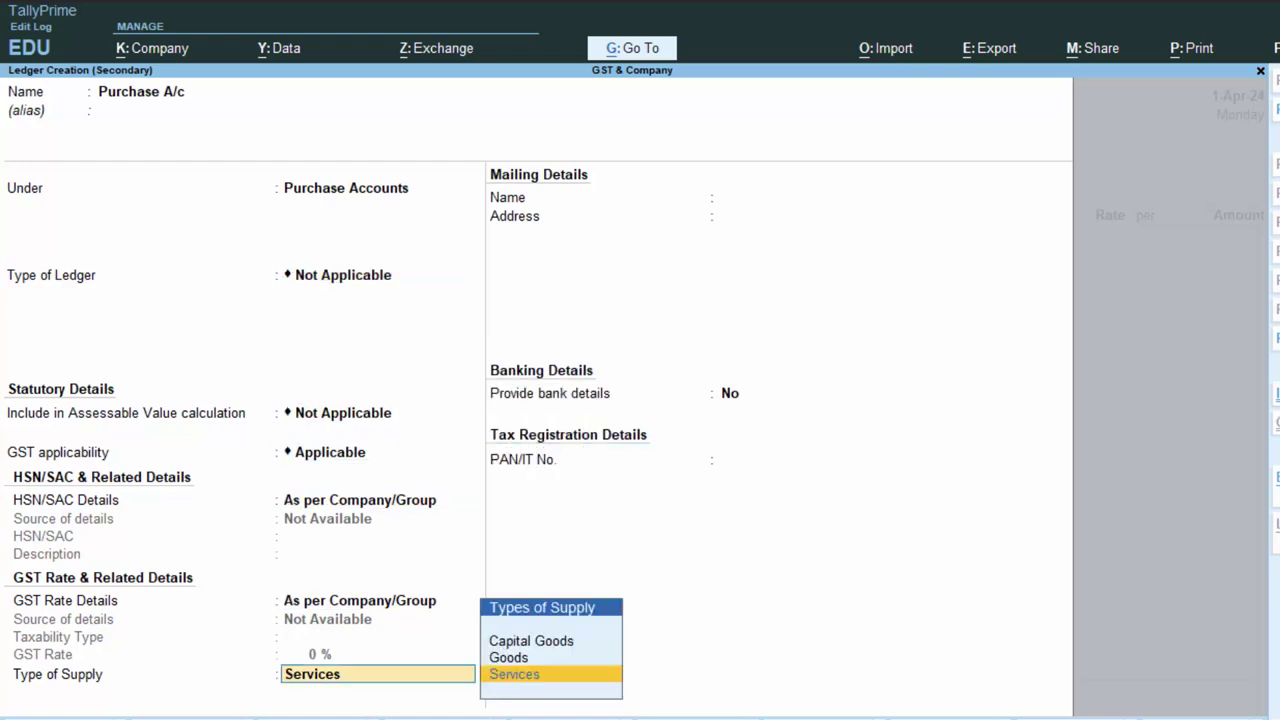
pyautogui.press('Return')
pyautogui.press('Return')
pyautogui.press('Return')
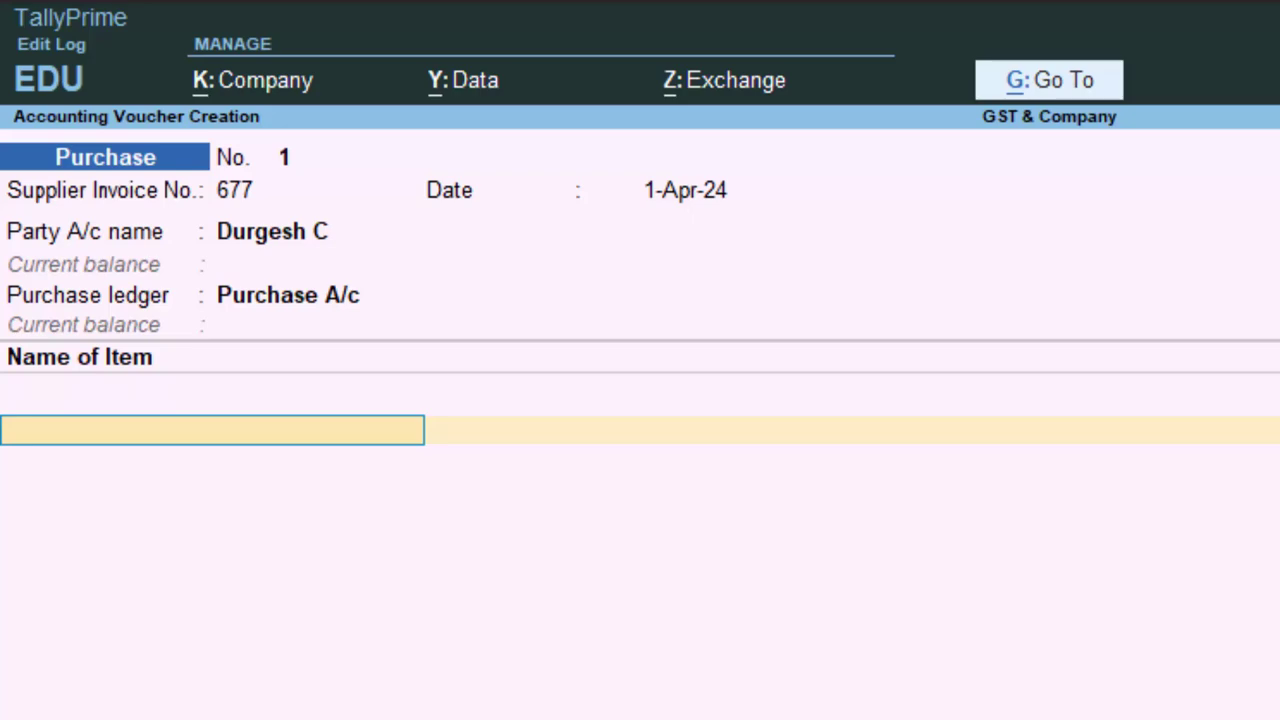
# Begin a new stock item named Camera and start creating a new unit for it
pyautogui.hotkey('alt', 'c')
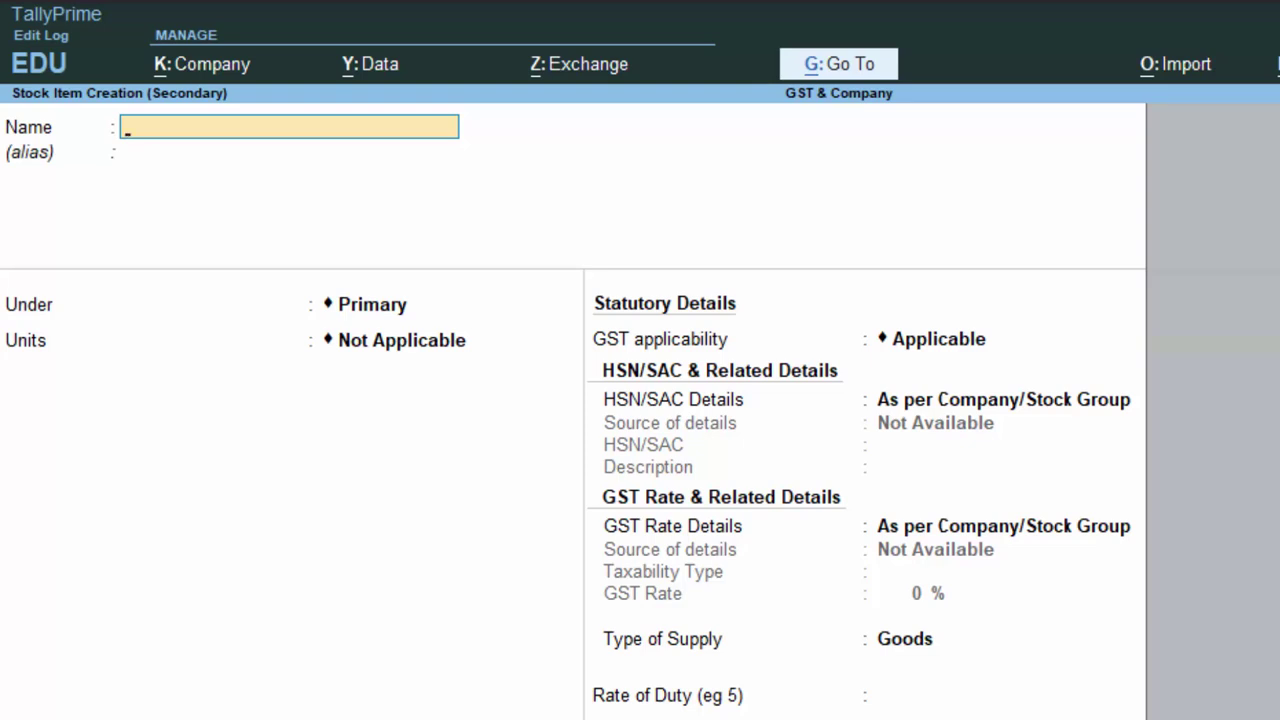
pyautogui.write('Ca')
pyautogui.write('m')
pyautogui.write('er')
pyautogui.write('a')
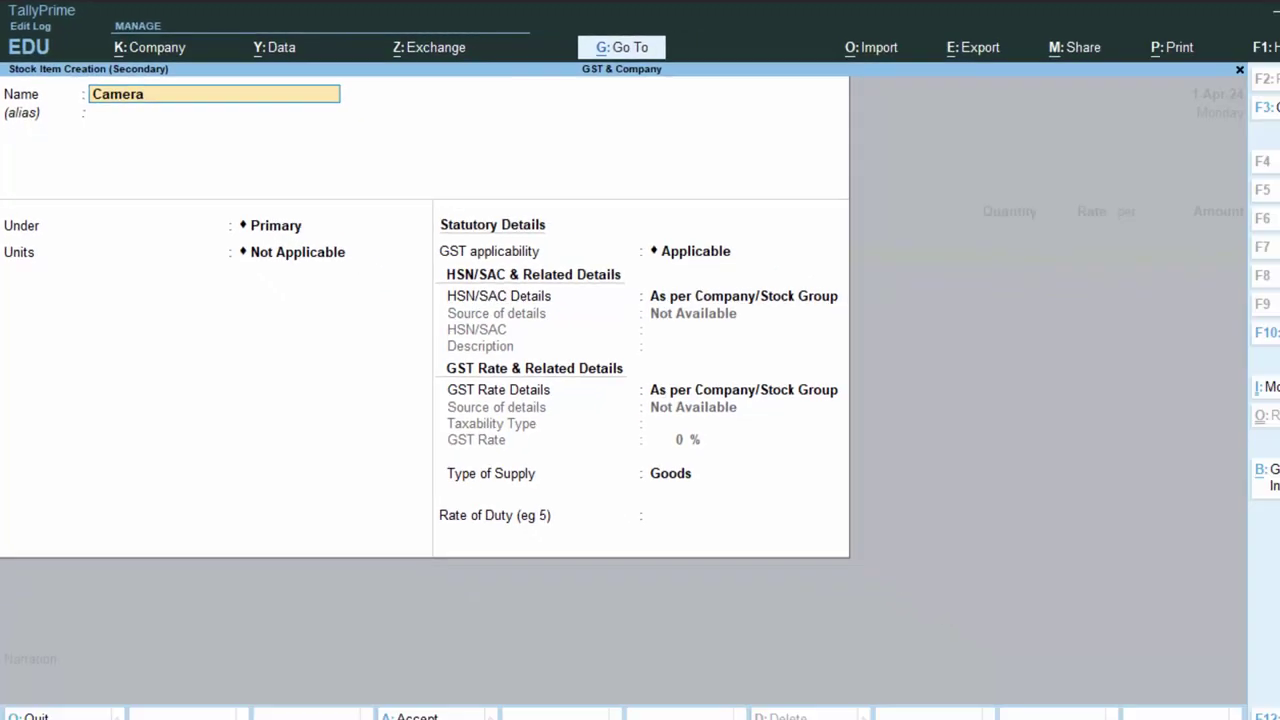
pyautogui.press('Return')
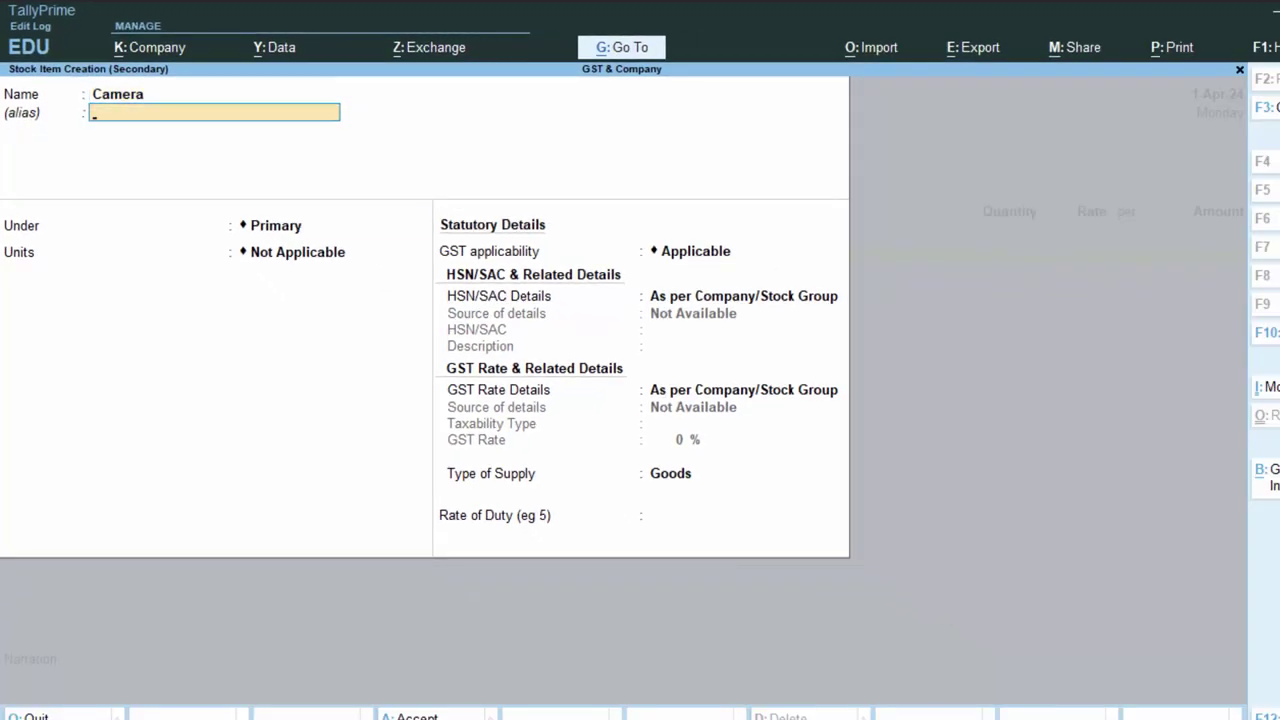
pyautogui.press('Return')
pyautogui.press('Return')
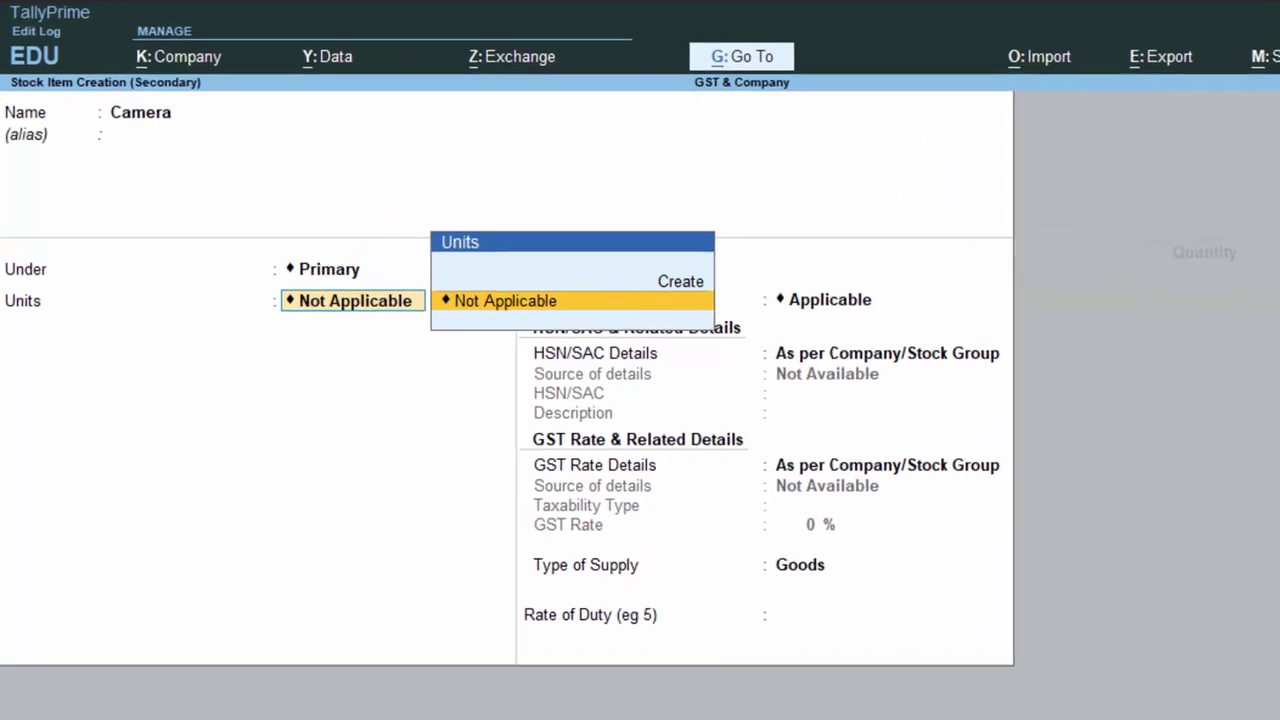
pyautogui.press('Up')
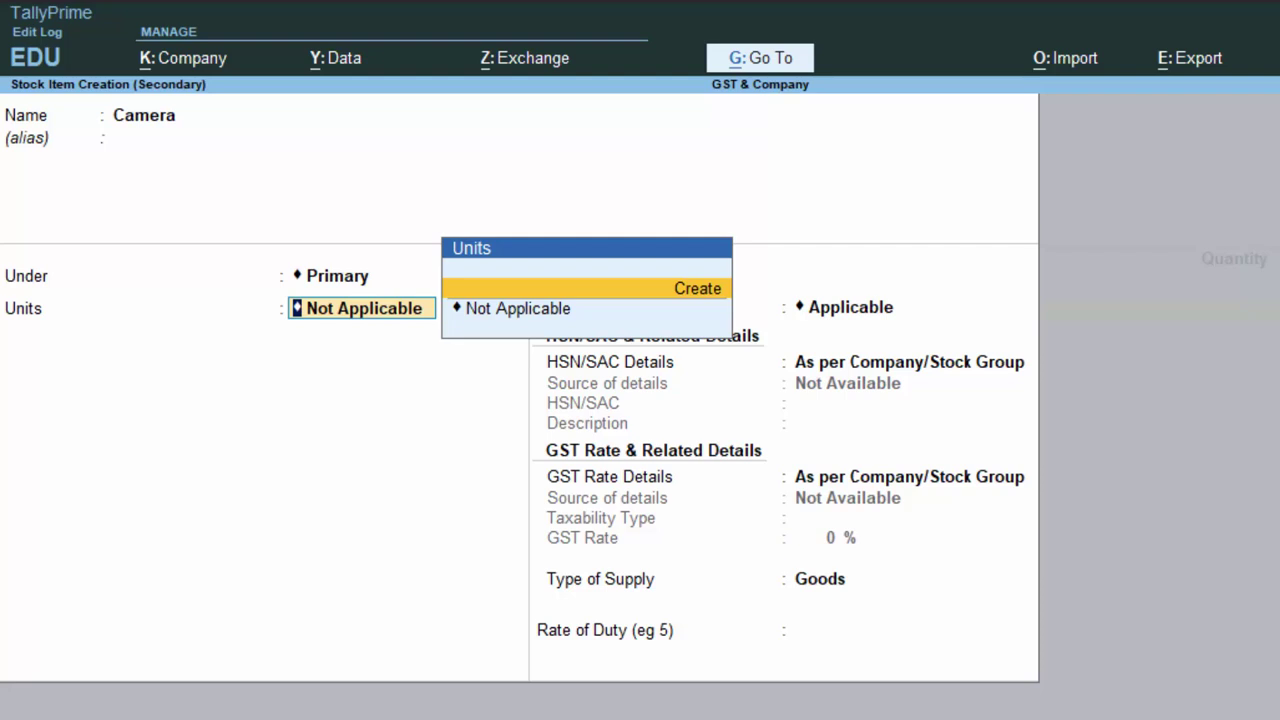
pyautogui.press('Return')
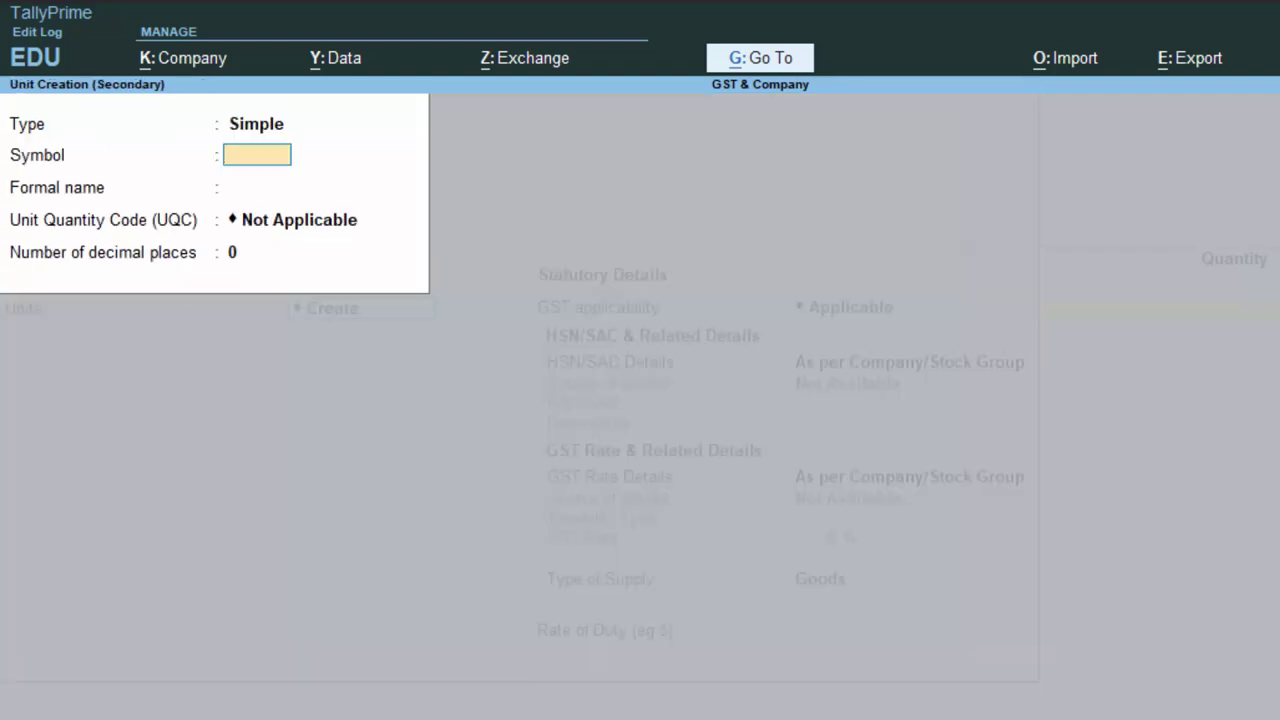
# Define unit nos (Numbers, UQC NOS-NUMBERS, 0 decimals) and complete the Camera item form
pyautogui.write('nos')
pyautogui.press('Return')
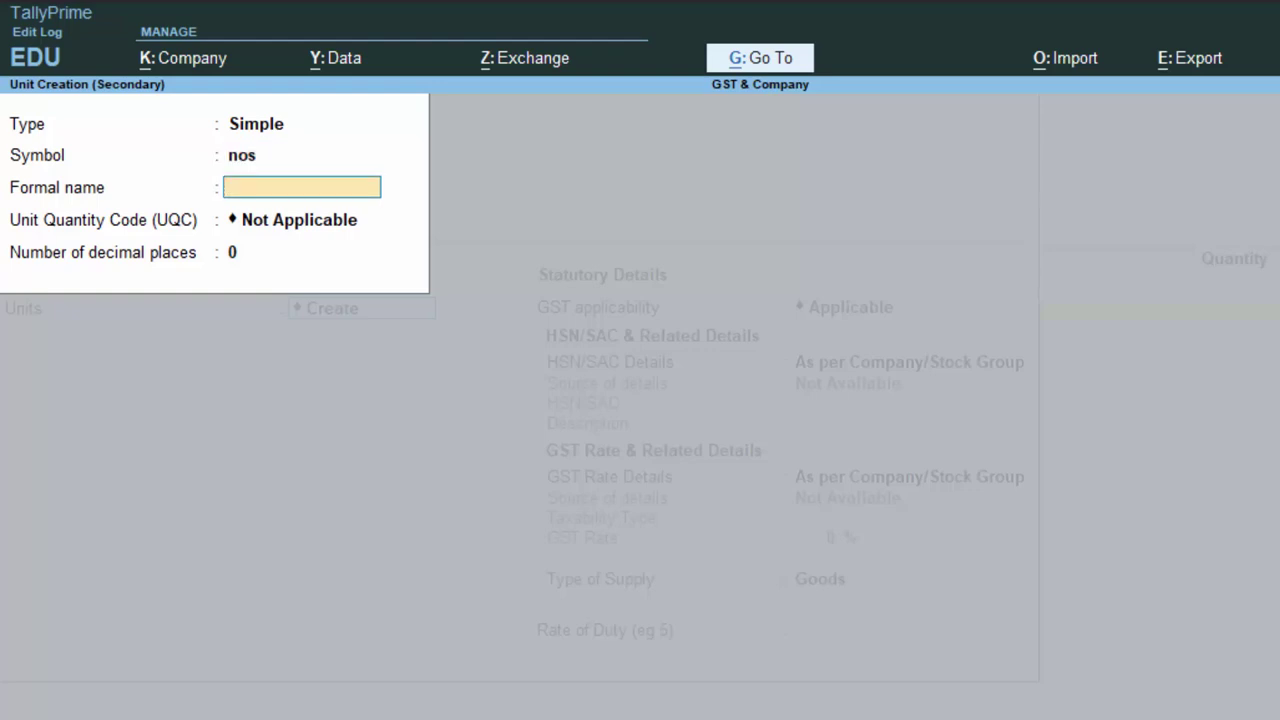
pyautogui.write('Numb')
pyautogui.write('ers')
pyautogui.press('Return')
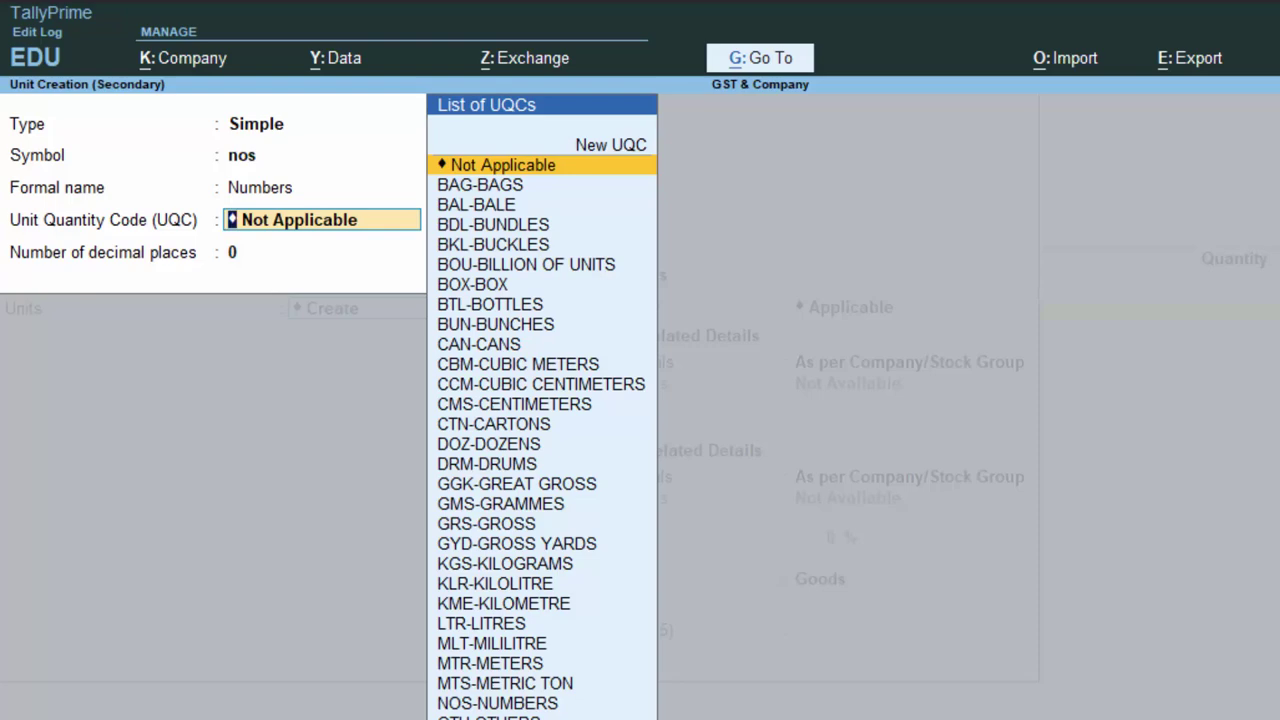
pyautogui.write('n')
pyautogui.press('Return')
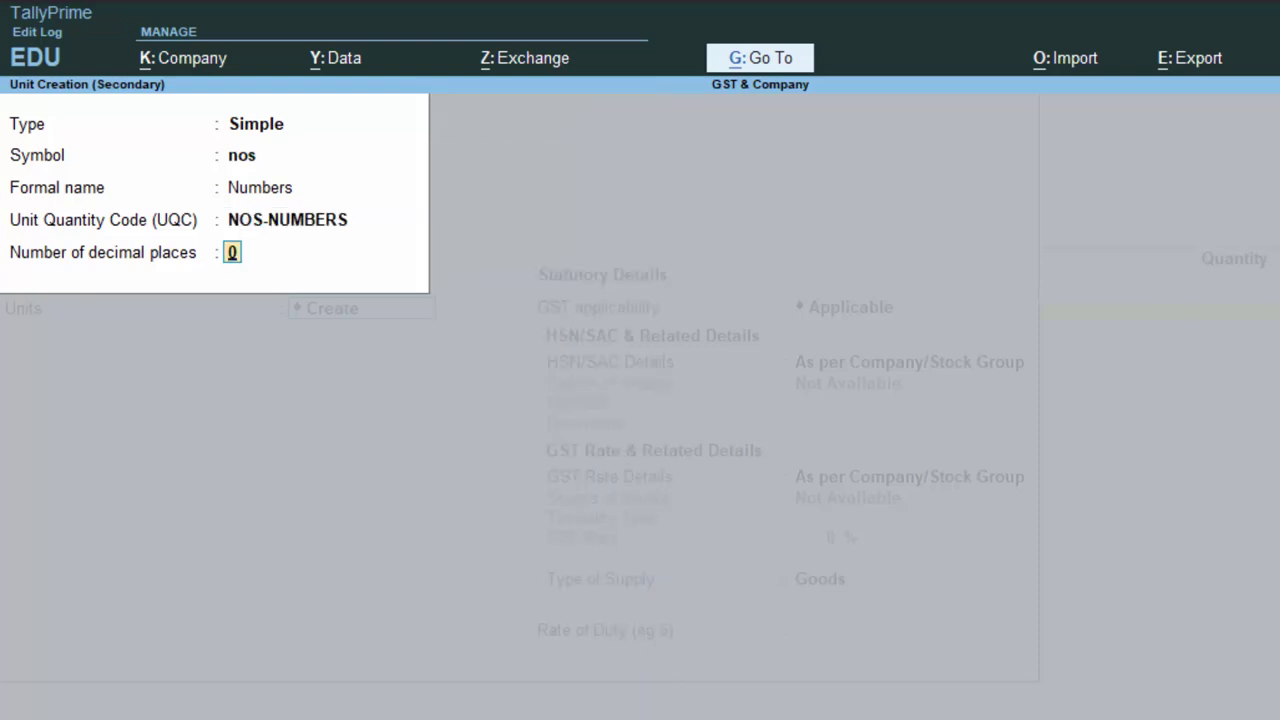
pyautogui.press('Return')
pyautogui.press('Return')
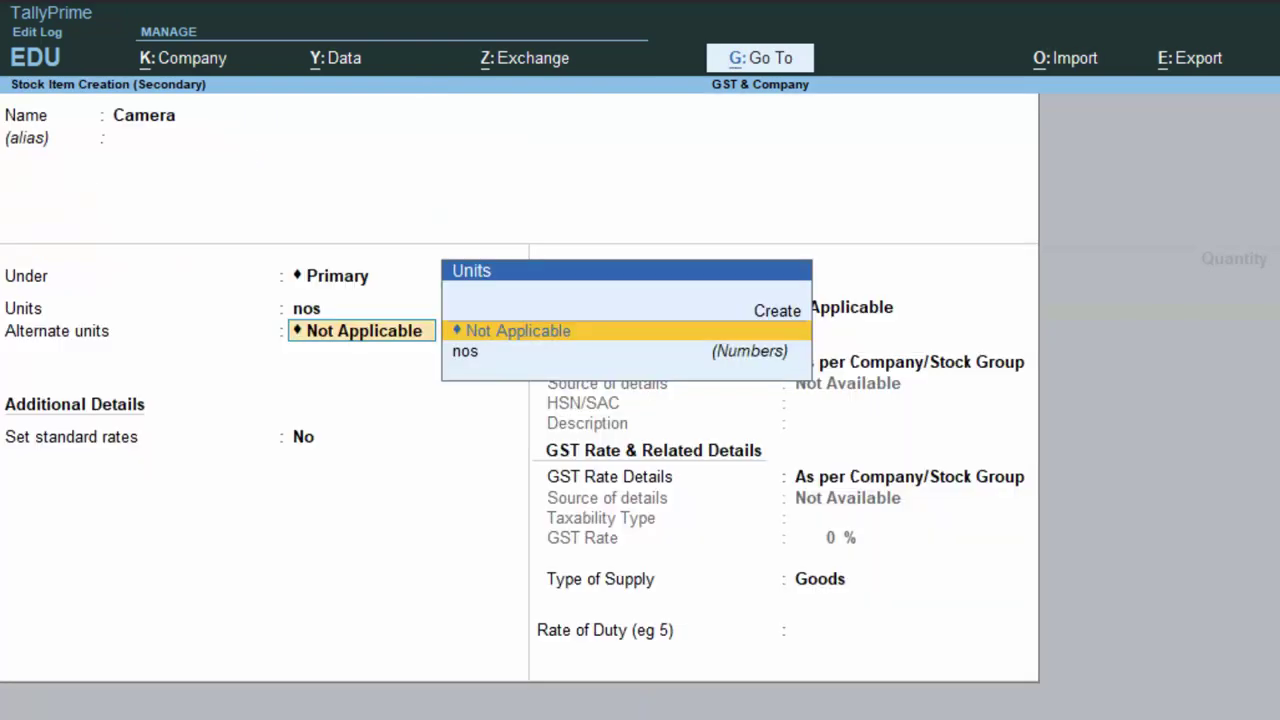
pyautogui.press('Return')
pyautogui.press('Return')
pyautogui.press('Return')
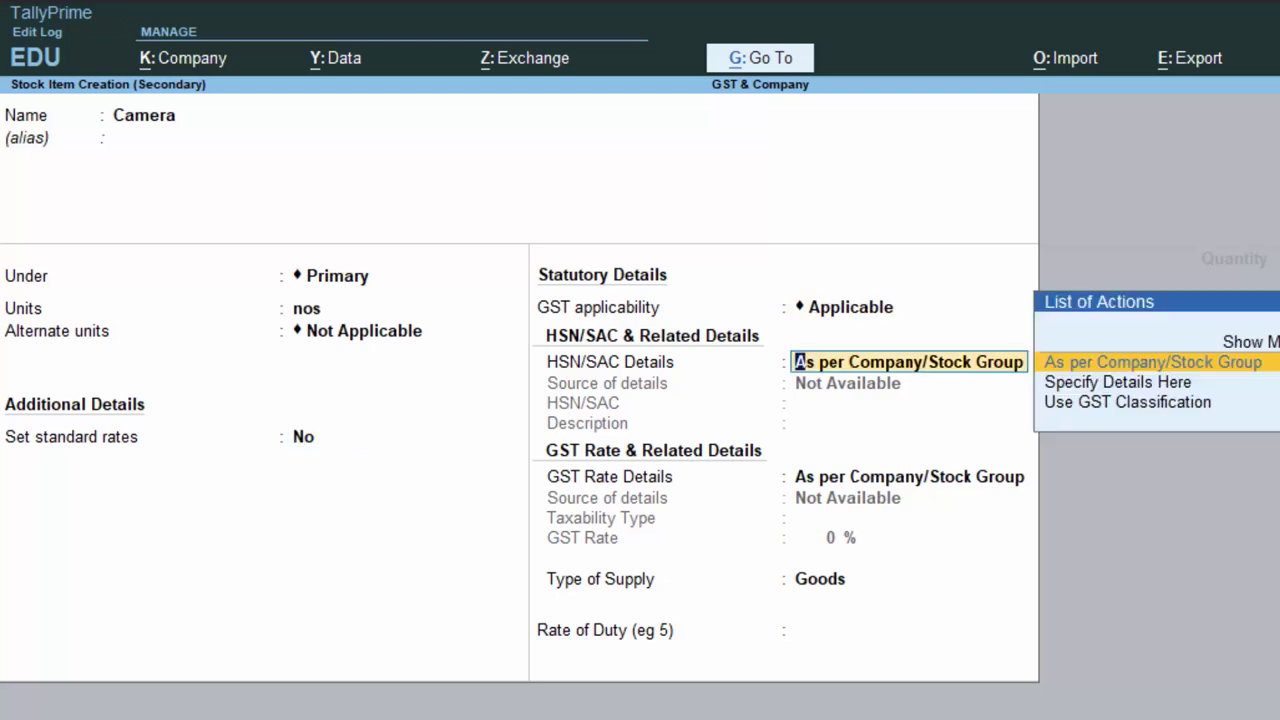
pyautogui.press('Return')
pyautogui.press('Return')
pyautogui.press('Return')
pyautogui.press('Return')
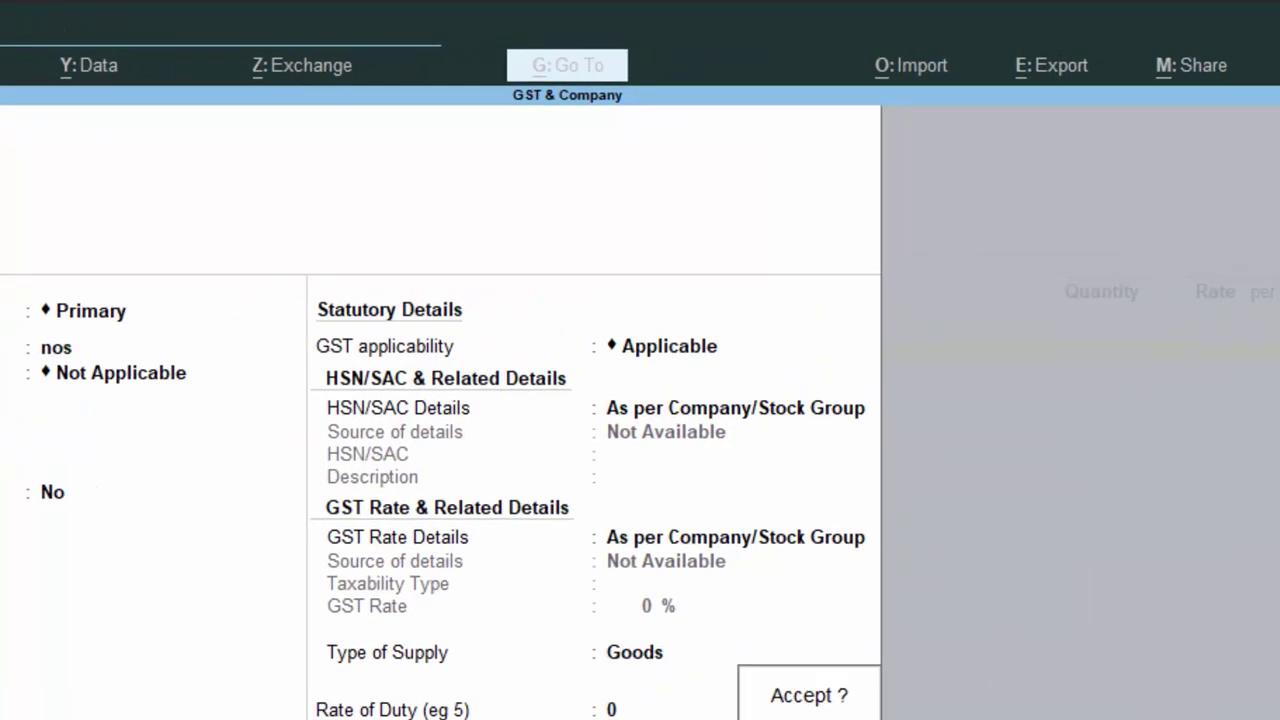
pyautogui.press('Return')
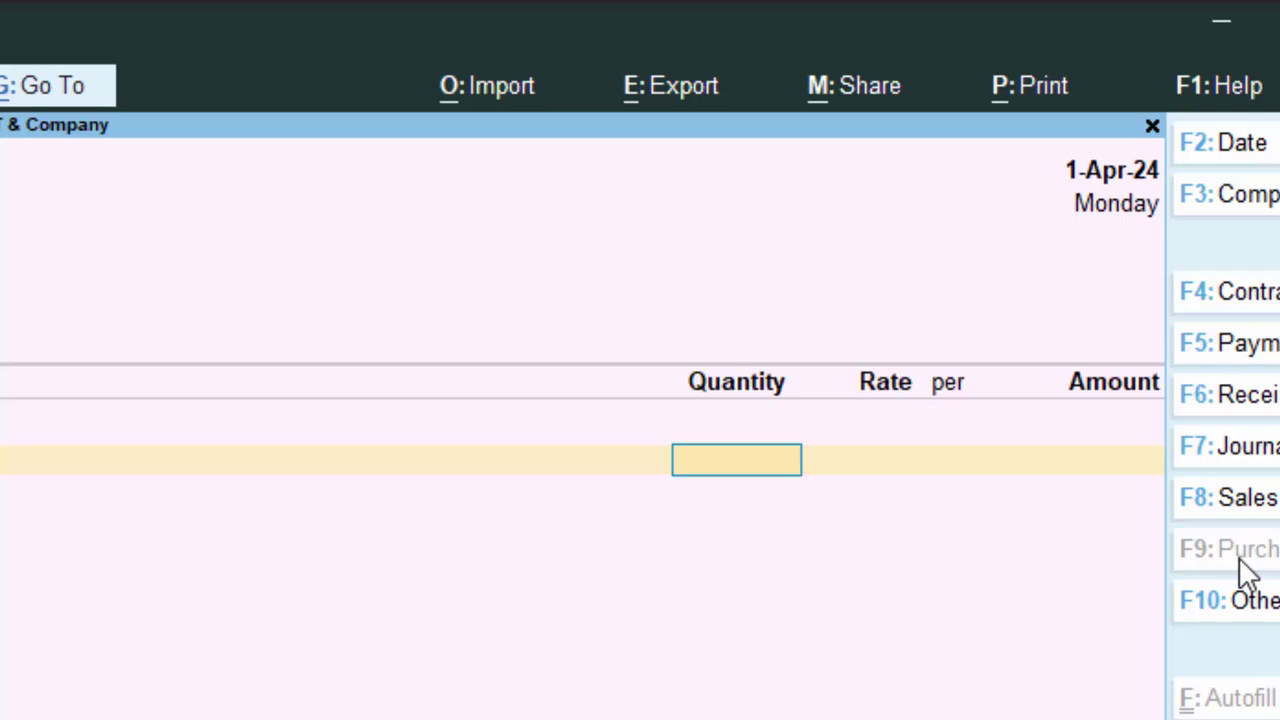
# Enter 5 nos of Camera at 23,000 each, totalling 1,15,000.00
pyautogui.write('5')
pyautogui.press('Return')
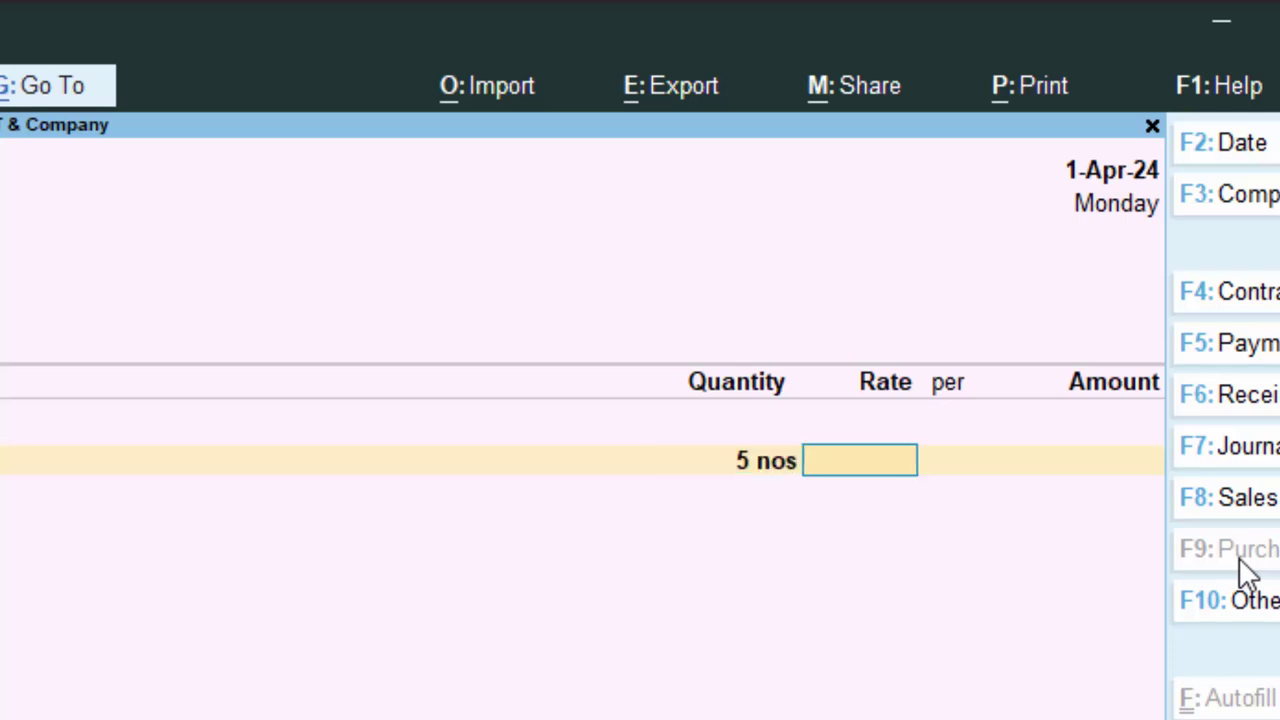
pyautogui.write('23,')
pyautogui.write('00')
pyautogui.write('0')
pyautogui.press('Return')
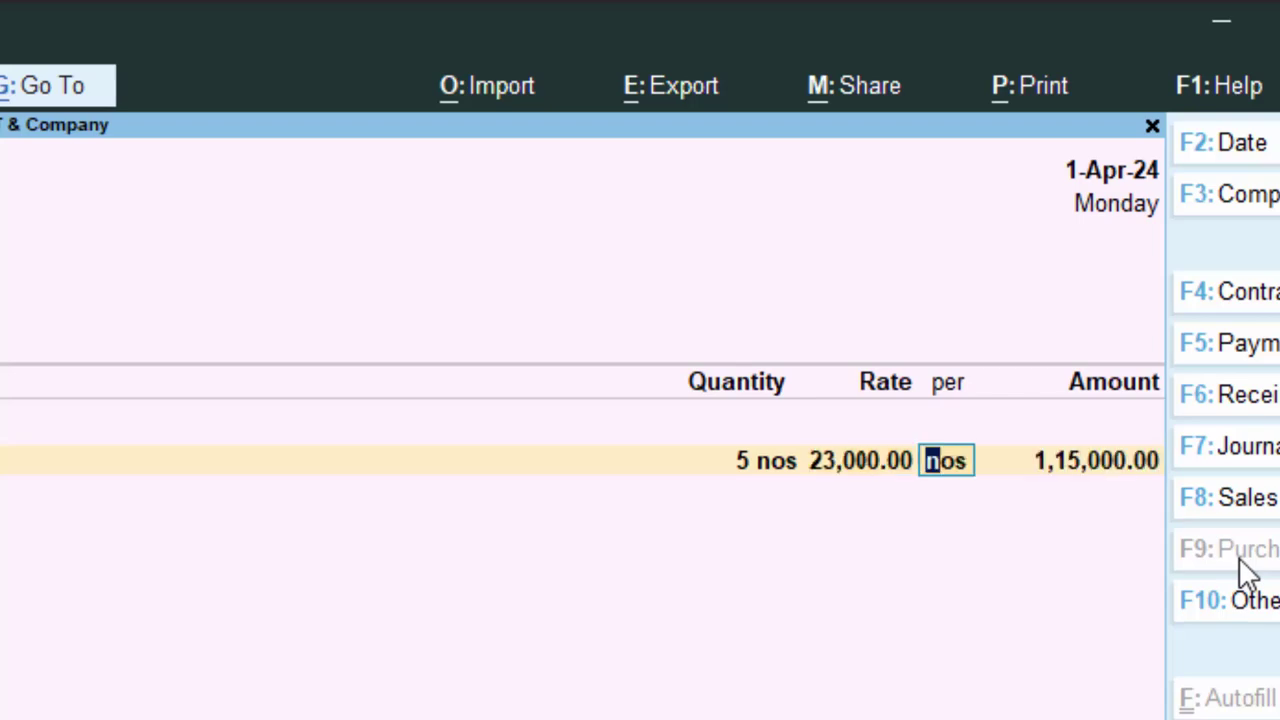
pyautogui.press('Return')
pyautogui.press('Return')
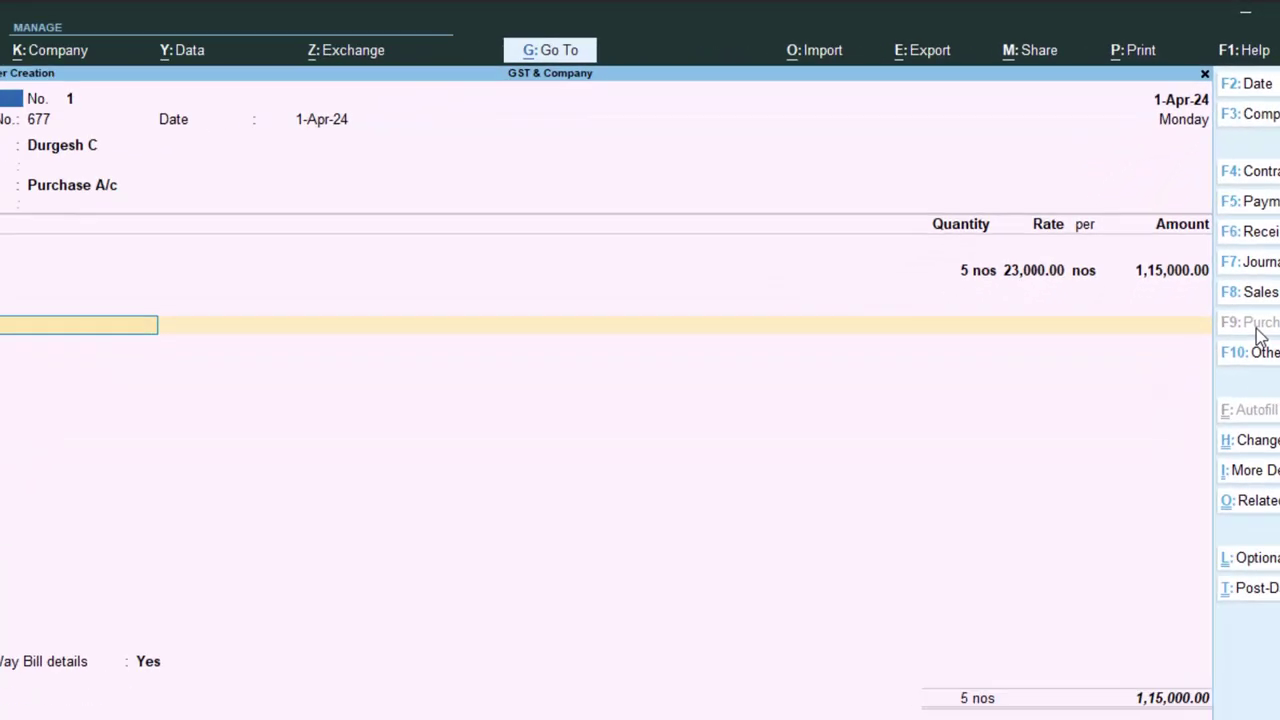
# Create a Cgst ledger under the Duties & Taxes group
pyautogui.hotkey('alt', 'c')
pyautogui.write('C')
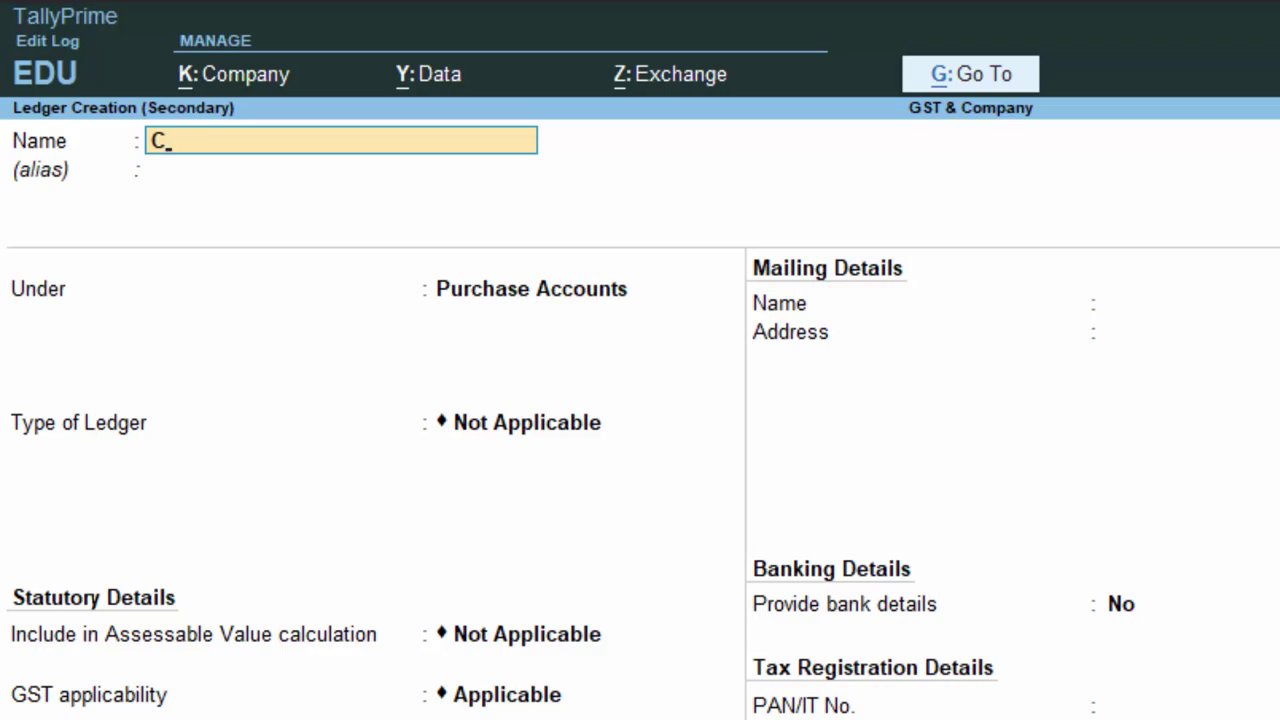
pyautogui.write('gst')
pyautogui.press('Return')
pyautogui.press('Return')
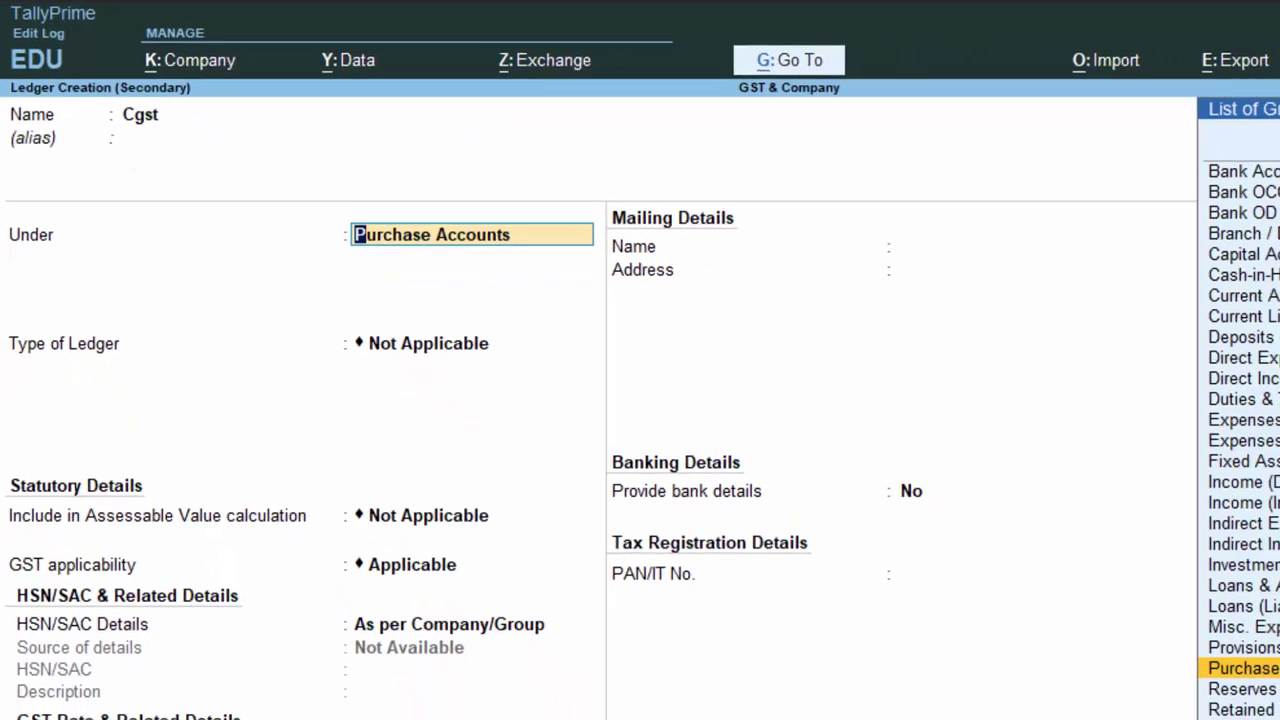
pyautogui.write('D')
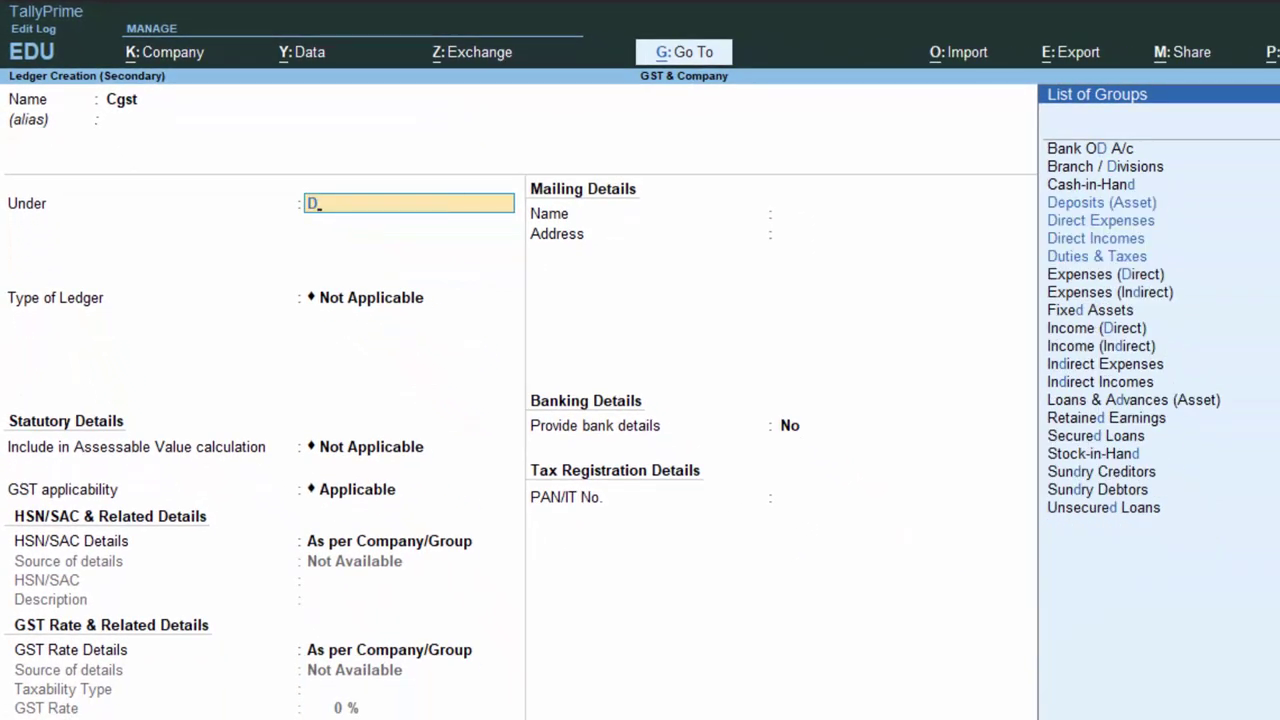
pyautogui.press('Down')
pyautogui.press('Down')
pyautogui.press('Down')
pyautogui.press('Return')
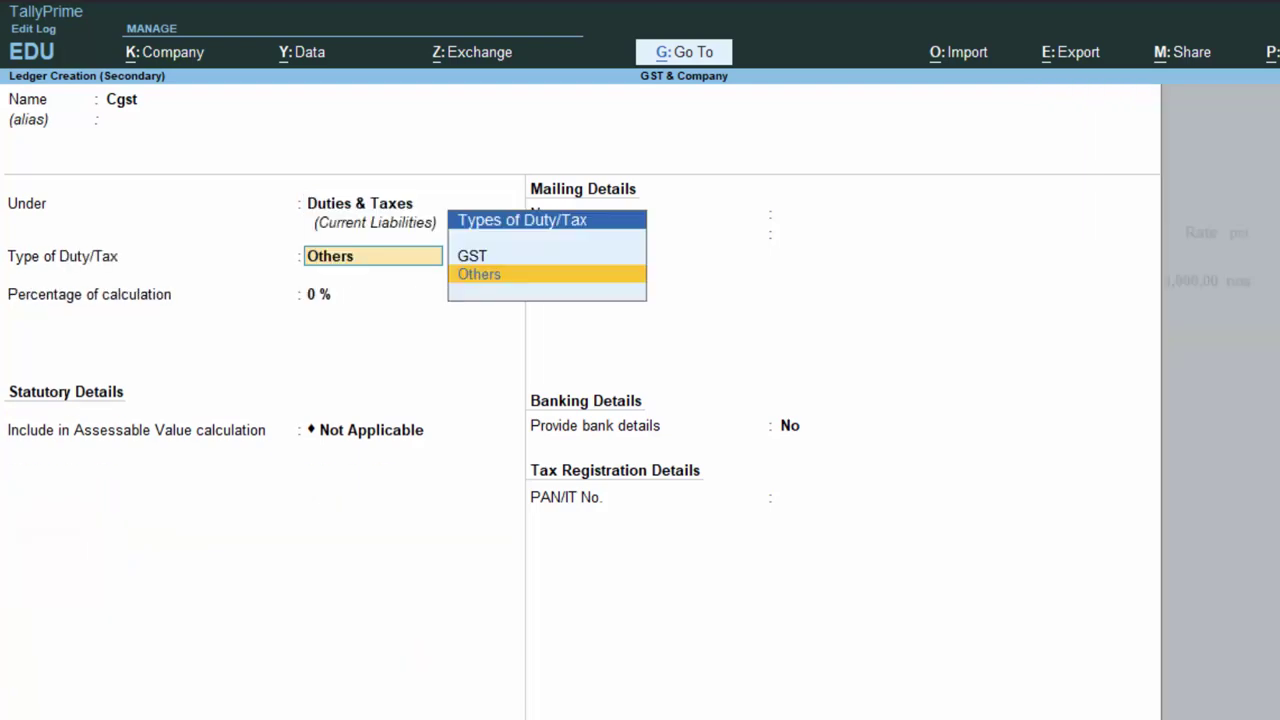
# Set the Cgst ledger's duty type to GST, tax type CGST, with Normal Rounding
pyautogui.press('Up')
pyautogui.press('Return')
pyautogui.press('Down')
pyautogui.press('Down')
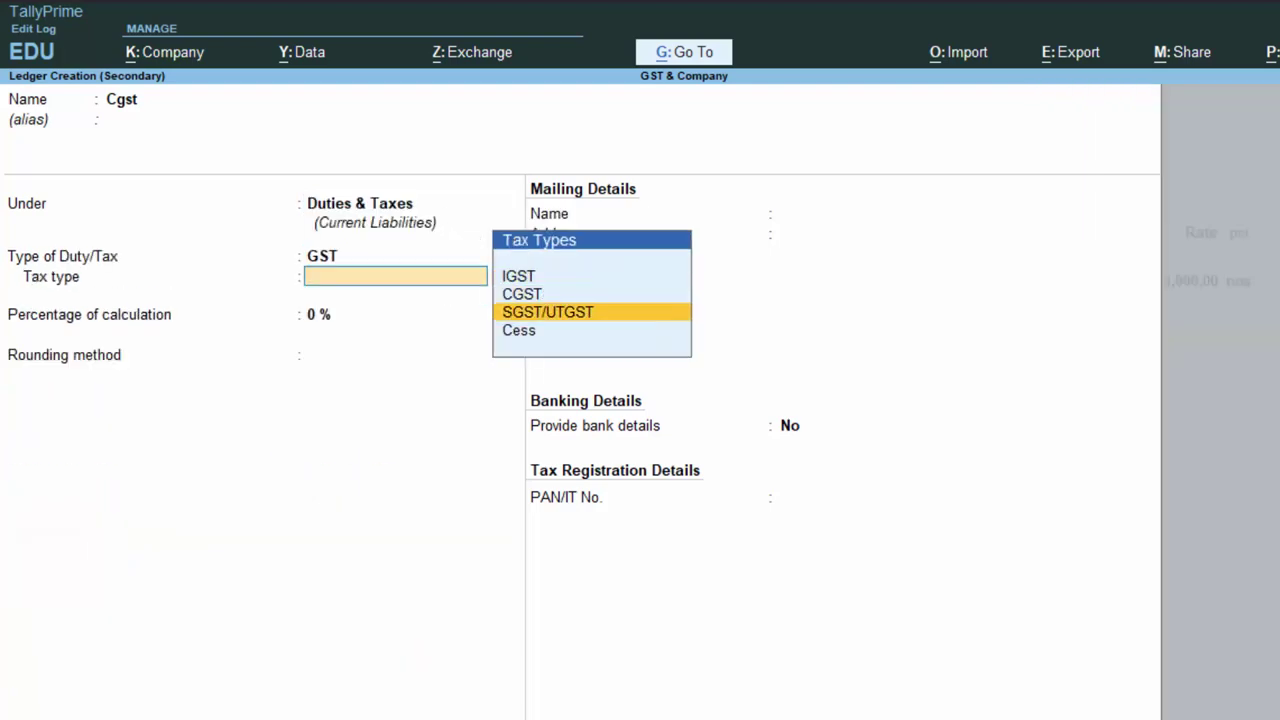
pyautogui.press('Up')
pyautogui.press('Return')
pyautogui.press('Return')
pyautogui.press('Down')
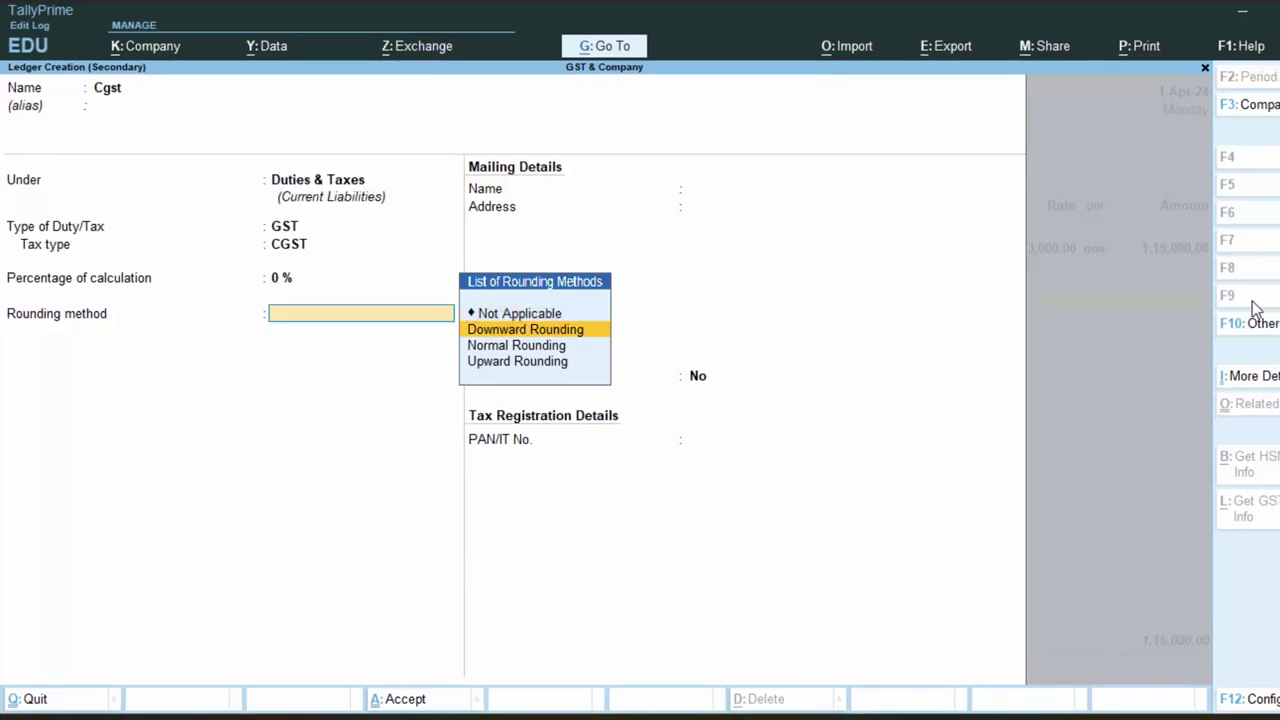
pyautogui.press('Down')
pyautogui.press('Return')
pyautogui.press('Return')
pyautogui.press('Return')
pyautogui.press('Return')
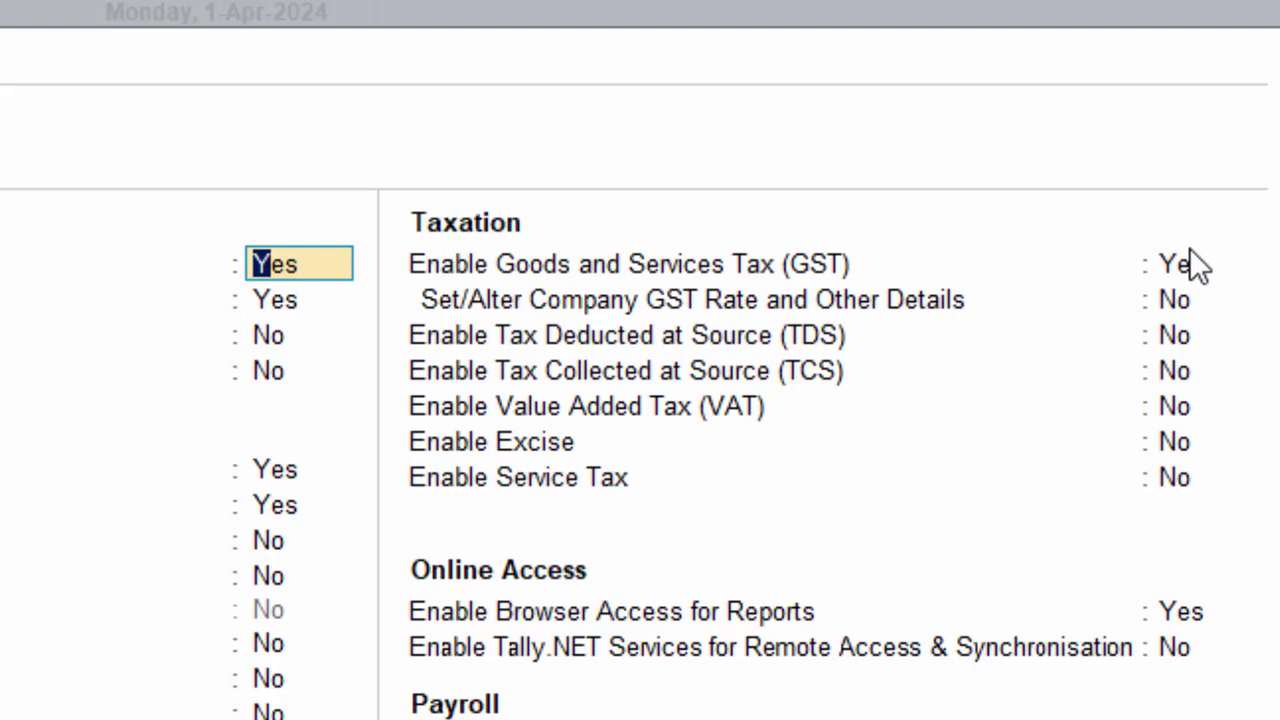
# Turn on GST for the company with Regular registration type
pyautogui.click(1189, 266)
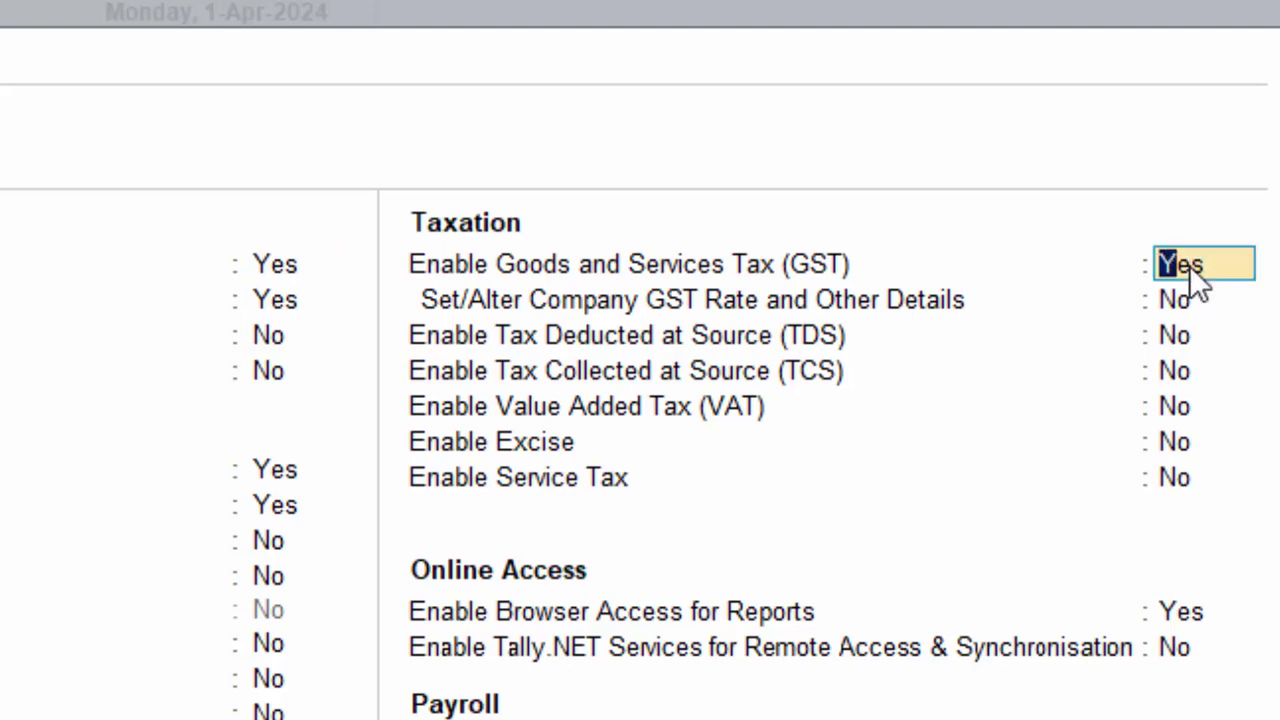
pyautogui.write('y')
pyautogui.press('Return')
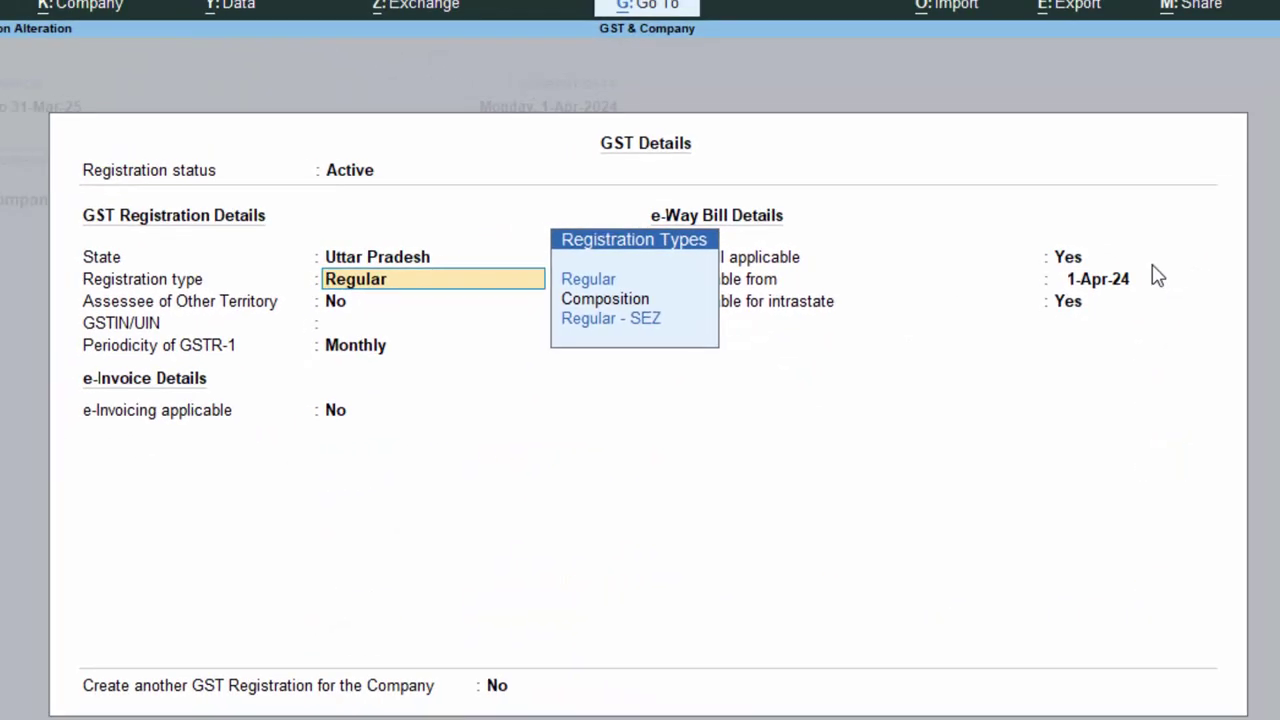
pyautogui.write('r')
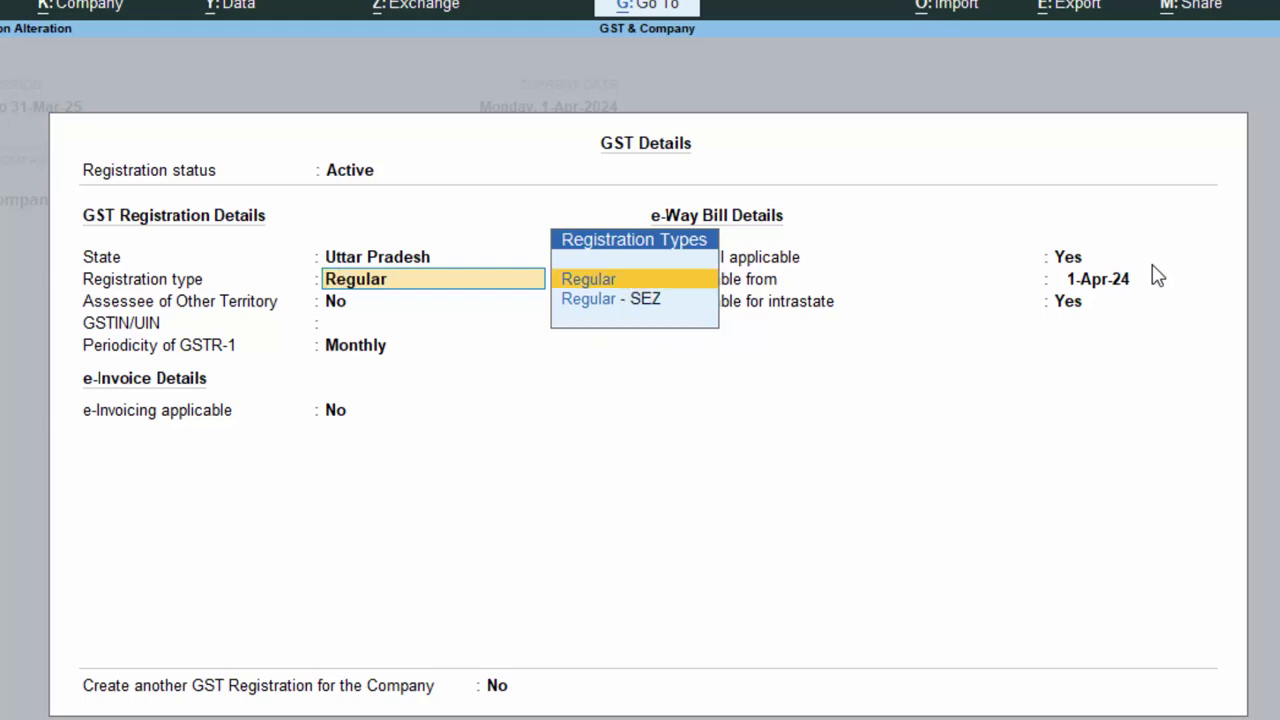
pyautogui.press('Return')
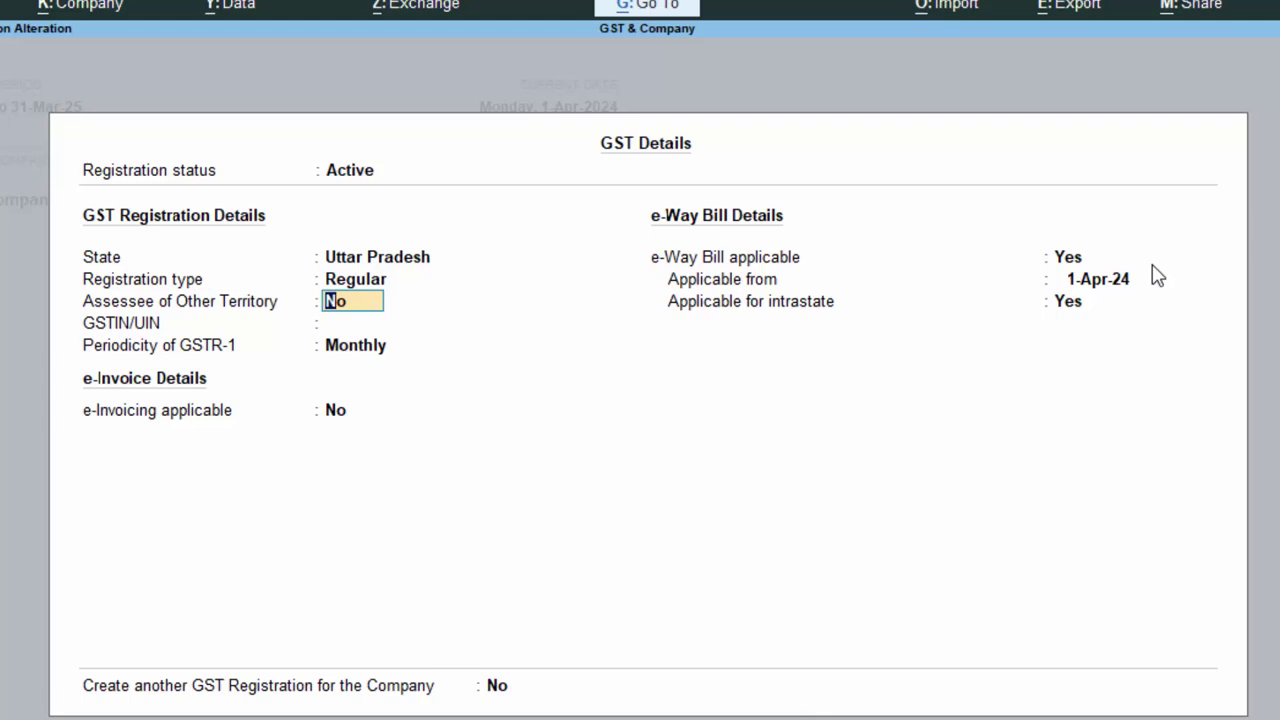
pyautogui.press('Return')
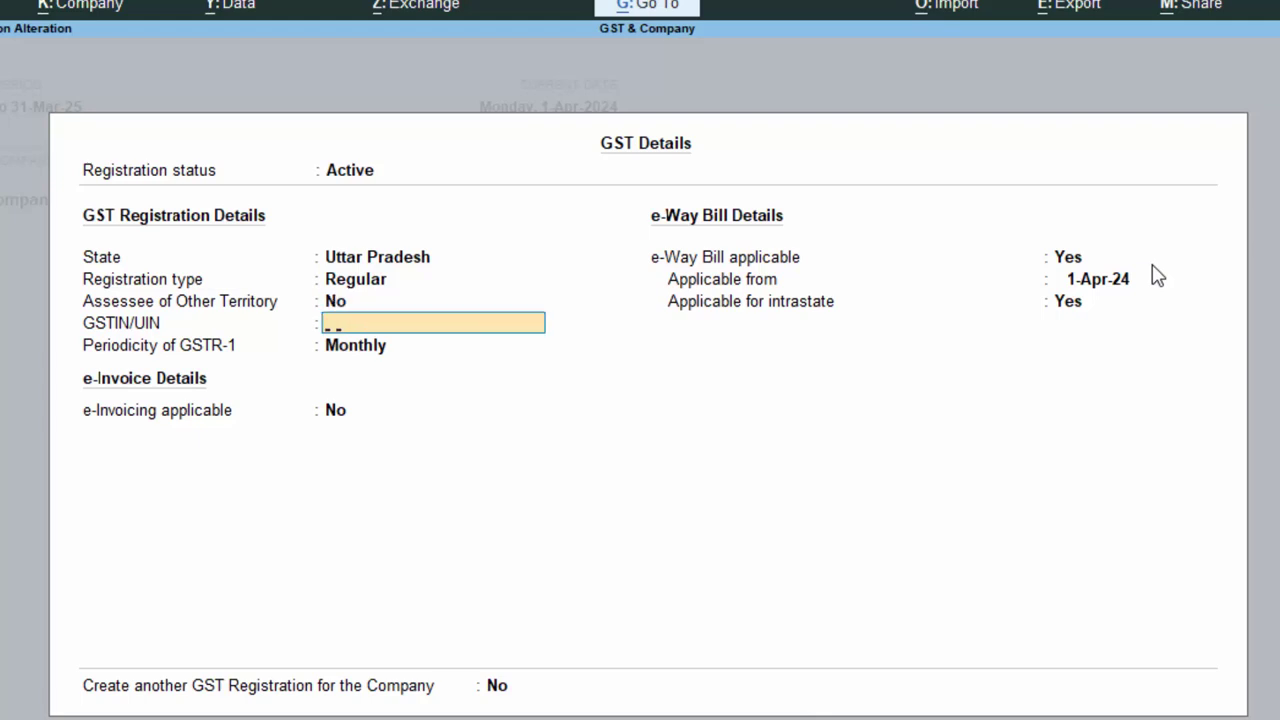
# Enter the company's GSTIN and keep Monthly GSTR-1 periodicity and e-Way Bill defaults
pyautogui.write('AAAA76875')
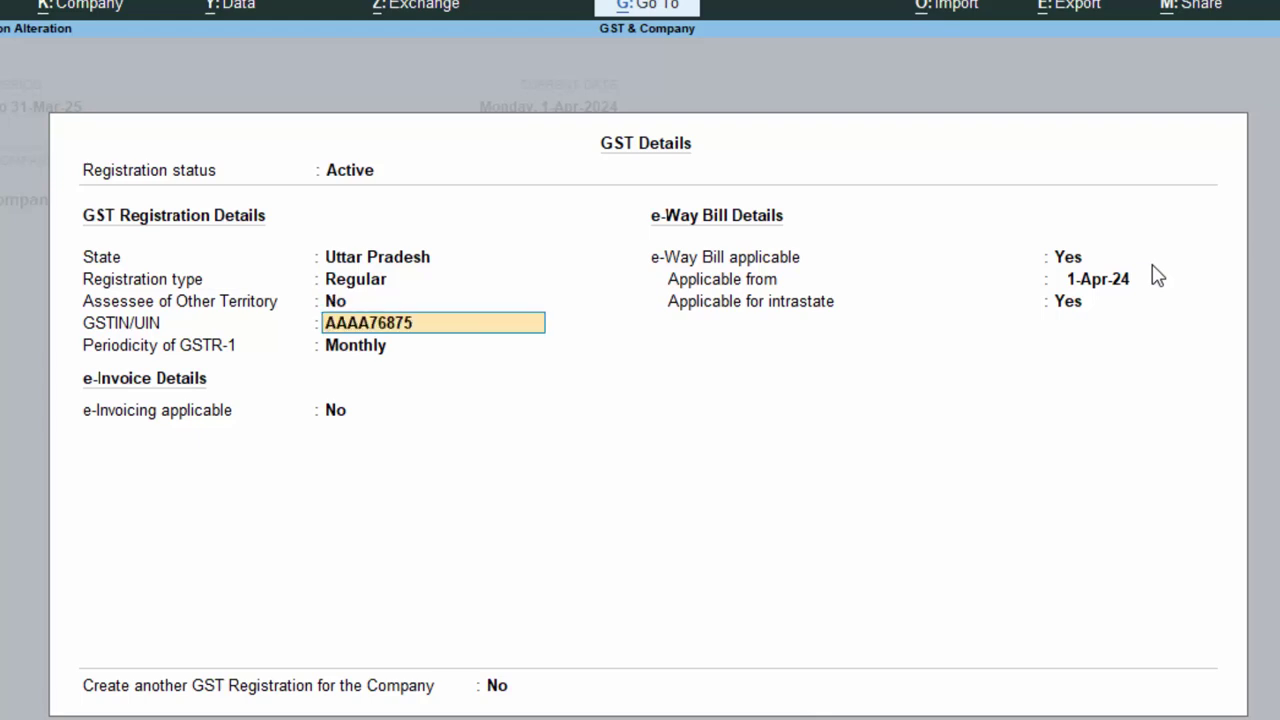
pyautogui.write('SAA')
pyautogui.press('Return')
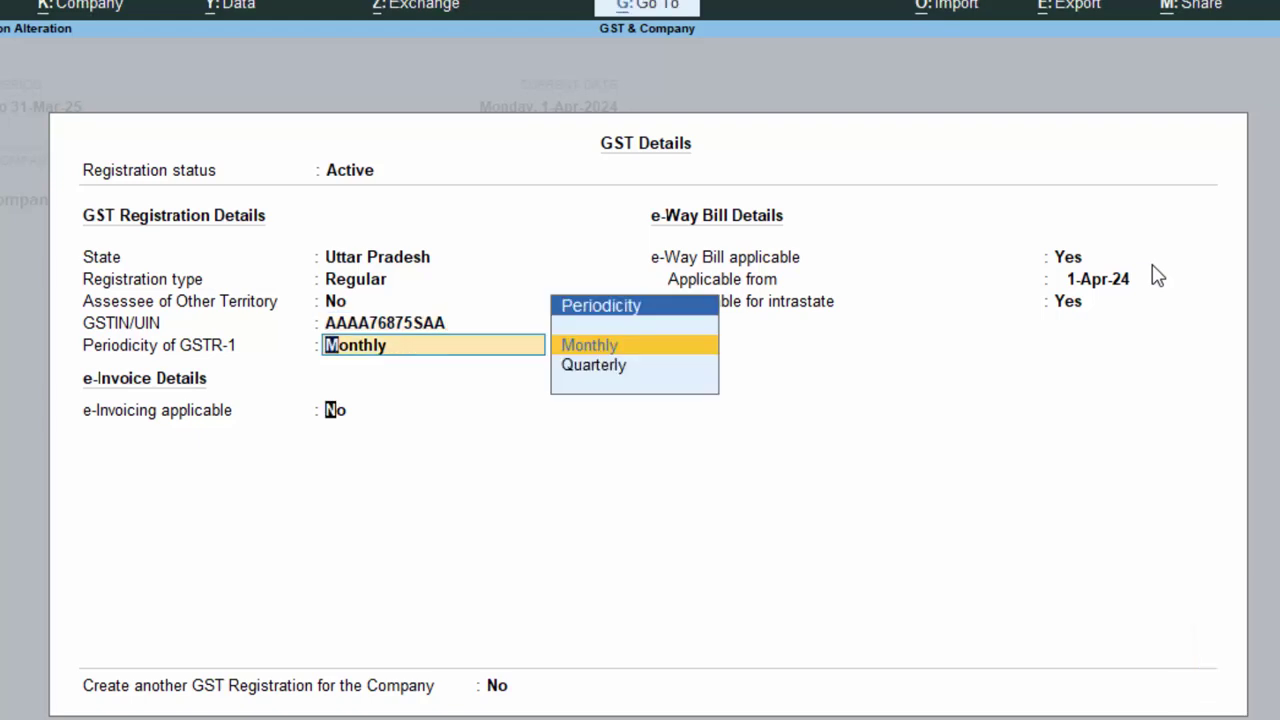
pyautogui.press('Return')
pyautogui.press('Return')
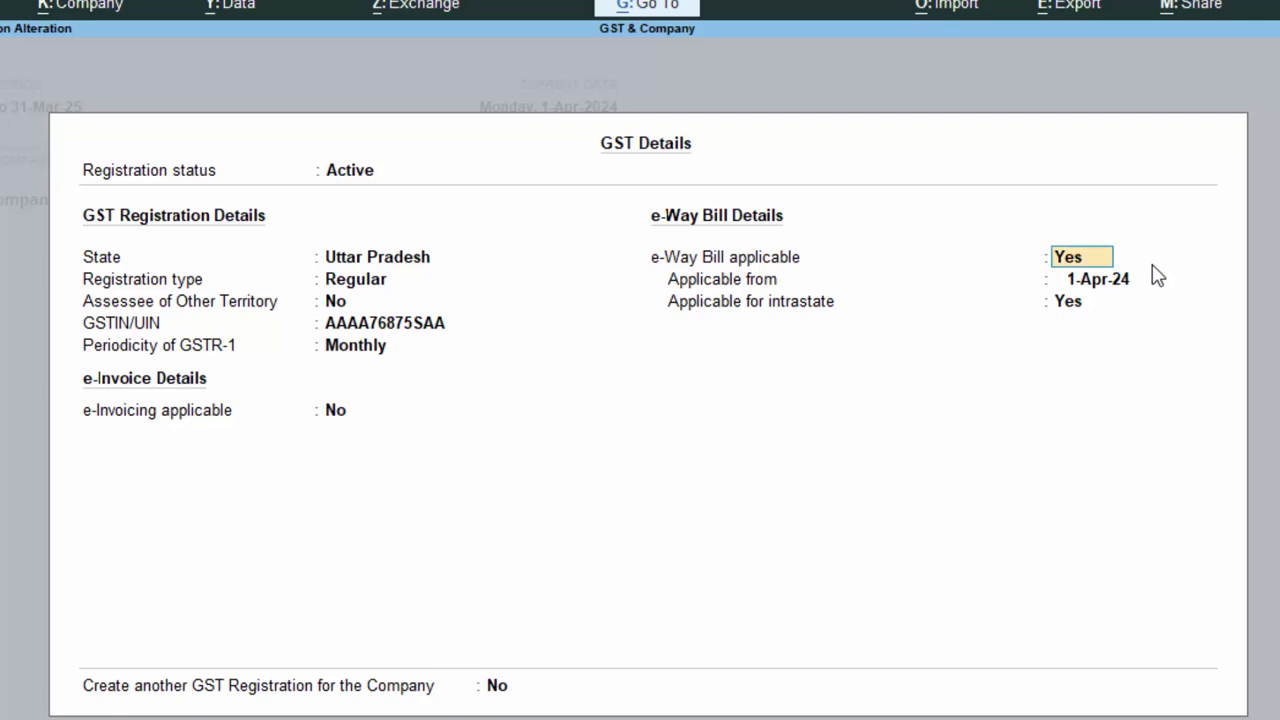
pyautogui.press('Return')
pyautogui.press('Return')
pyautogui.press('Return')
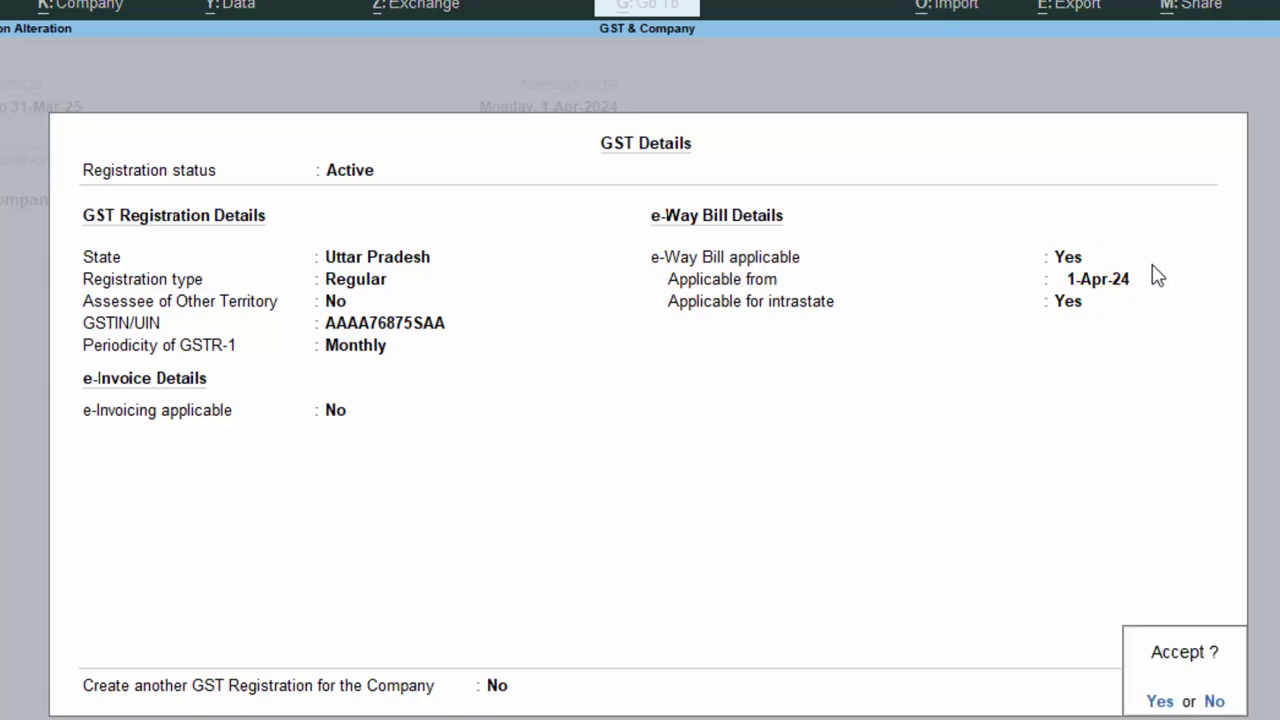
pyautogui.press('Return')
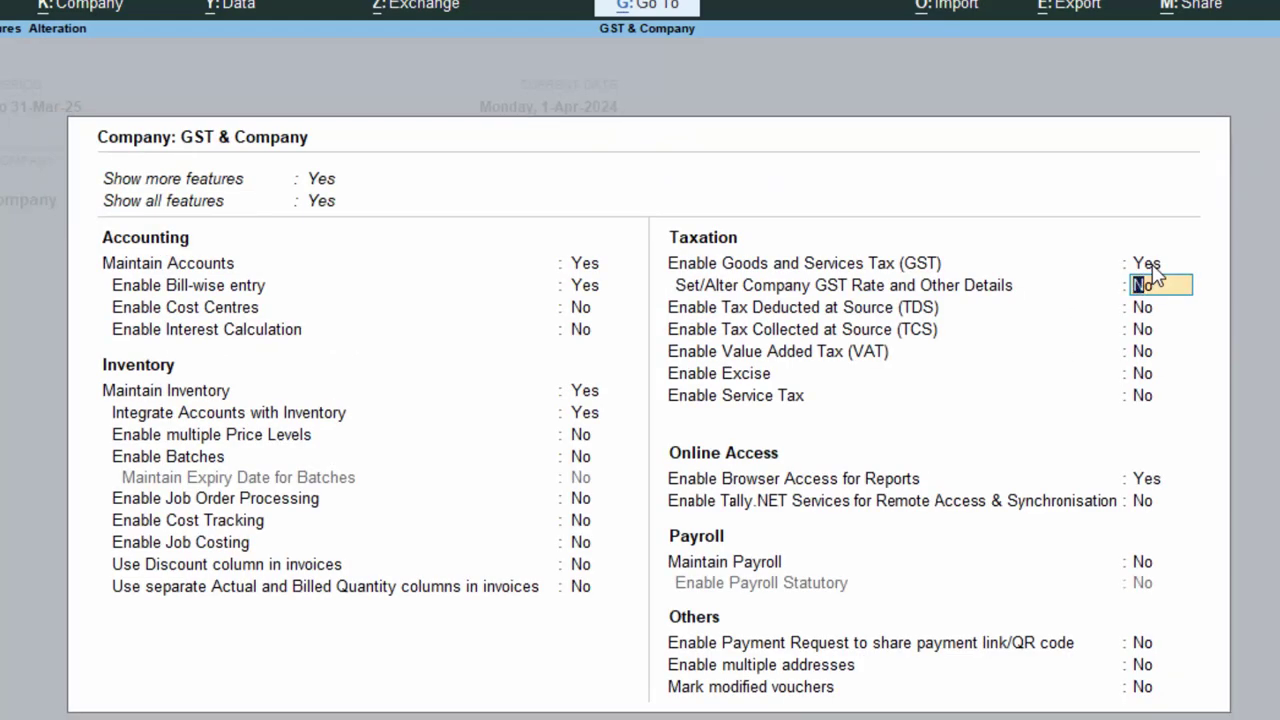
# Turn on company GST rate details, leave HSN blank, and set Taxable at 5% from 1-Apr-24
pyautogui.press('y')
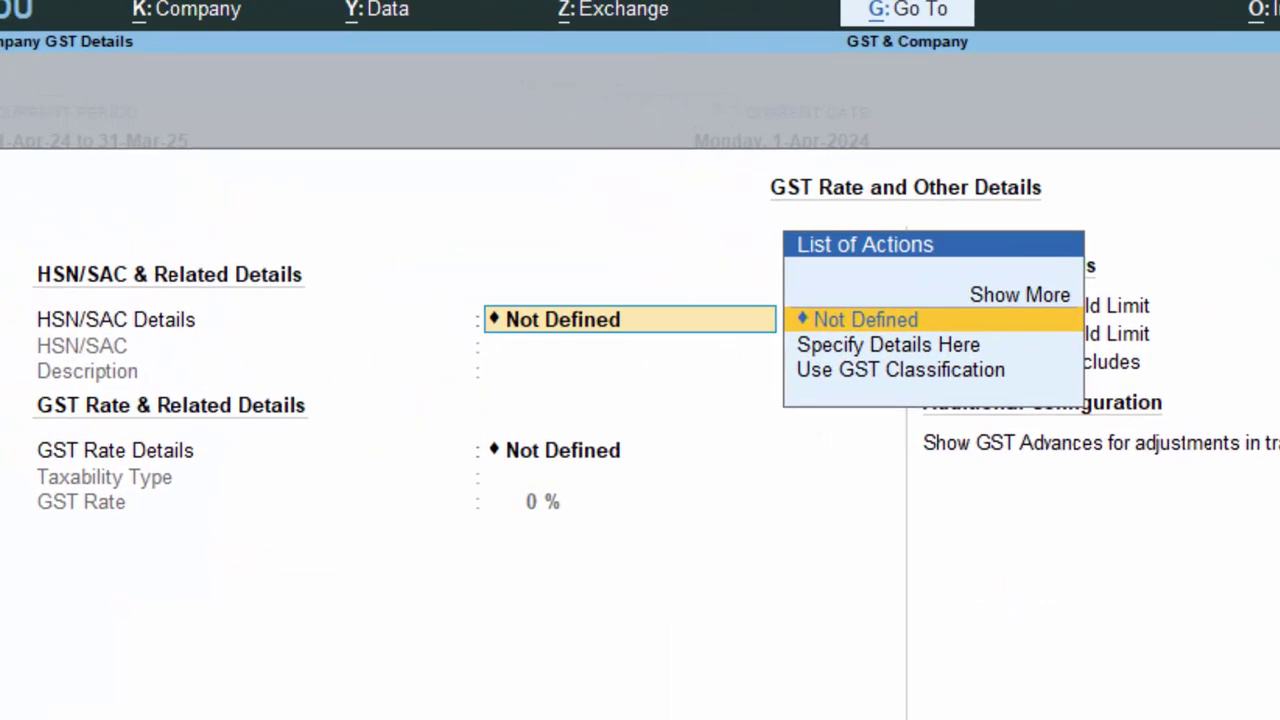
pyautogui.press('Down')
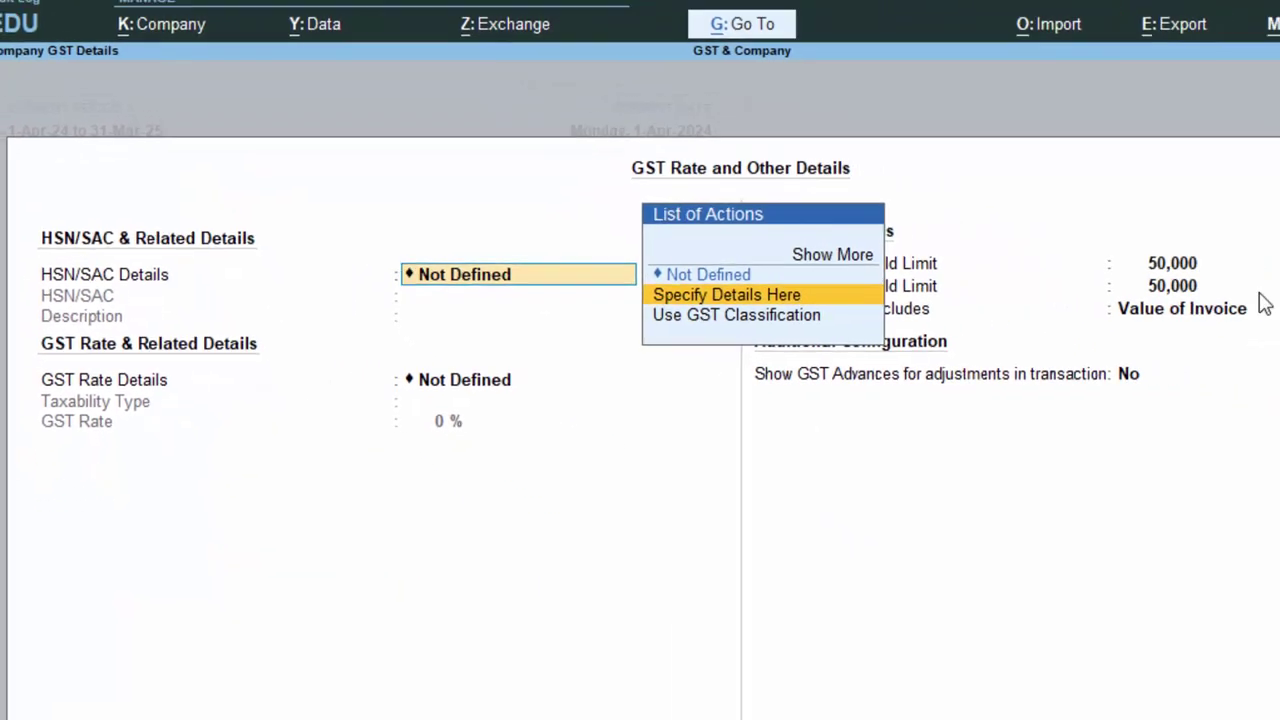
pyautogui.press('Return')
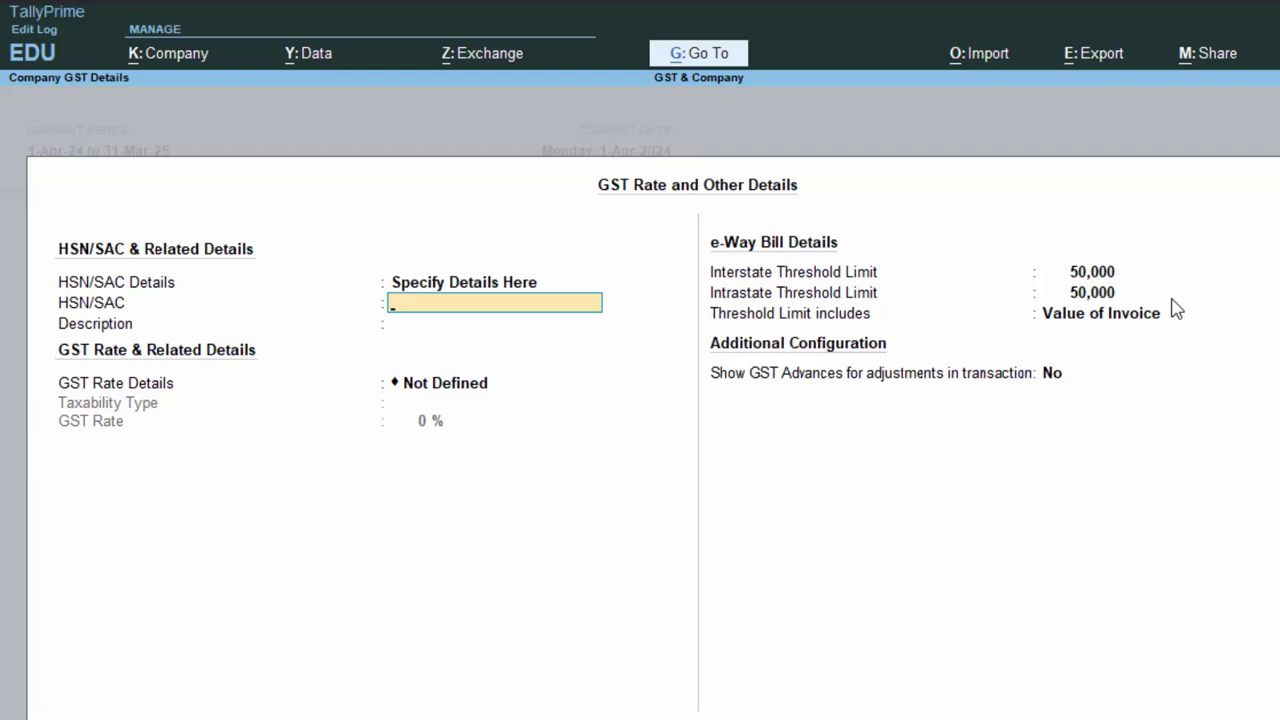
pyautogui.press('Return')
pyautogui.hotkey('ctrl', 'a')
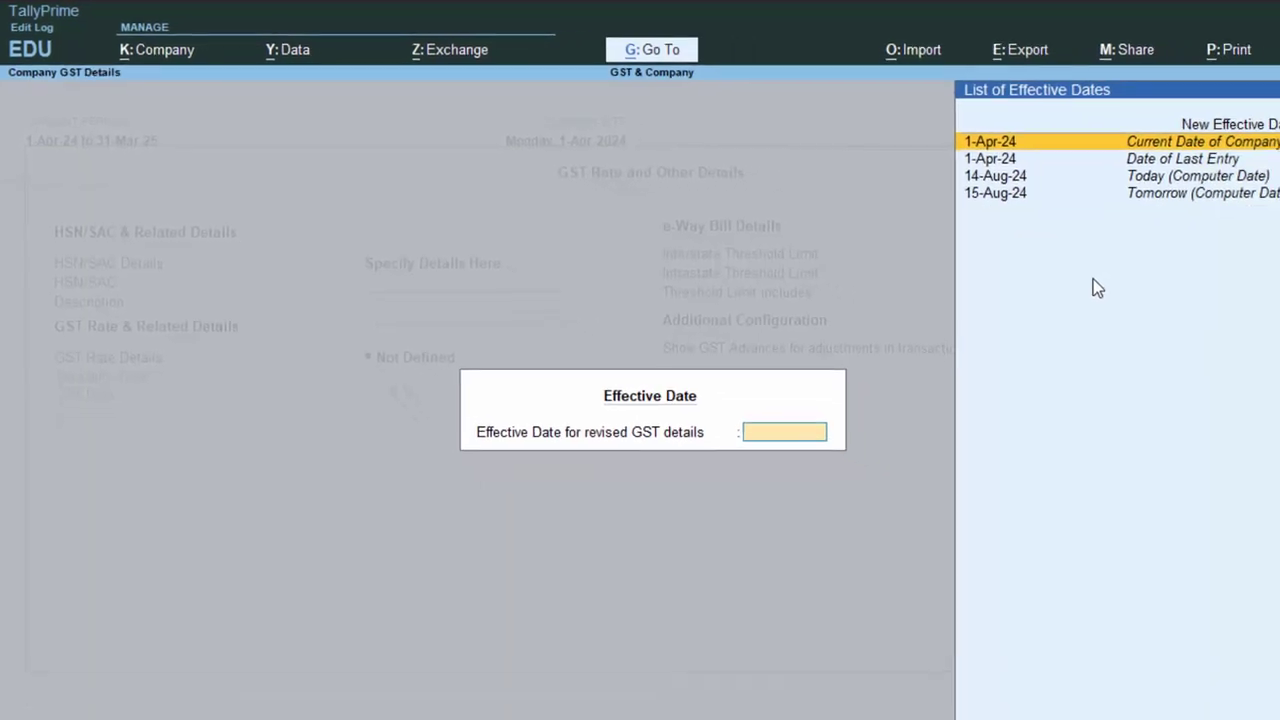
pyautogui.press('Return')
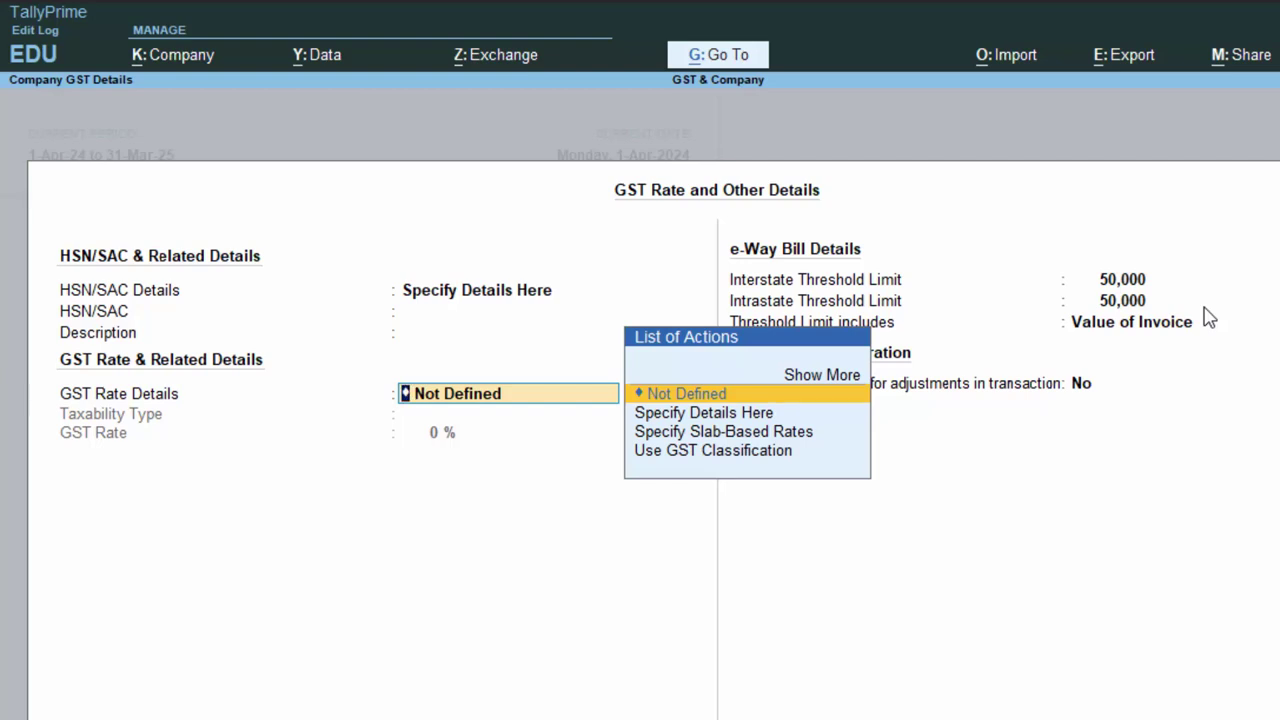
pyautogui.press('Down')
pyautogui.press('Return')
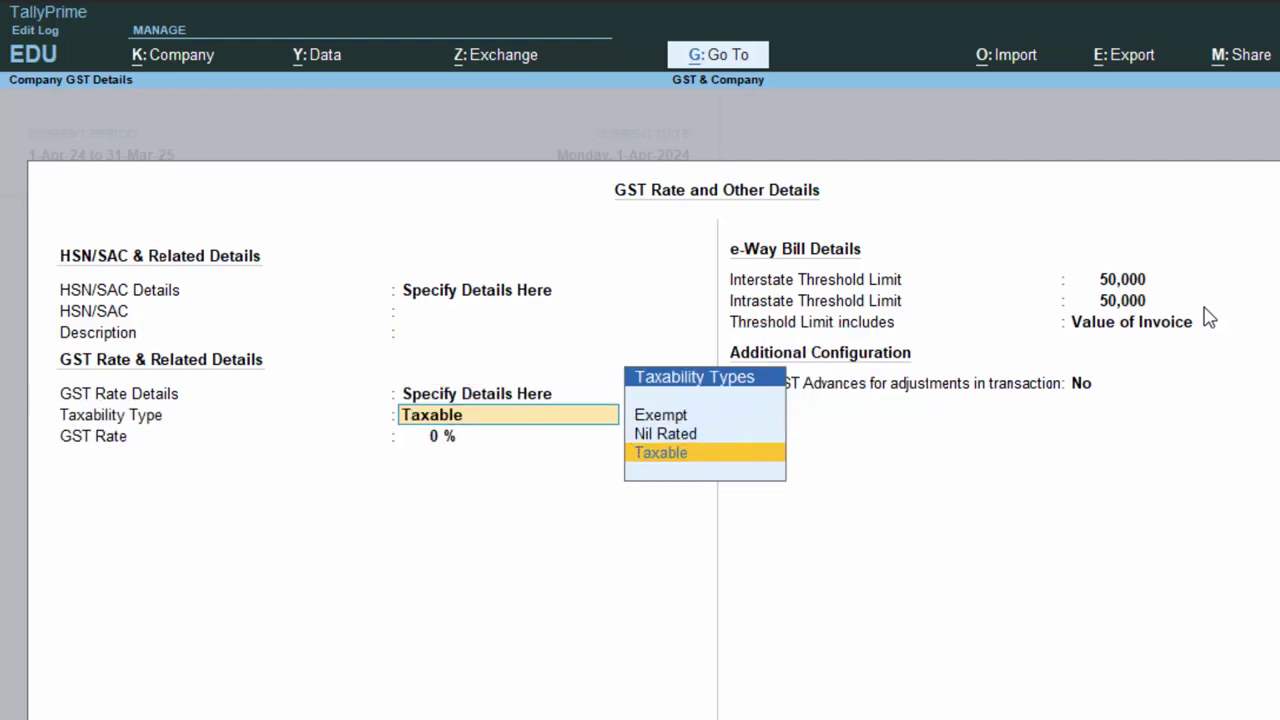
pyautogui.press('Return')
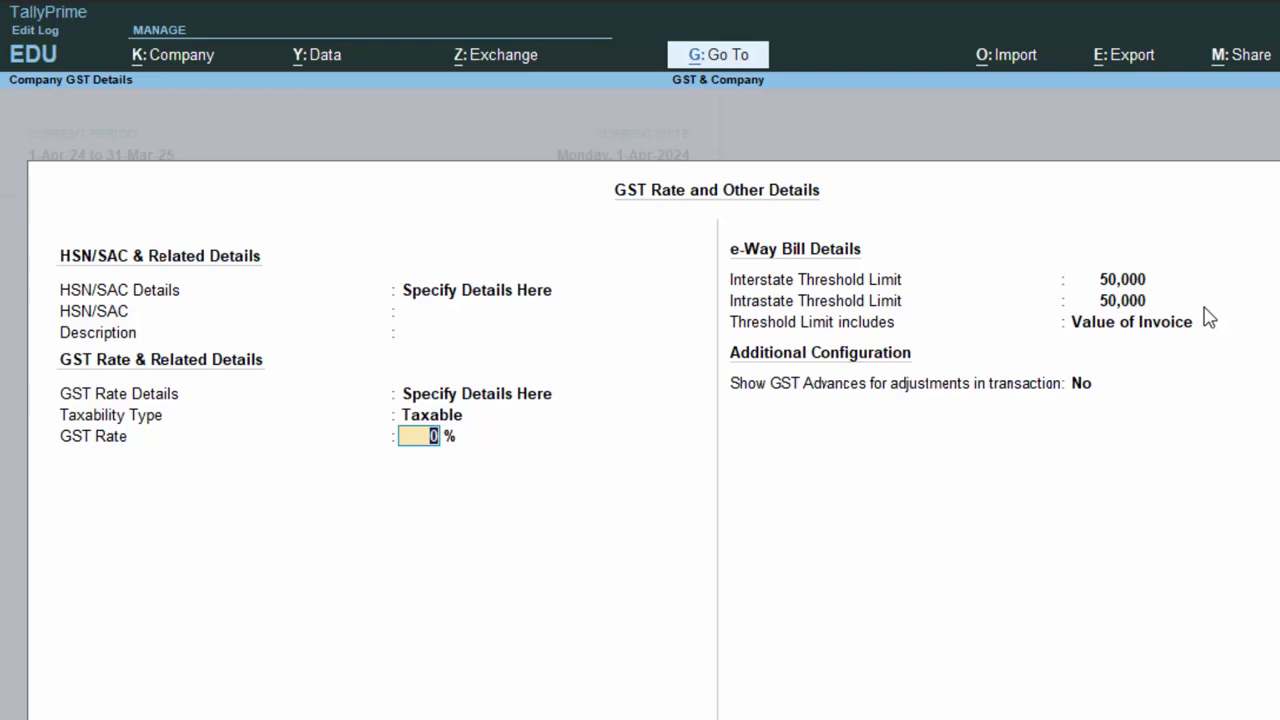
pyautogui.write('5')
pyautogui.press('Return')
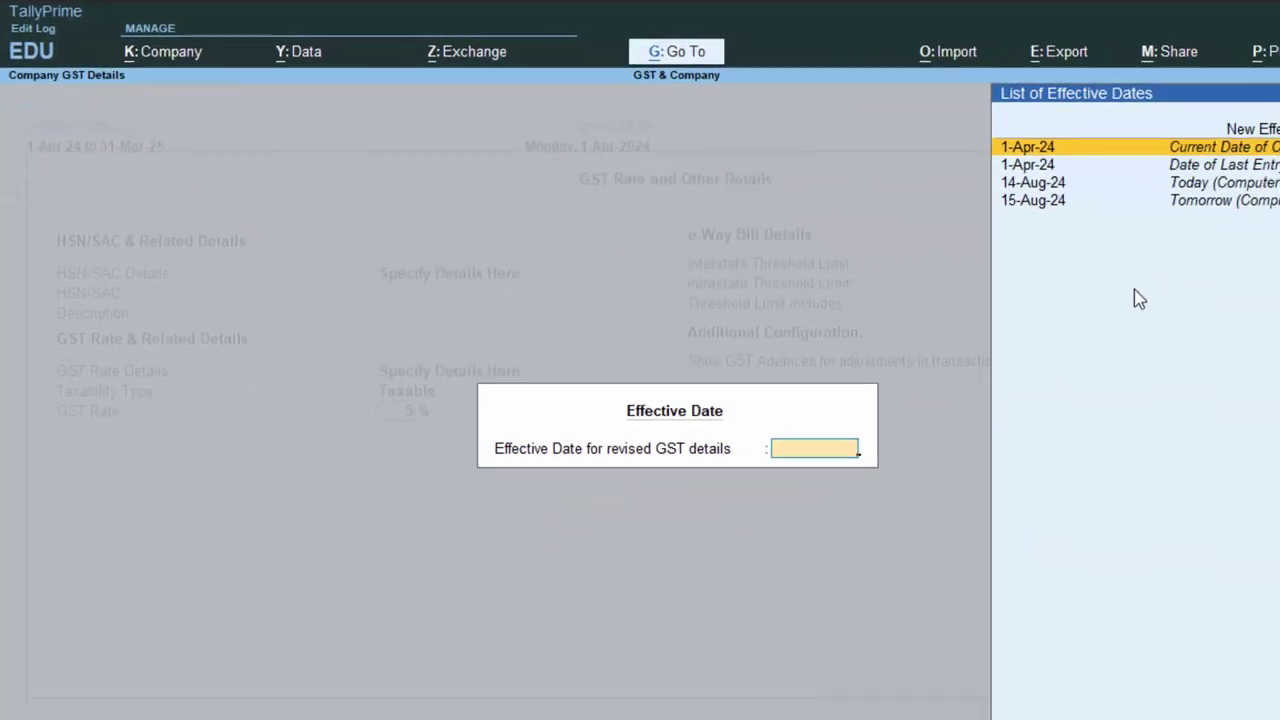
pyautogui.press('Return')
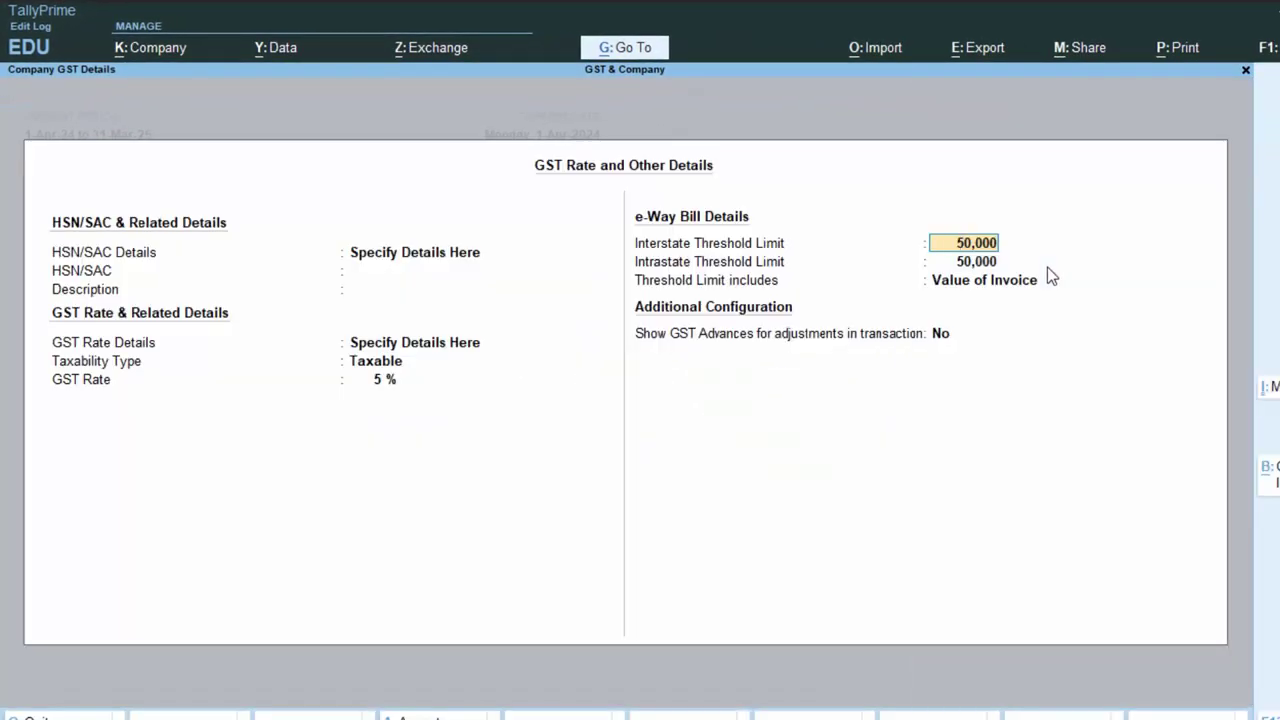
# Keep the default e-Way Bill thresholds on invoice value and set GST Advances to No
pyautogui.press('Return')
pyautogui.press('Return')
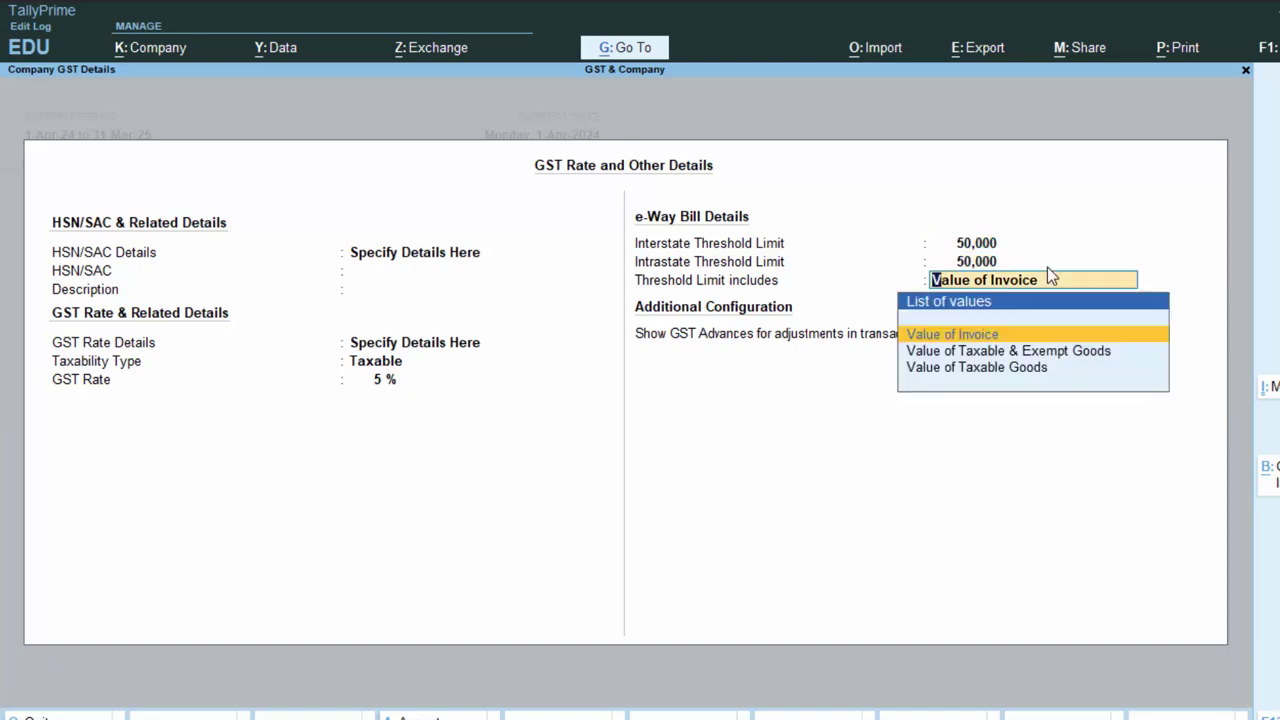
pyautogui.press('Return')
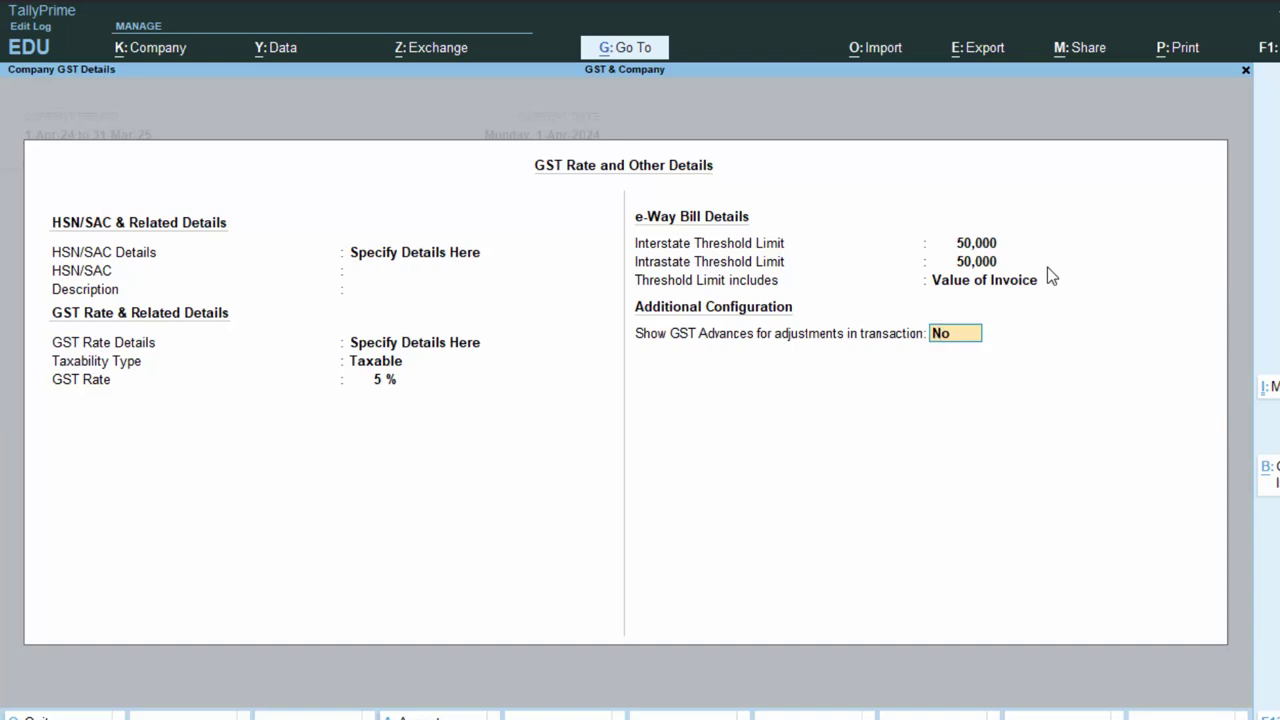
pyautogui.write('y')
pyautogui.press('Return')
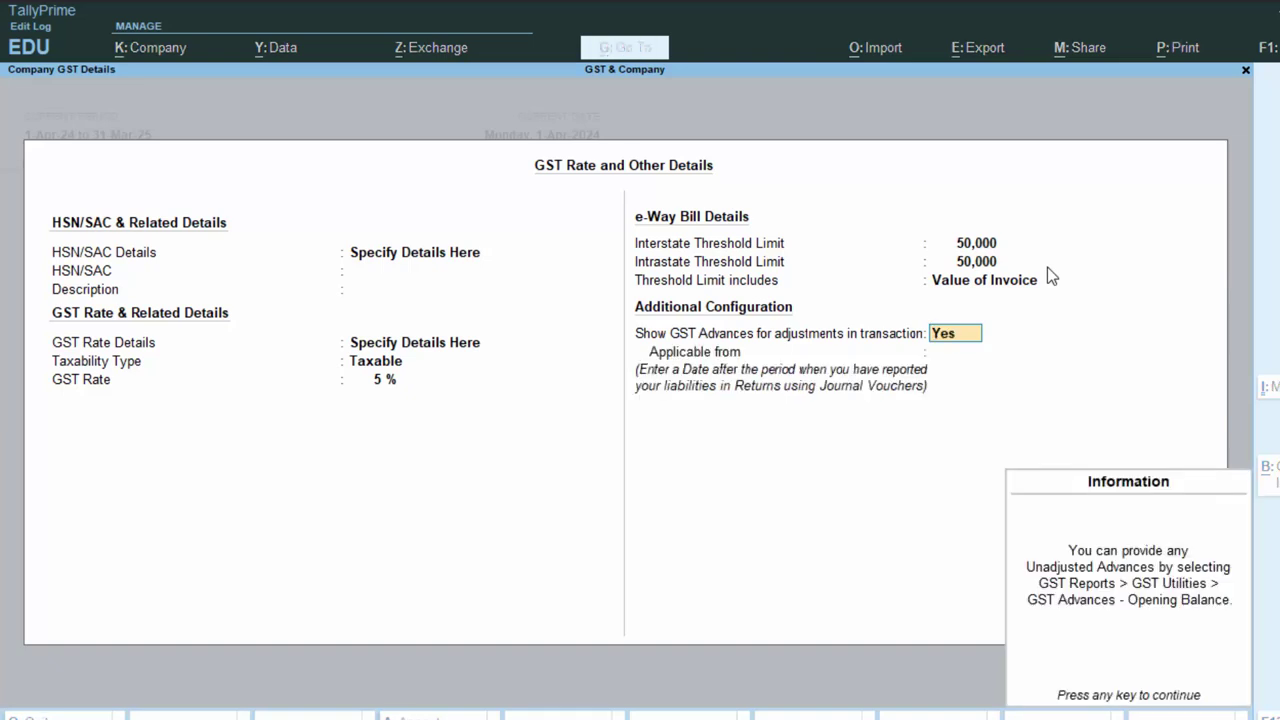
pyautogui.press('Return')
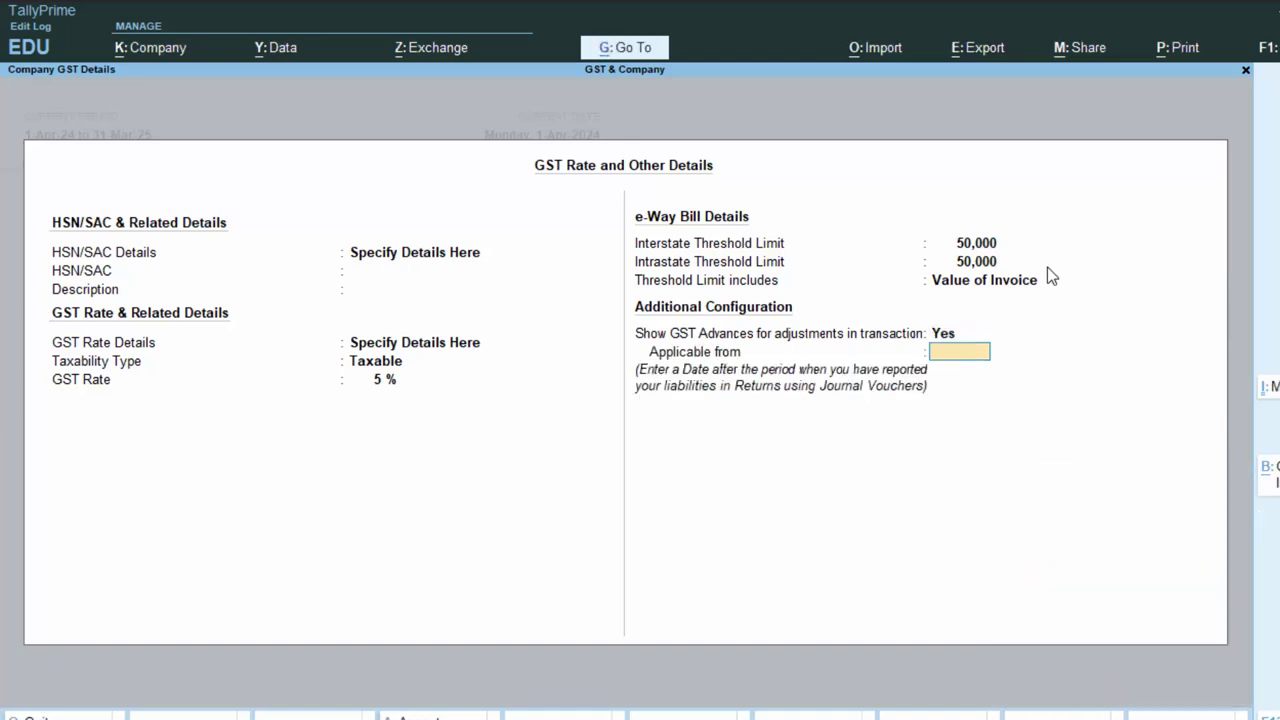
pyautogui.press('BackSpace')
pyautogui.write('n')
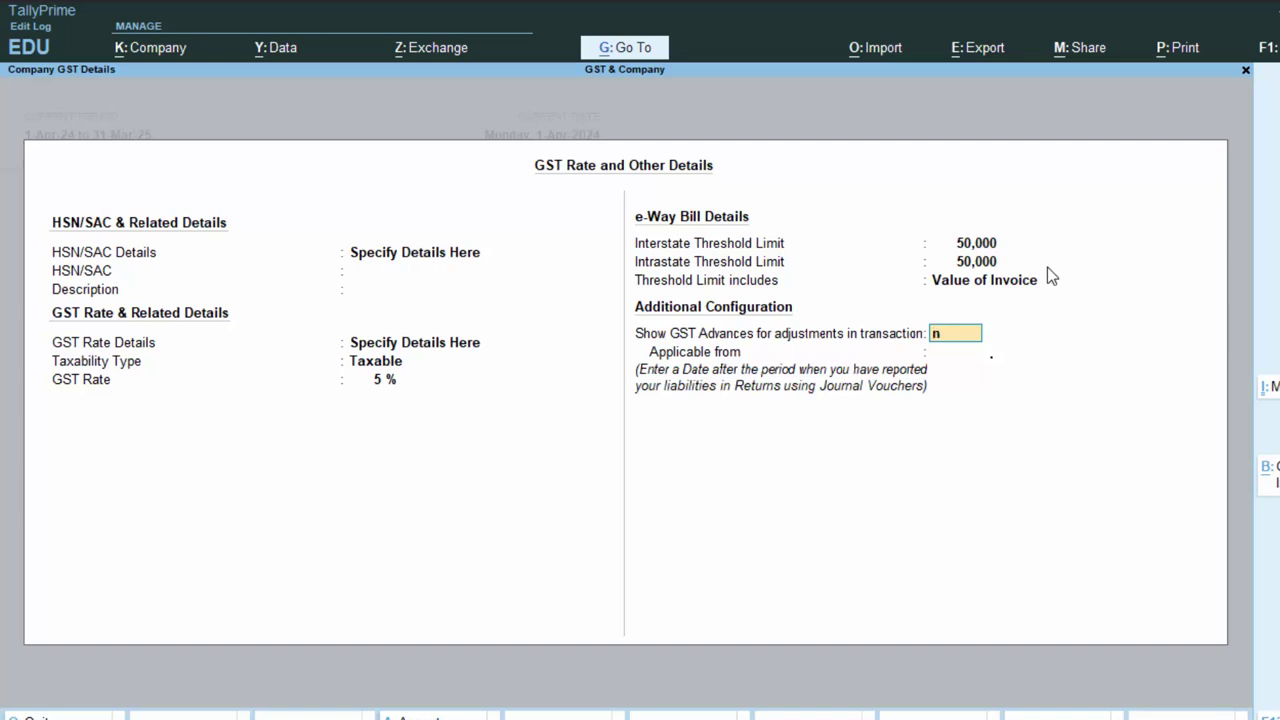
pyautogui.press('Return')
pyautogui.press('Return')
pyautogui.press('Return')
pyautogui.press('Return')
pyautogui.press('Return')
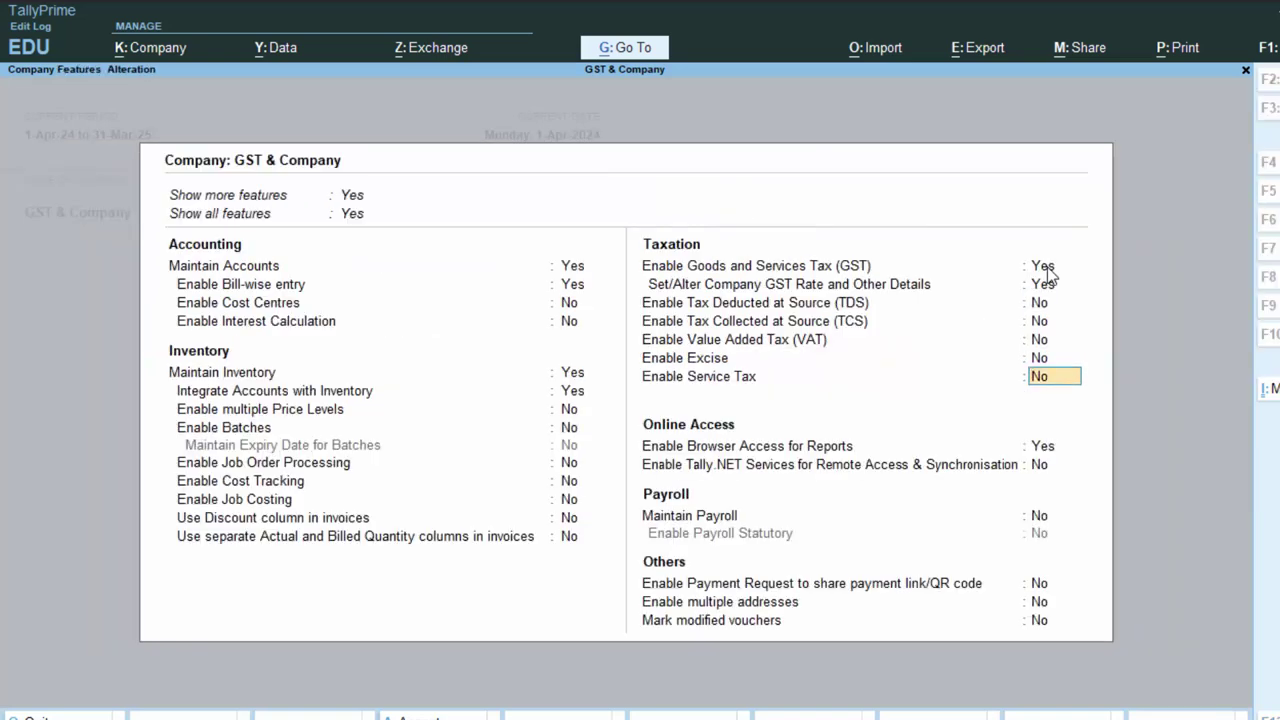
pyautogui.press('Return')
pyautogui.press('Return')
# Enter supplier invoice 57657 dated 1-Apr-24 with the existing supplier as party and Purchase A/c
pyautogui.press('Return')
pyautogui.press('Return')
pyautogui.press('Return')
pyautogui.press('Return')
pyautogui.press('Return')
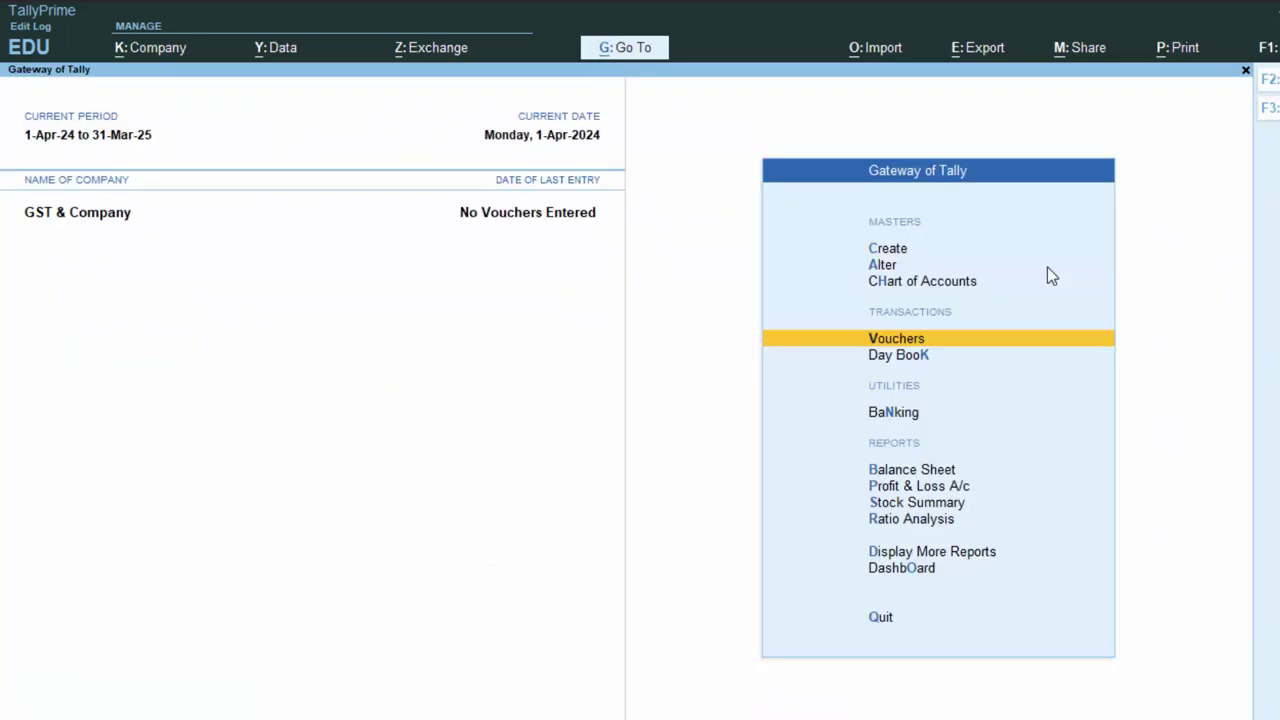
pyautogui.press('Return')
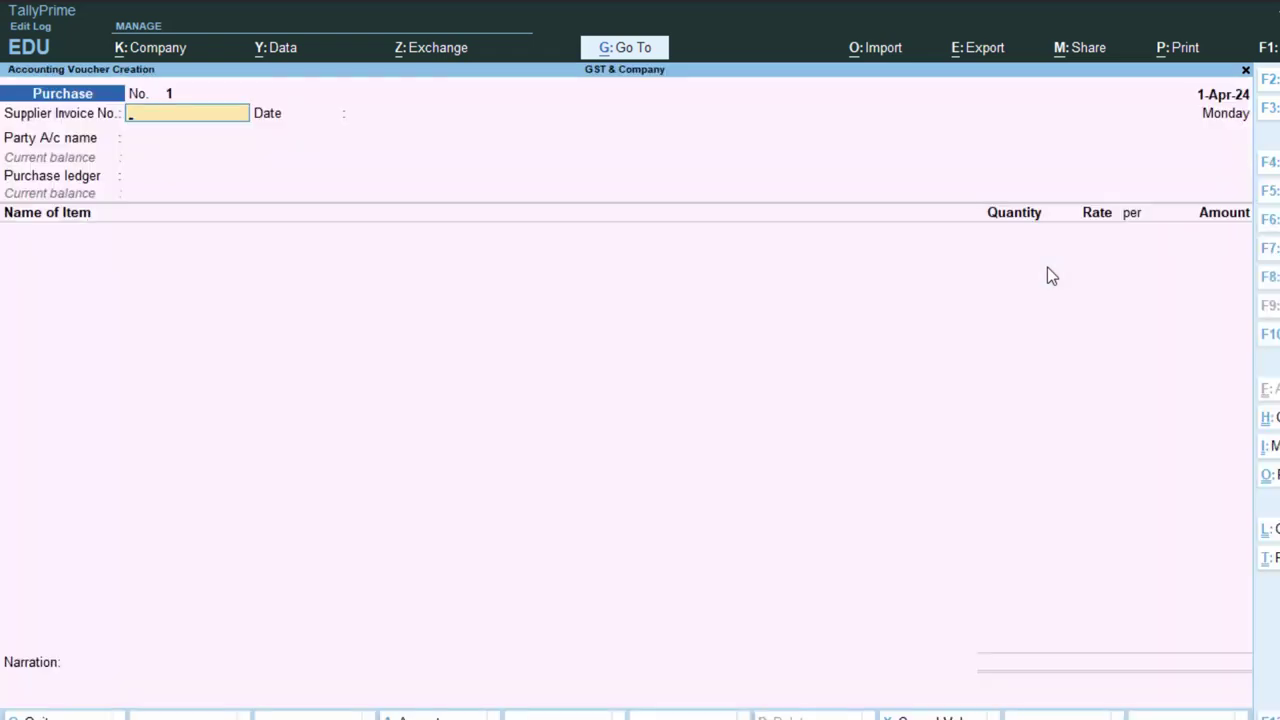
pyautogui.write('57657')
pyautogui.press('Return')
pyautogui.press('Return')
pyautogui.press('Down')
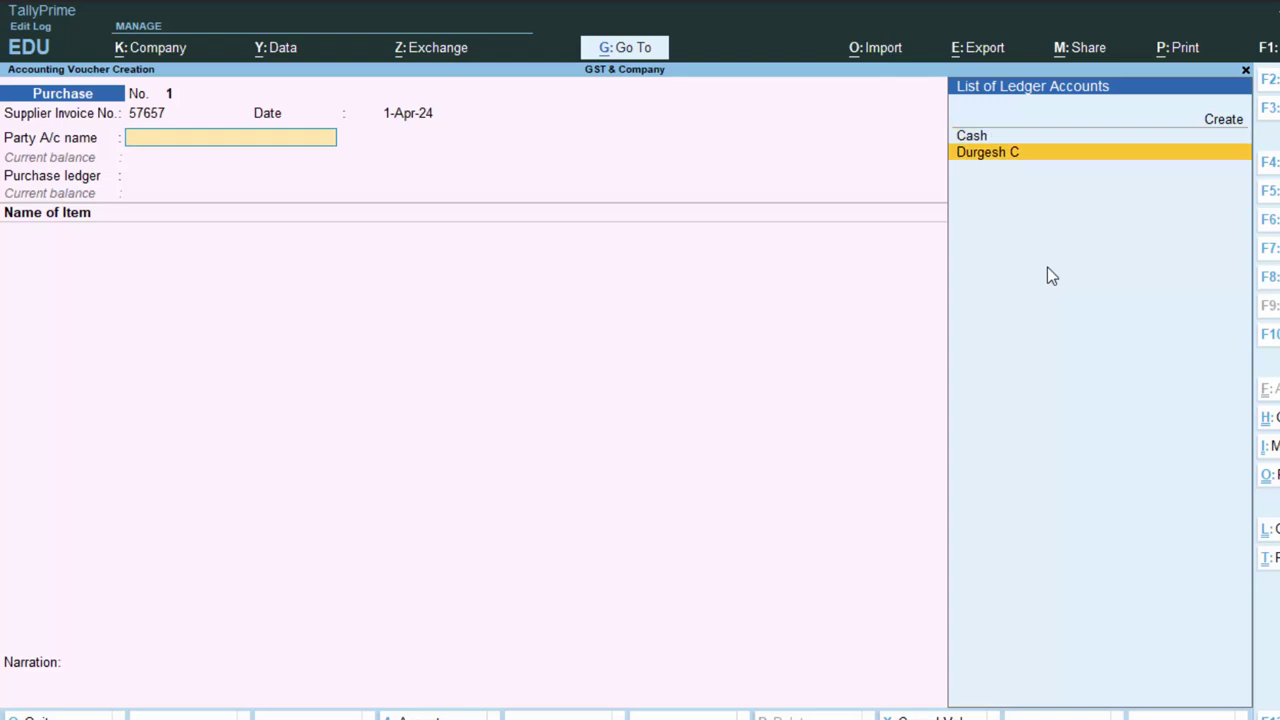
pyautogui.press('Return')
pyautogui.press('Return')
pyautogui.press('Return')
pyautogui.press('Return')
pyautogui.press('Return')
pyautogui.press('Return')
pyautogui.press('Return')
pyautogui.press('Return')
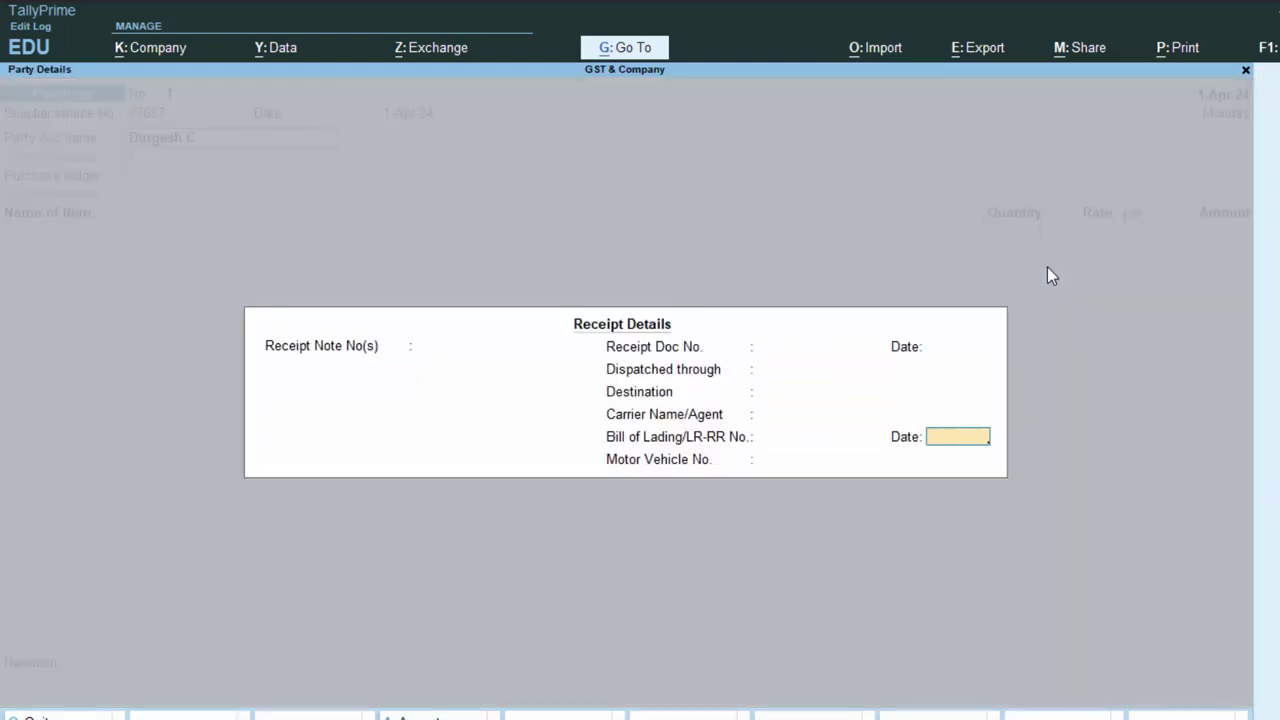
pyautogui.press('Return')
pyautogui.press('Return')
pyautogui.press('Return')
pyautogui.press('Return')
pyautogui.press('Return')
pyautogui.press('Return')
pyautogui.press('Return')
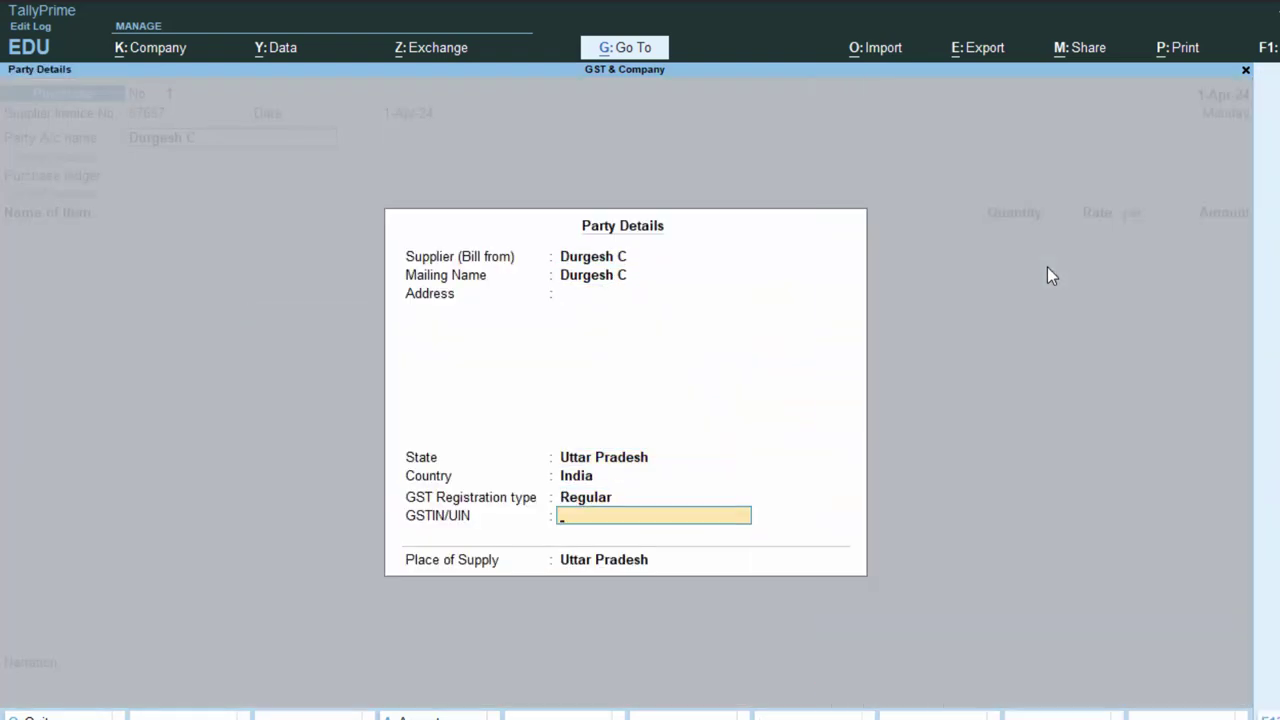
pyautogui.press('Return')
pyautogui.press('Return')
pyautogui.press('Return')
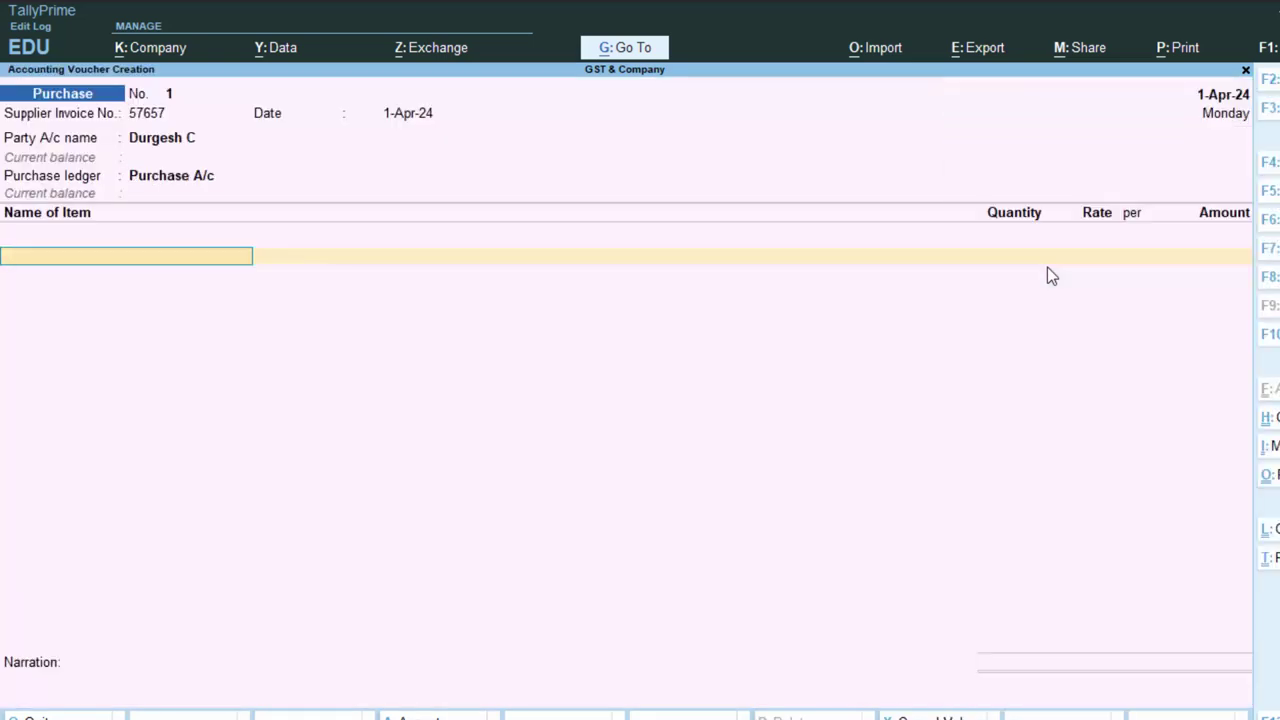
# Add Camera, 10 nos at 22,000.00, and a Cgst tax line of 5,500.00
pyautogui.write('c')
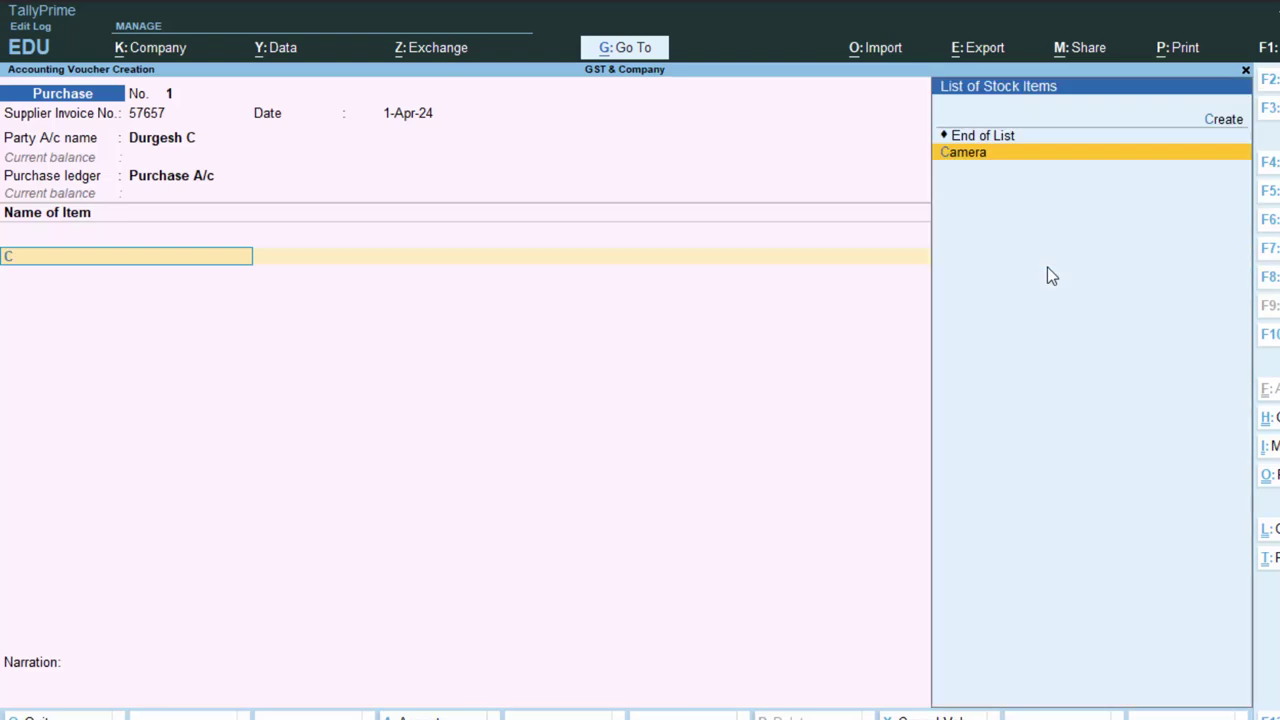
pyautogui.press('Return')
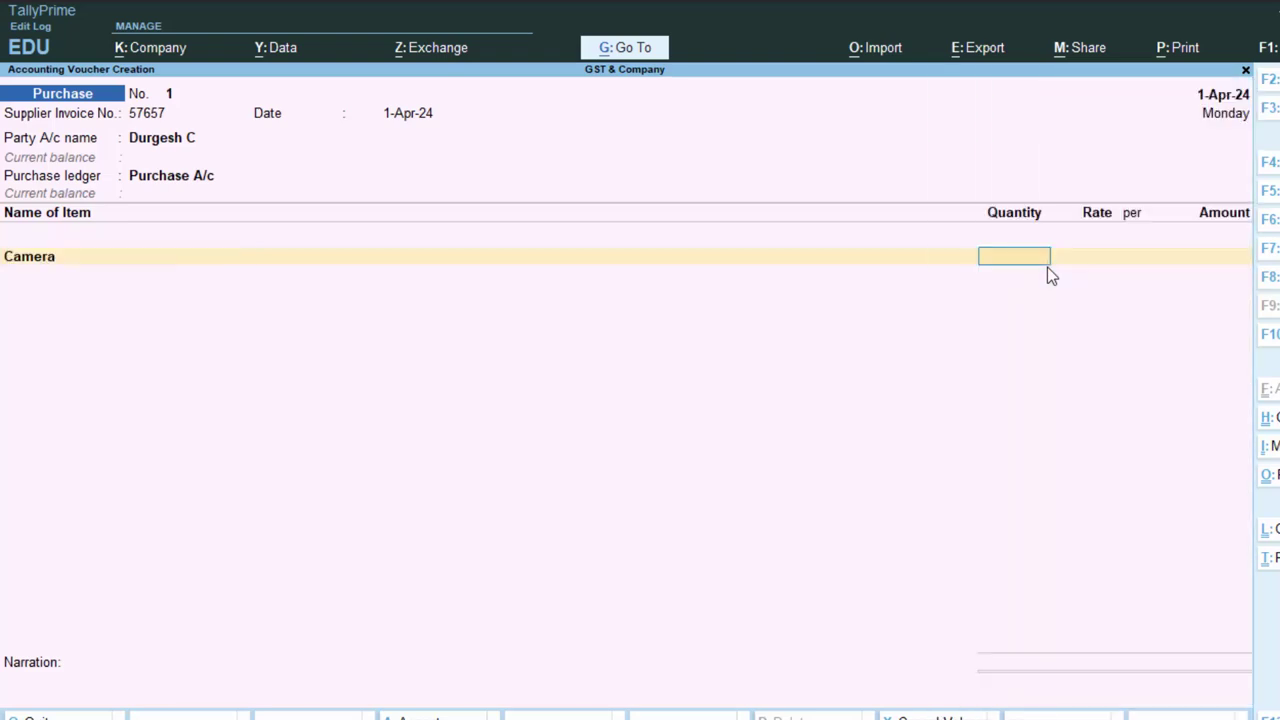
pyautogui.write('10')
pyautogui.press('Return')
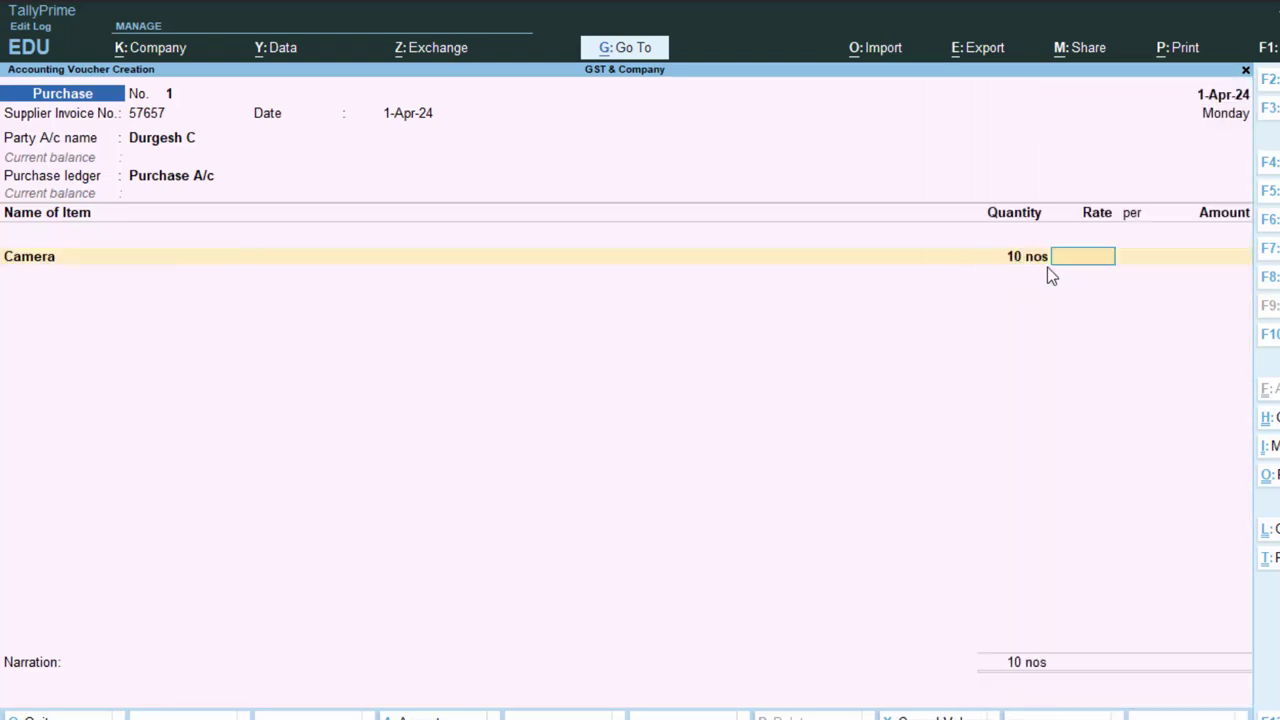
pyautogui.write('220')
pyautogui.write('00')
pyautogui.press('Return')
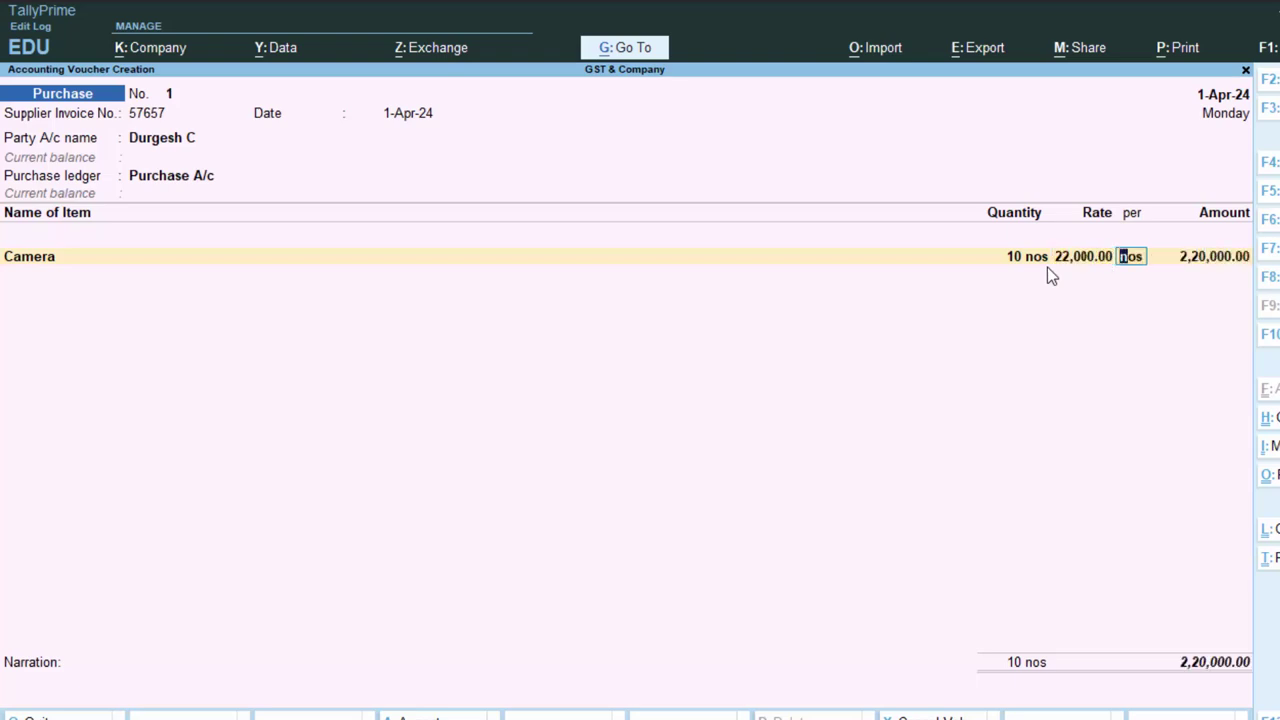
pyautogui.press('Return')
pyautogui.press('Return')
pyautogui.press('Return')
pyautogui.write('C')
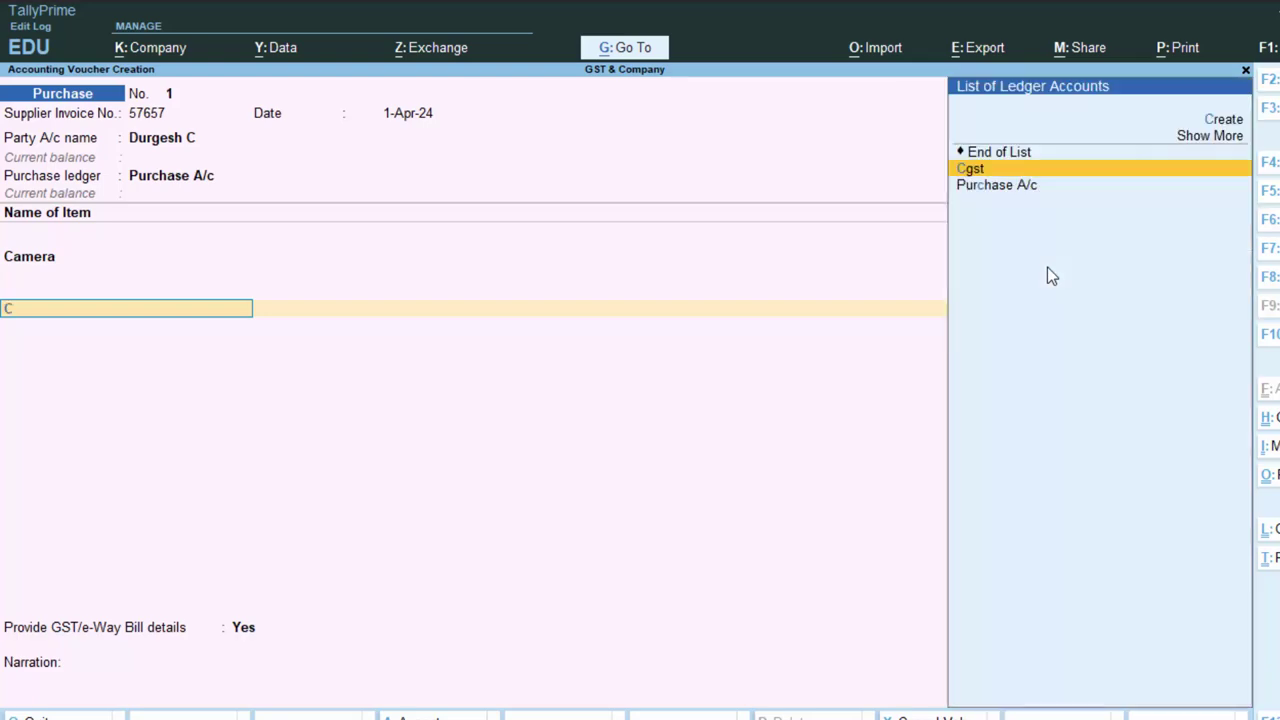
pyautogui.press('Return')
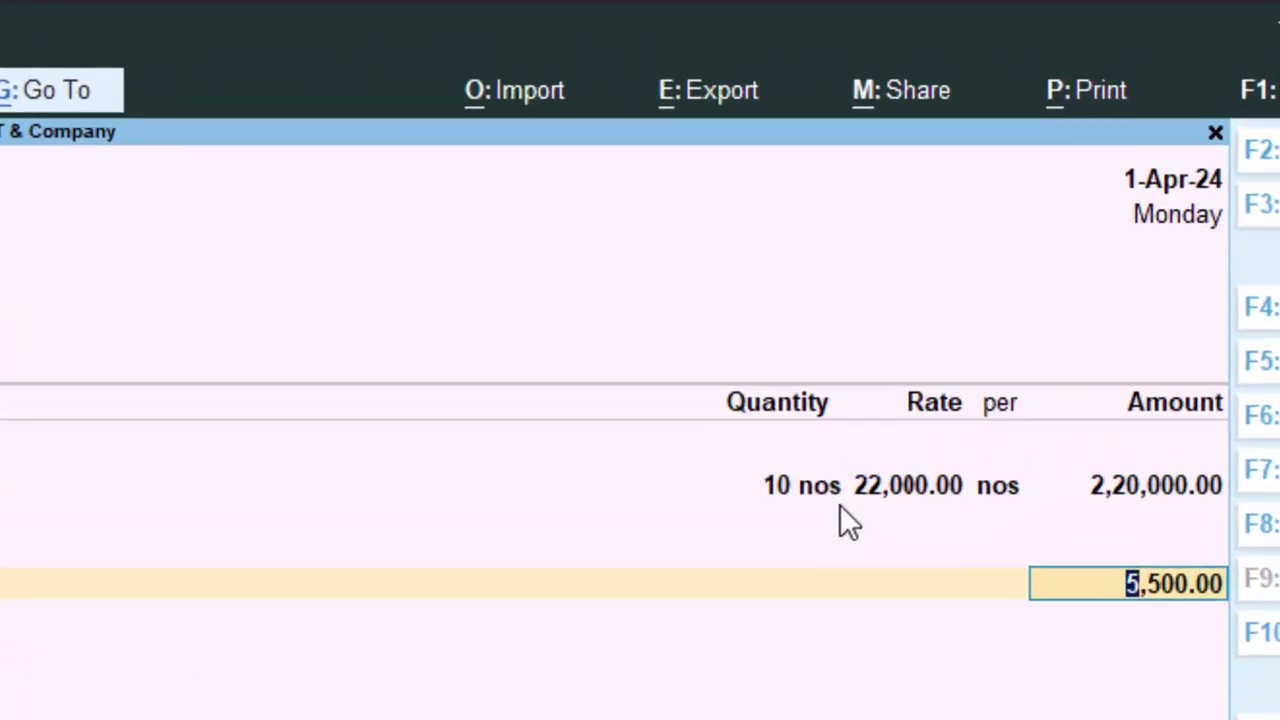
pyautogui.press('Return')
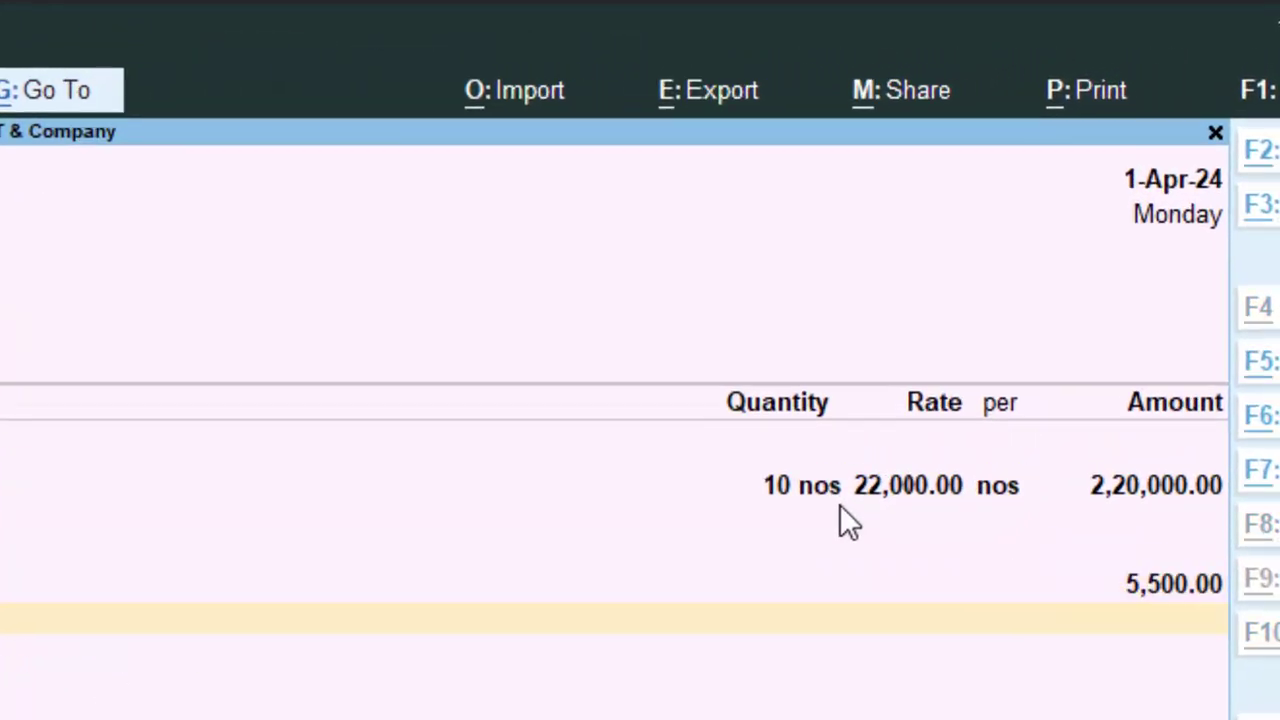
pyautogui.hotkey('alt', 'c')
# Create ledger Sgst under Duties & Taxes: GST, tax type SGST/UTGST, Normal Rounding, limit 0
pyautogui.write('S')
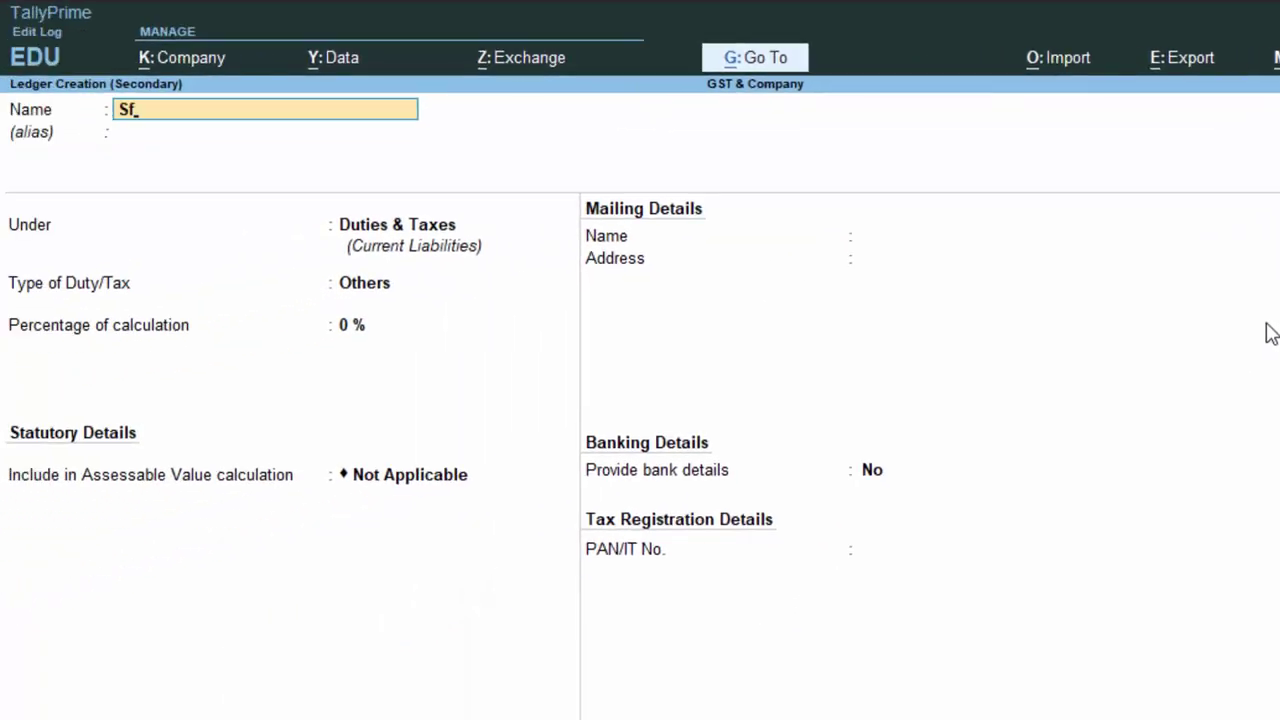
pyautogui.write('g')
pyautogui.write('st')
pyautogui.press('Return')
pyautogui.press('Return')
pyautogui.press('Return')
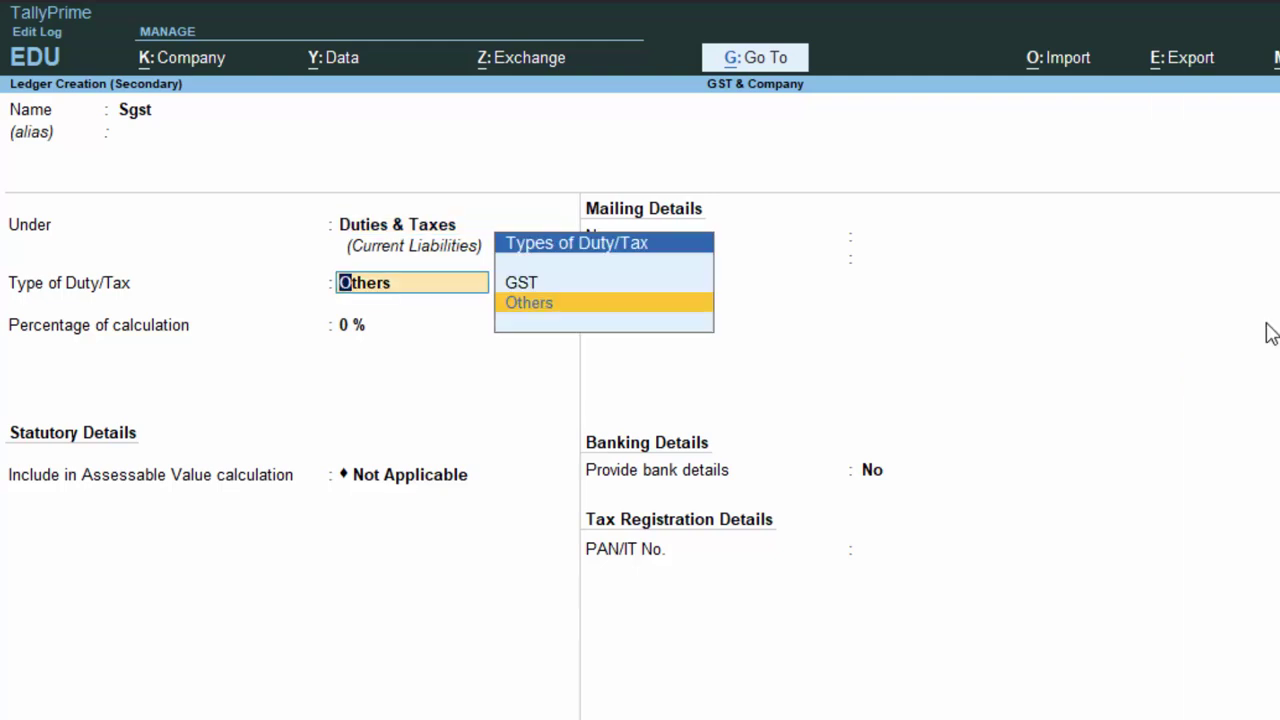
pyautogui.press('Up')
pyautogui.press('Return')
pyautogui.press('Down')
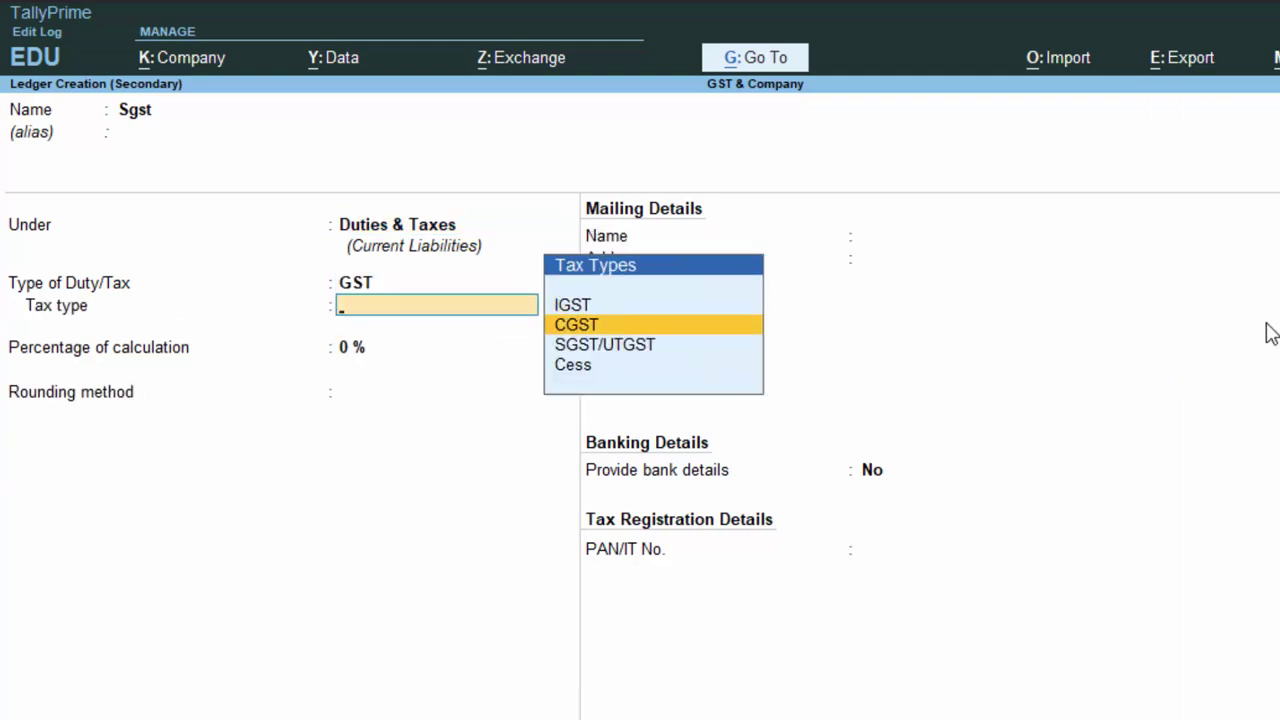
pyautogui.press('Down')
pyautogui.press('Down')
pyautogui.press('Up')
pyautogui.press('Up')
pyautogui.press('Down')
pyautogui.press('Return')
pyautogui.press('Return')
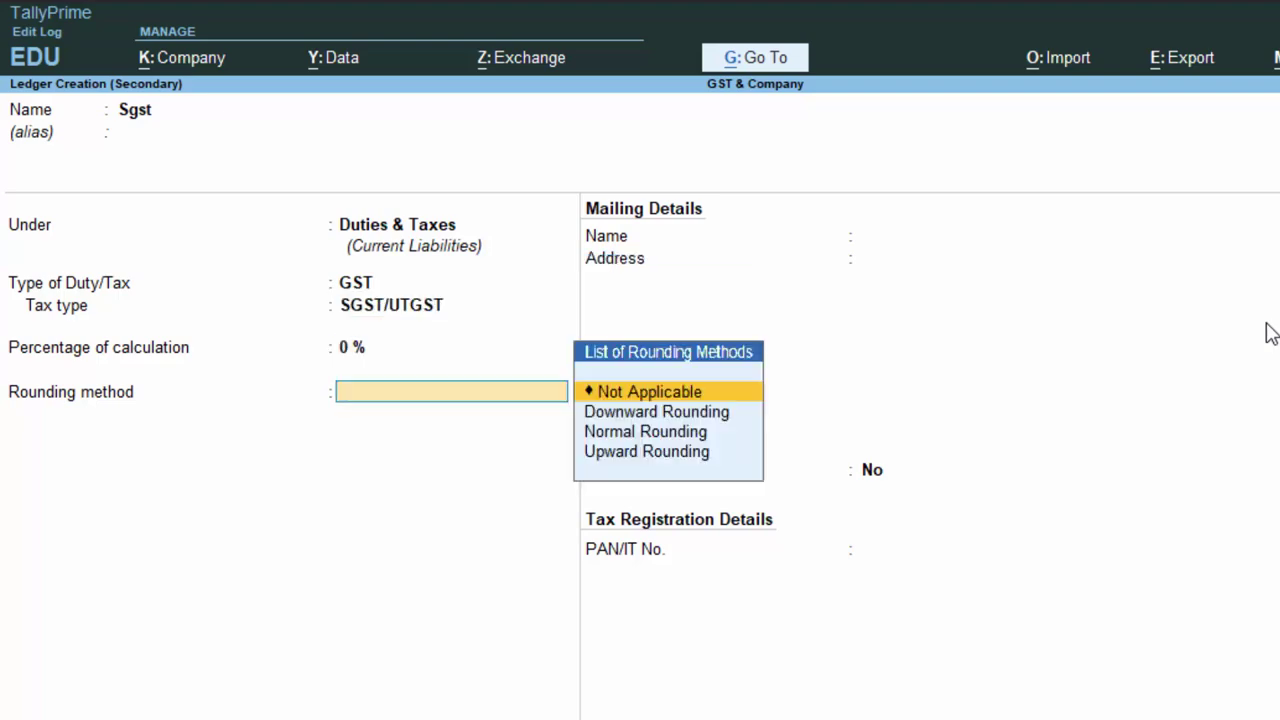
pyautogui.press('Down')
pyautogui.press('Down')
pyautogui.press('Return')
pyautogui.hotkey('ctrl', 'a')
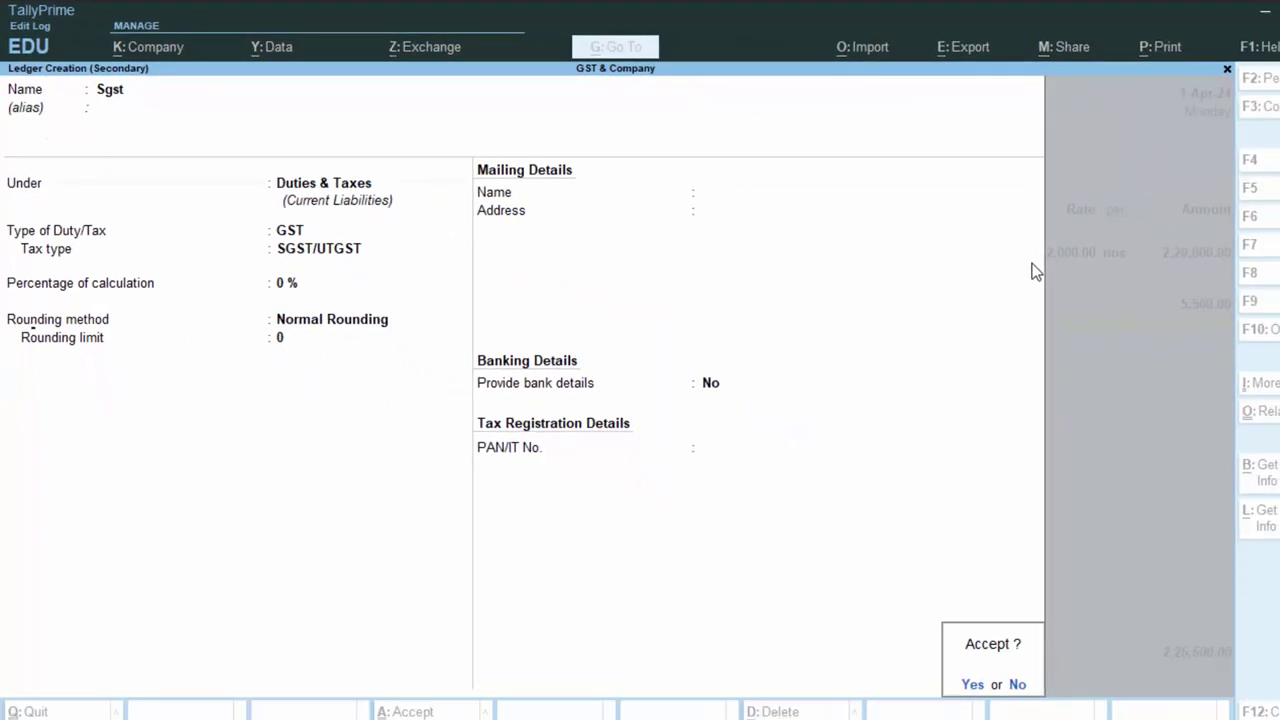
pyautogui.press('Return')
# Save the Sgst ledger and the 2,31,000.00 voucher, then date voucher 2 as 1-May-24
pyautogui.press('Return')
pyautogui.press('Return')
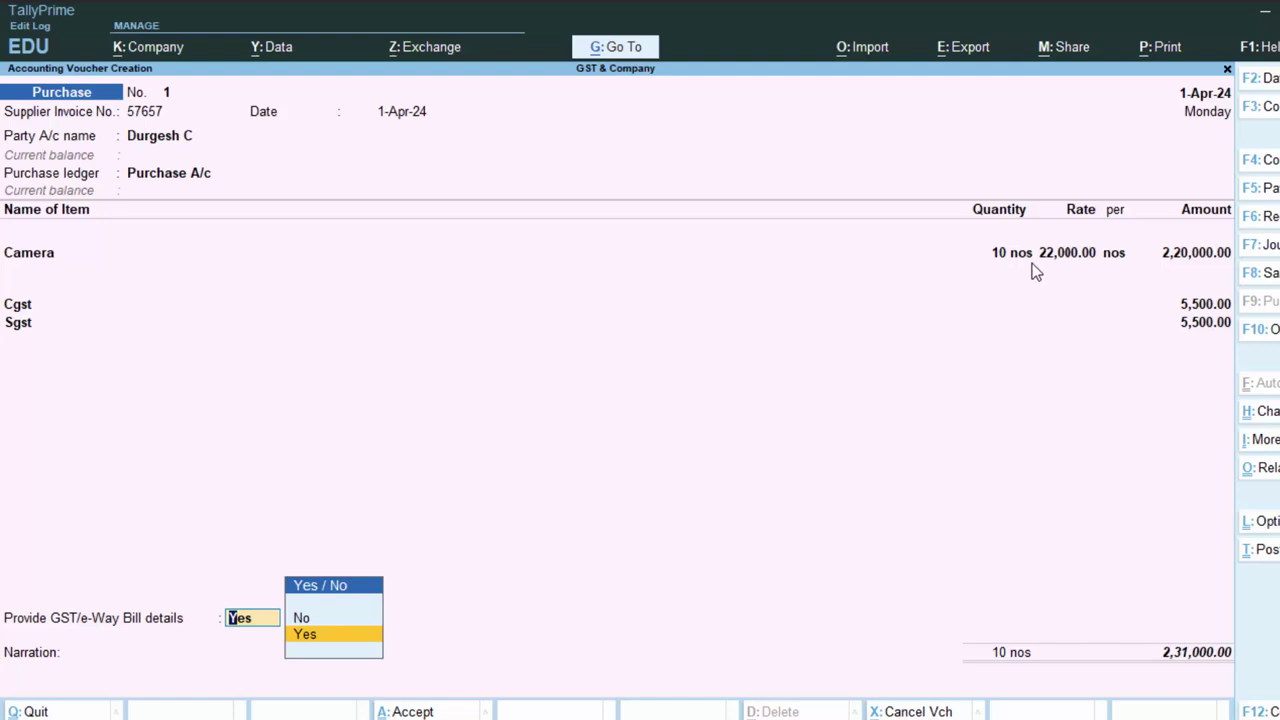
pyautogui.press('Up')
pyautogui.press('Return')
pyautogui.press('Return')
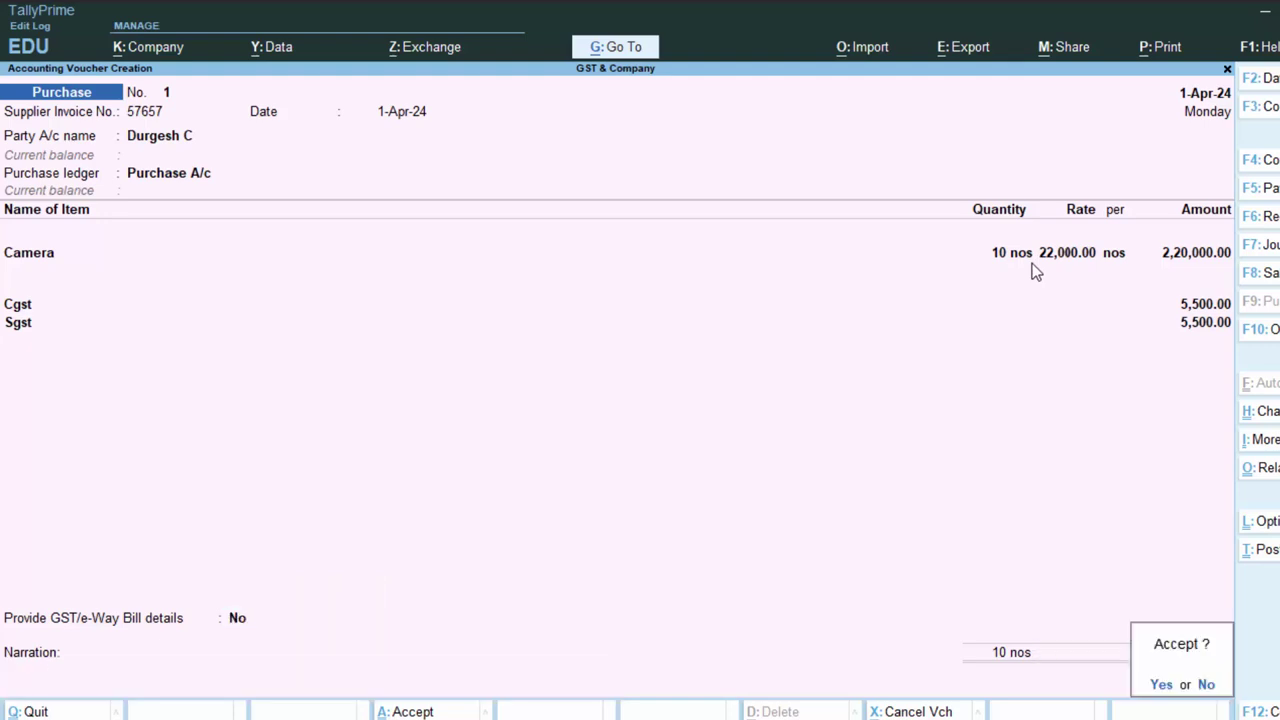
pyautogui.press('Return')
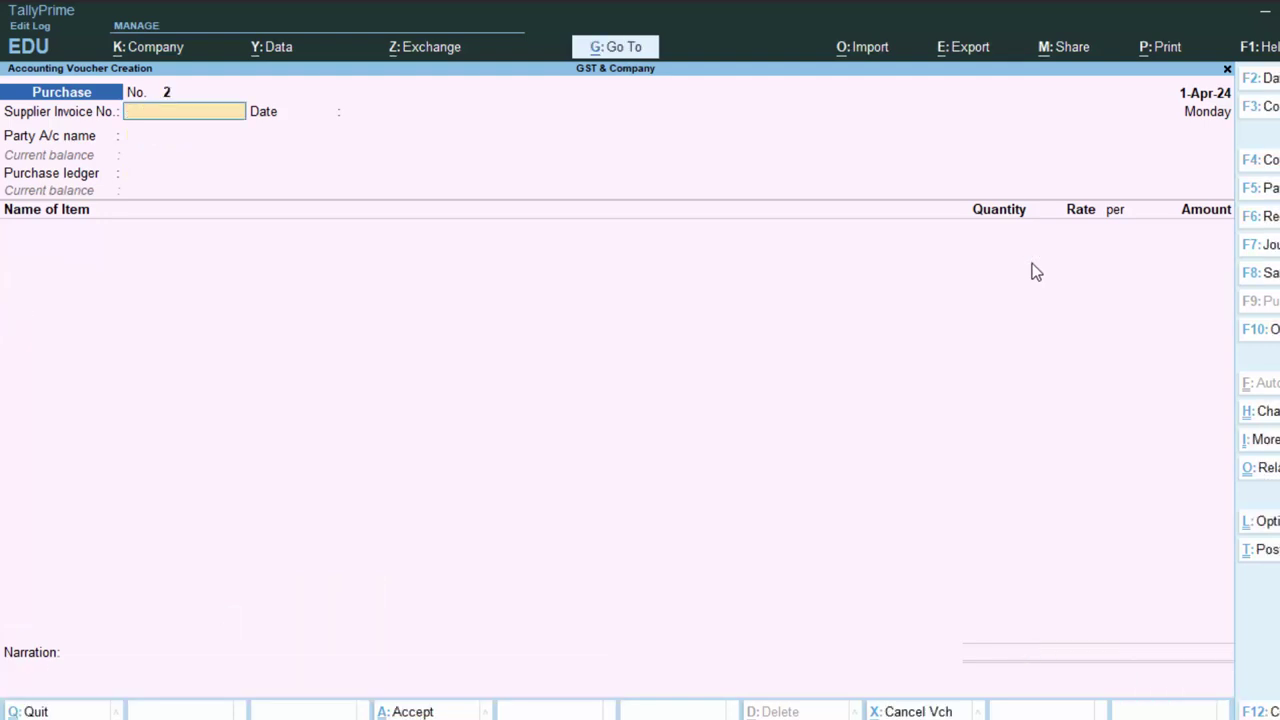
pyautogui.press('F2')
pyautogui.write('1')
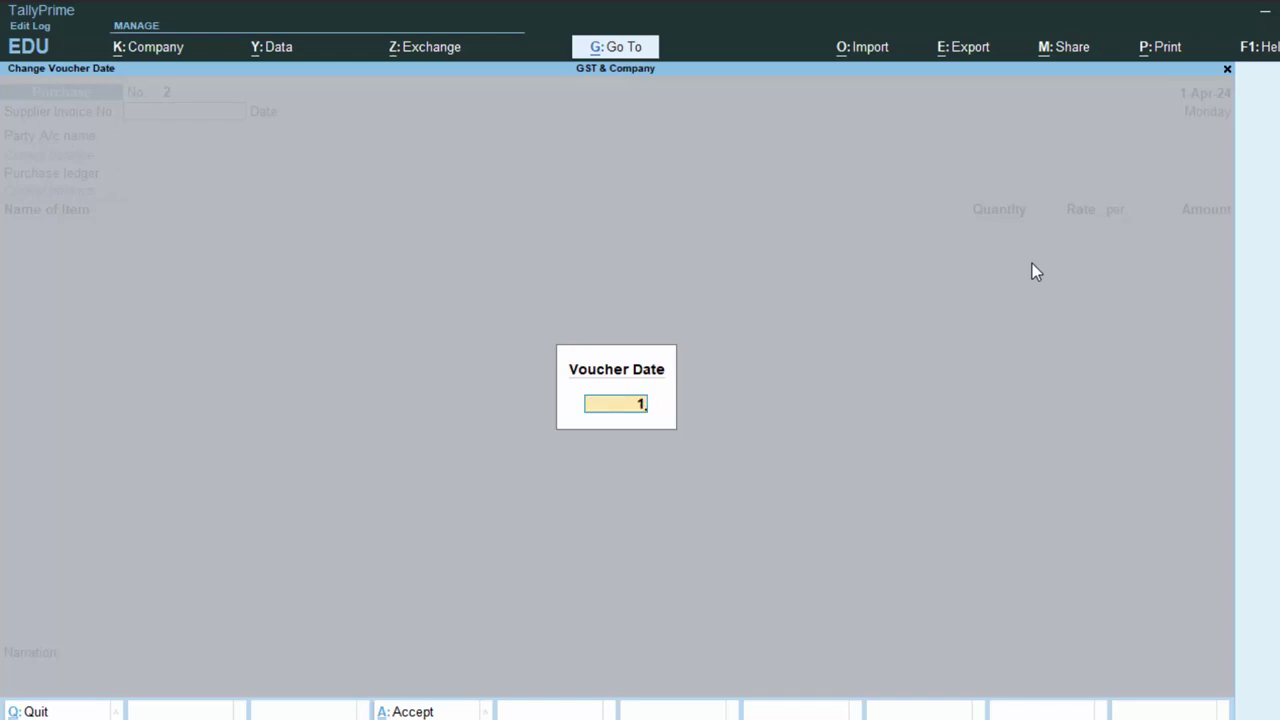
pyautogui.write('-5-2')
pyautogui.write('4')
pyautogui.press('Return')
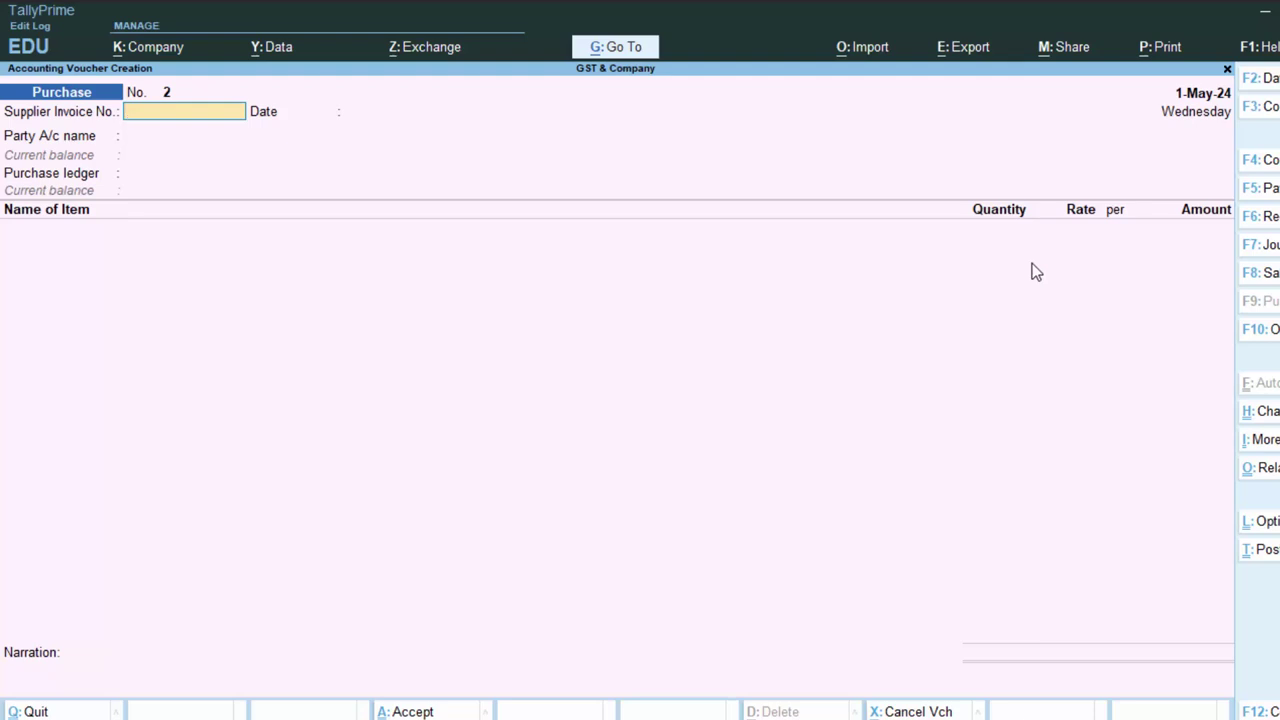
# Enter supplier invoice 7576 and start a new party ledger named Yuvraj Groups
pyautogui.write('757')
pyautogui.write('6')
pyautogui.press('Return')
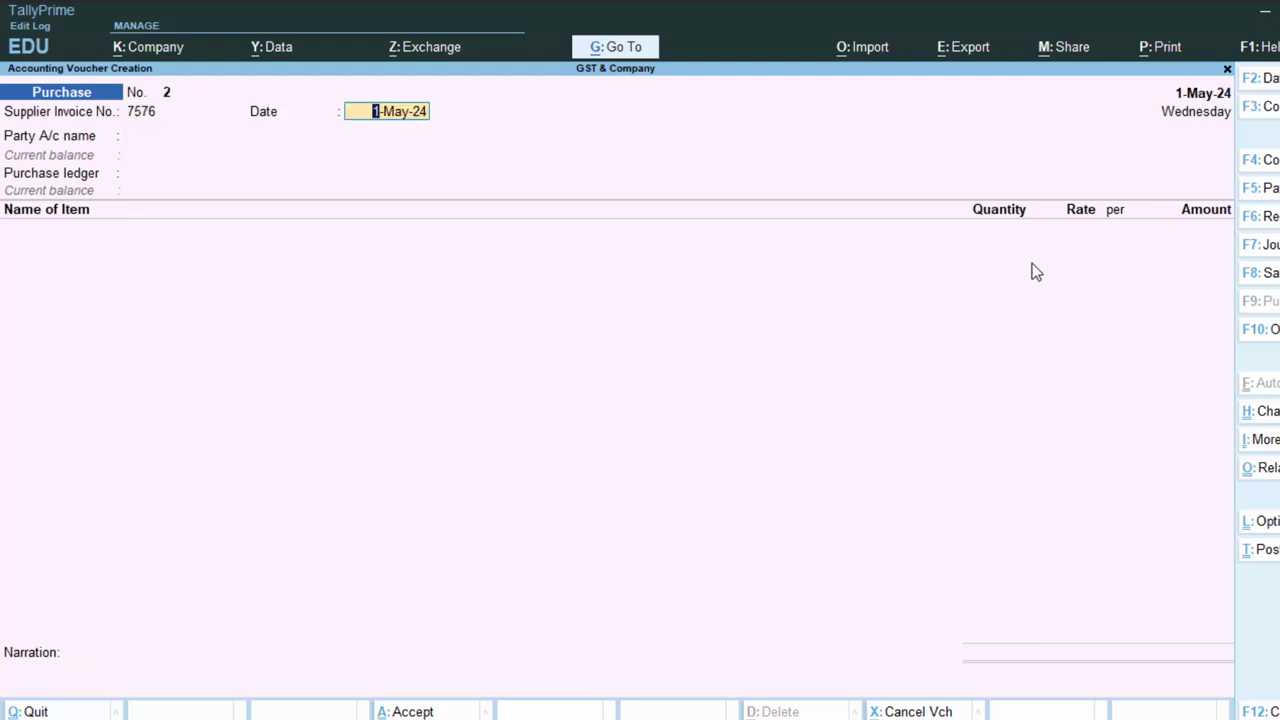
pyautogui.press('Return')
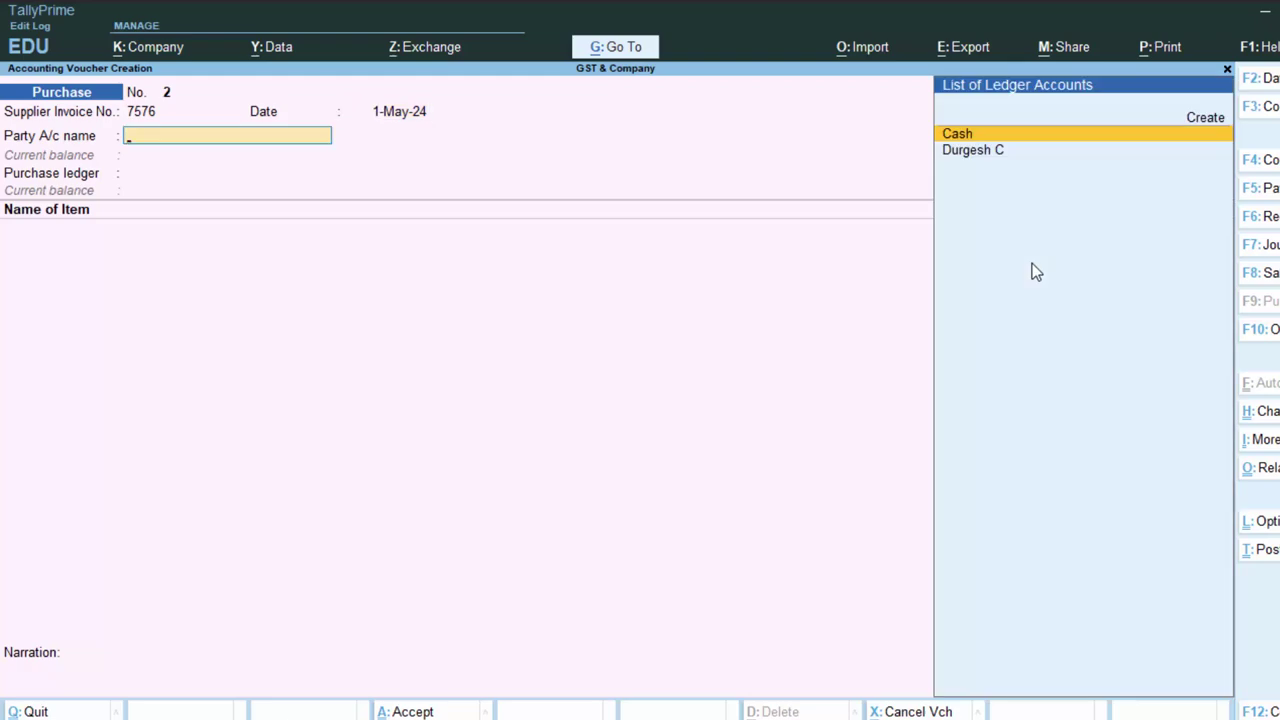
pyautogui.hotkey('alt', 'c')
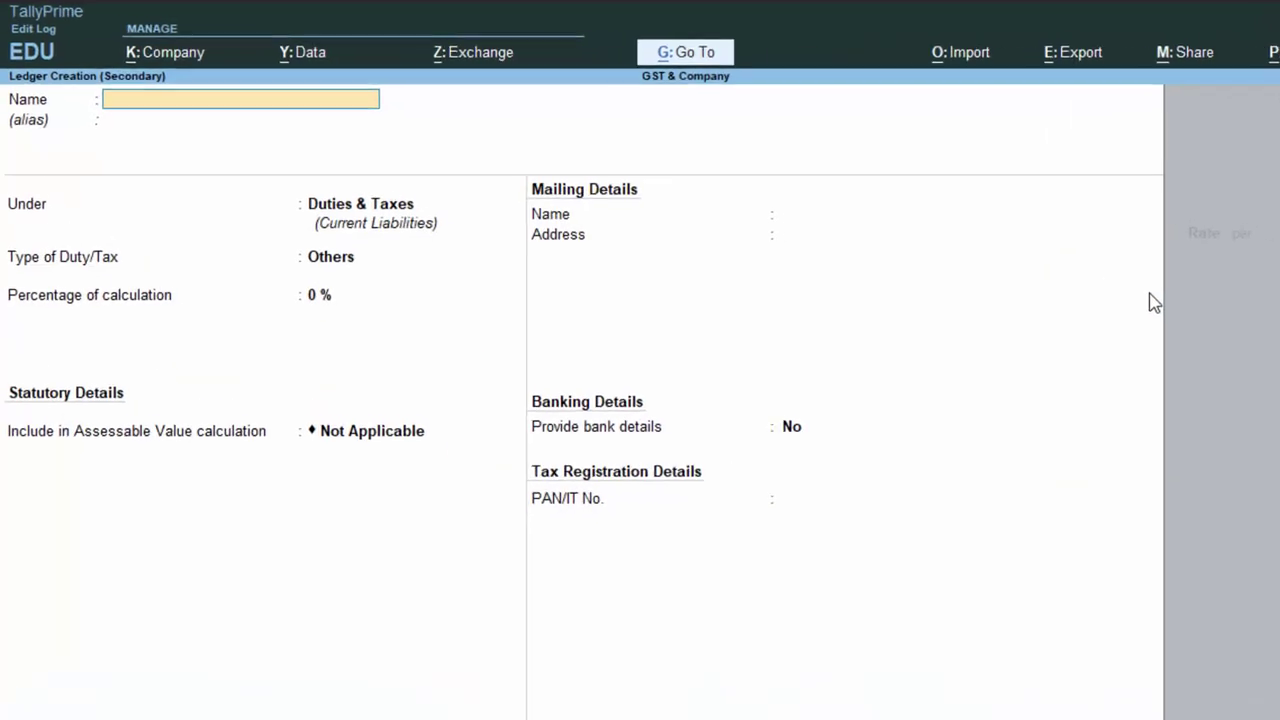
pyautogui.write('Yuv')
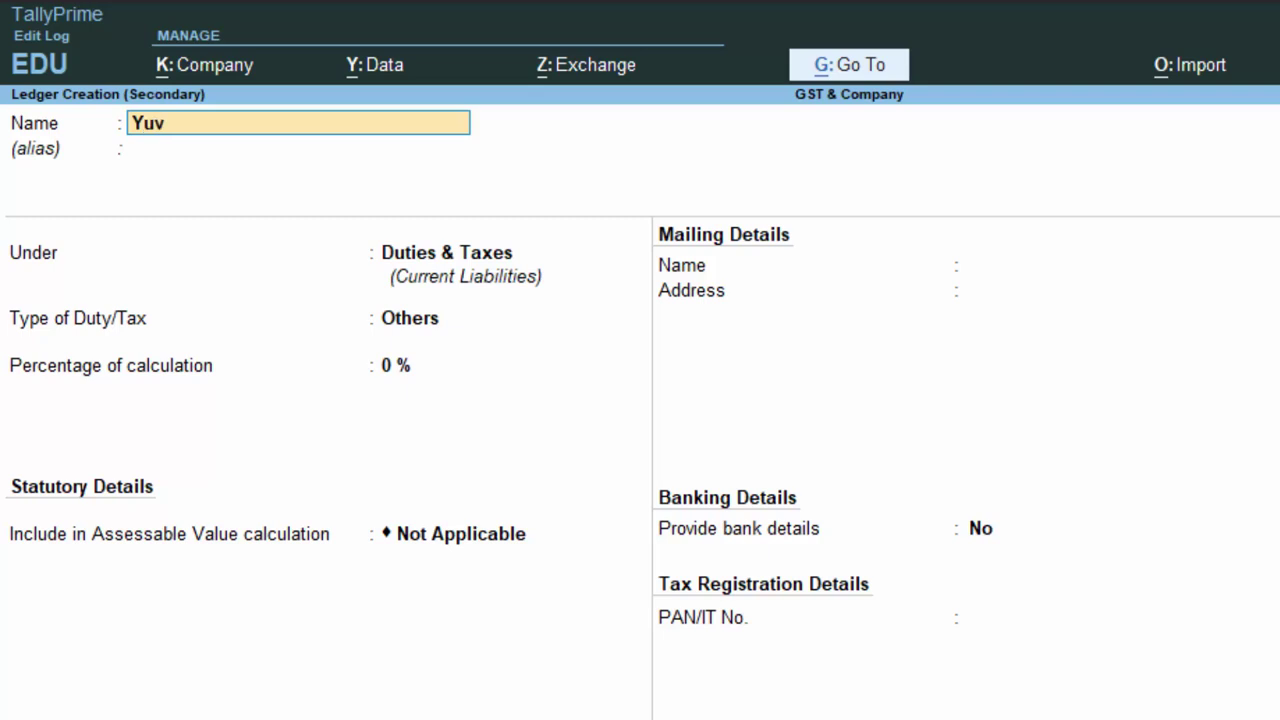
pyautogui.write('raj ')
pyautogui.write('Group')
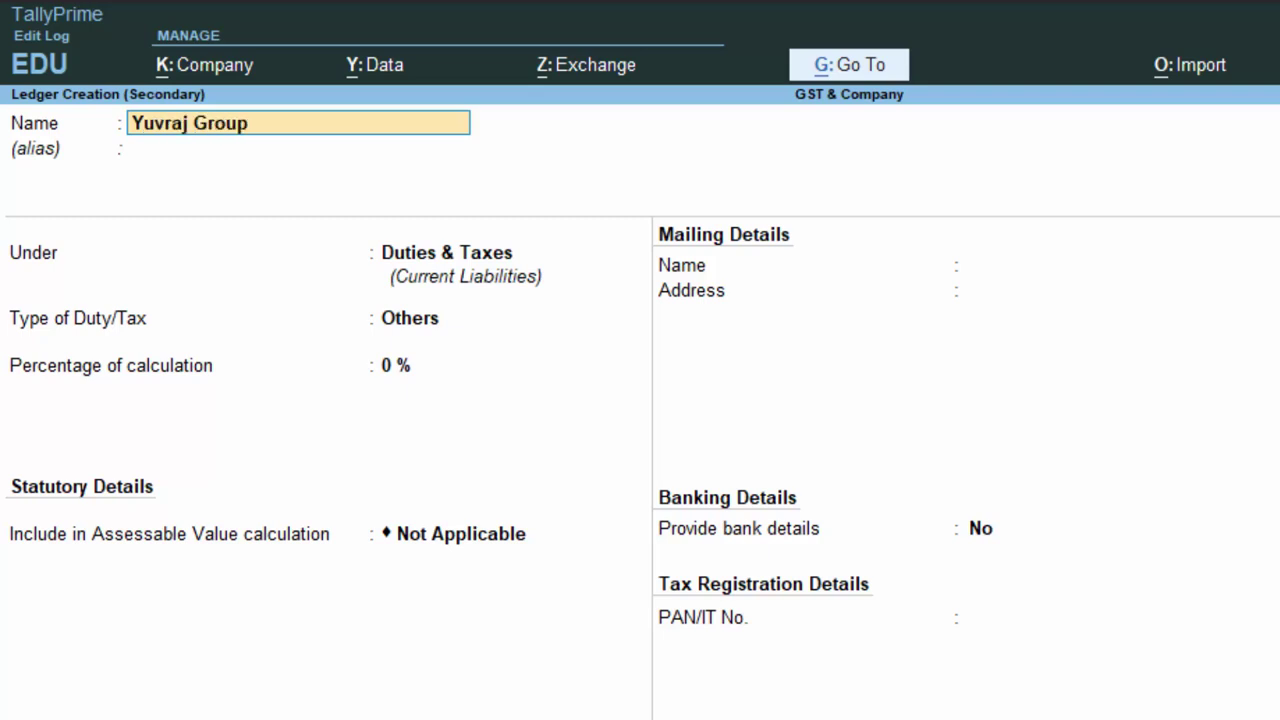
pyautogui.write('s')
pyautogui.press('Return')
pyautogui.press('Return')
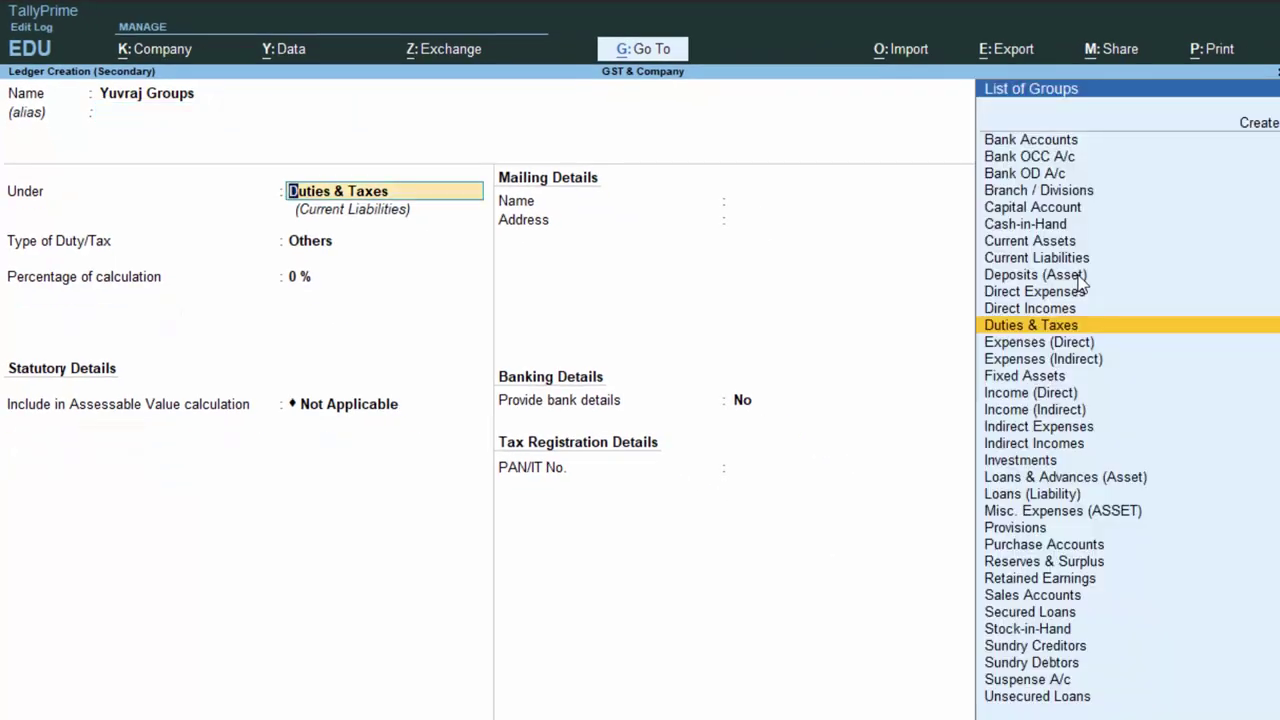
# Put the ledger under Sundry Creditors with state Punjab and country India
pyautogui.write('S')
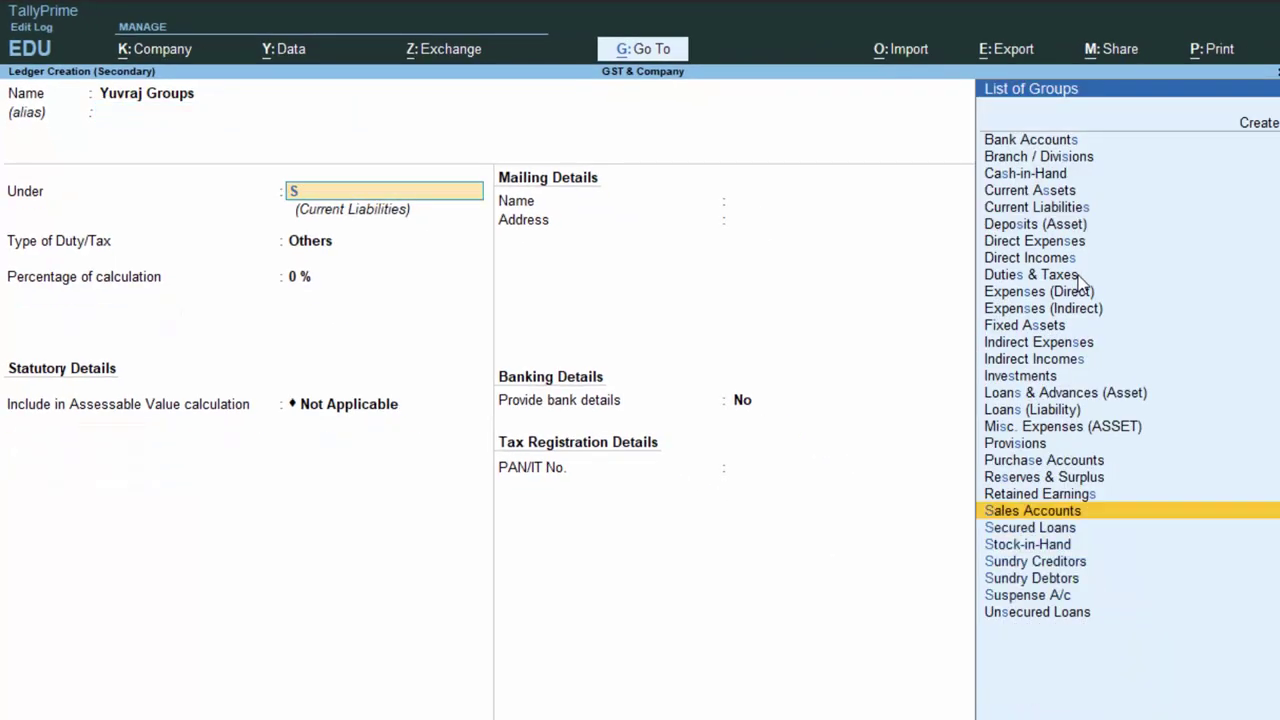
pyautogui.press('Down')
pyautogui.press('Down')
pyautogui.press('Down')
pyautogui.press('Return')
pyautogui.press('Return')
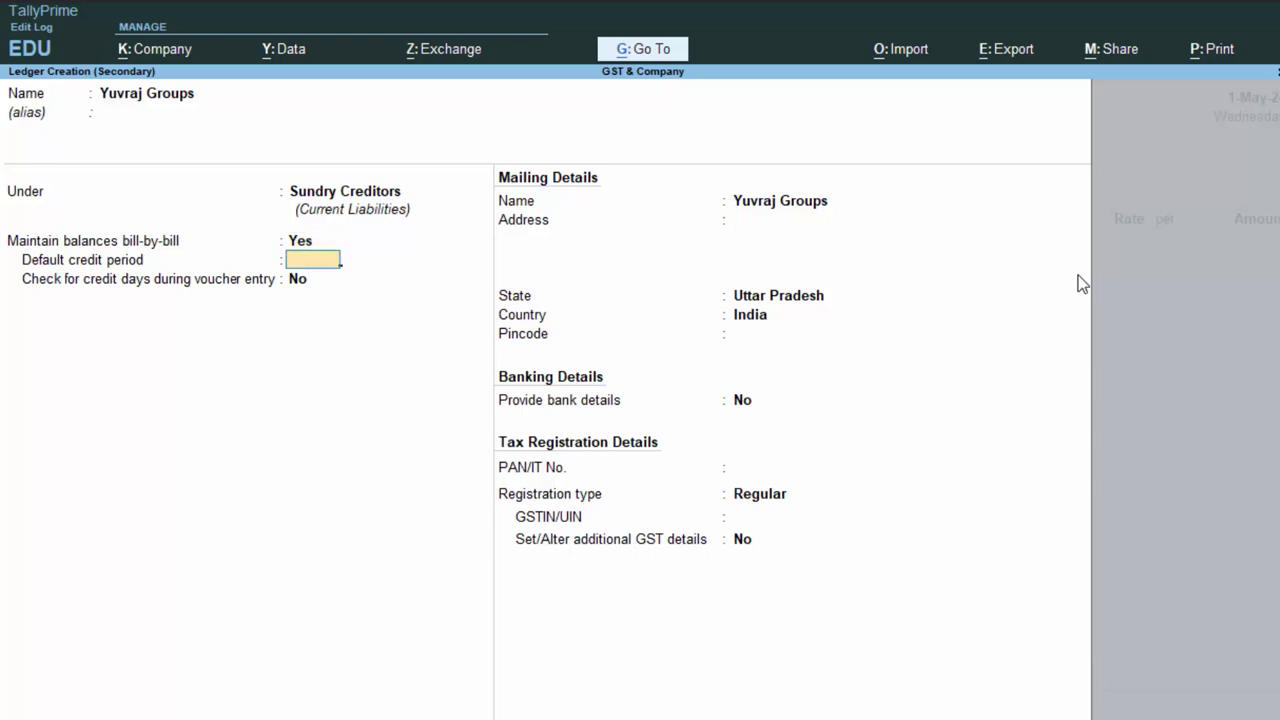
pyautogui.press('Return')
pyautogui.press('Return')
pyautogui.press('Return')
pyautogui.press('Return')
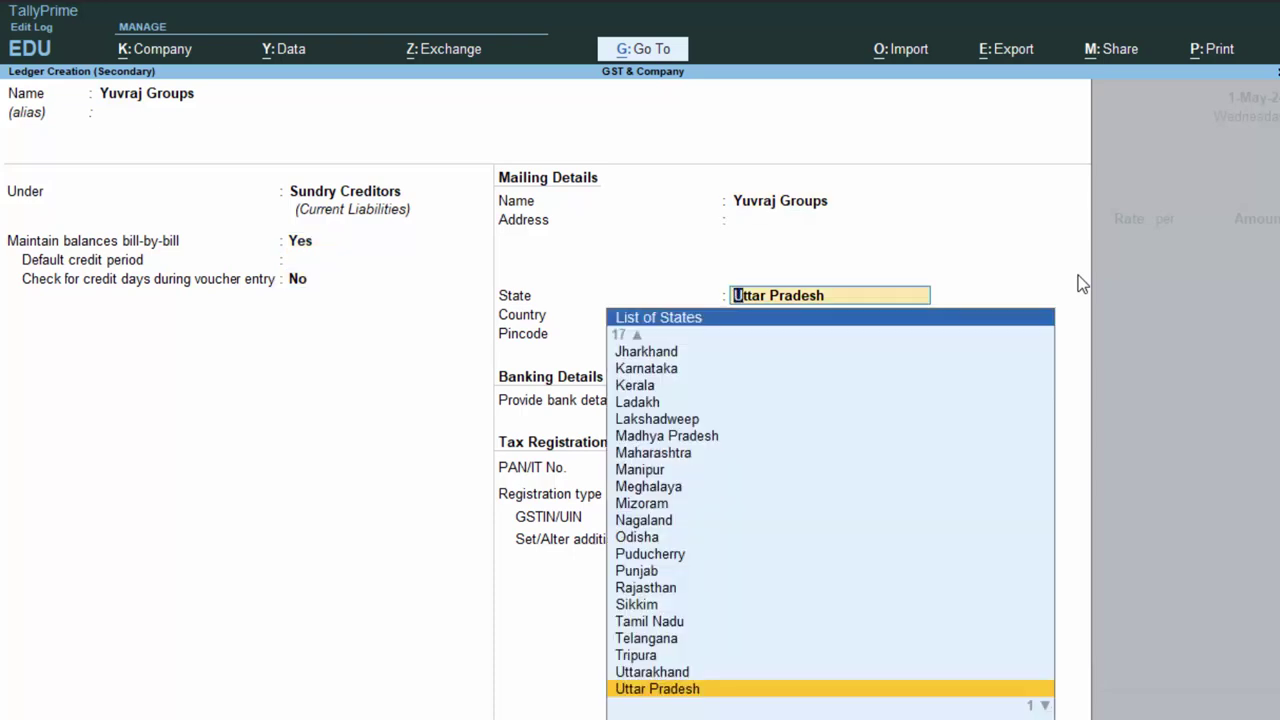
pyautogui.press('Up')
pyautogui.press('Up')
pyautogui.press('Up')
pyautogui.press('Up')
pyautogui.press('Up')
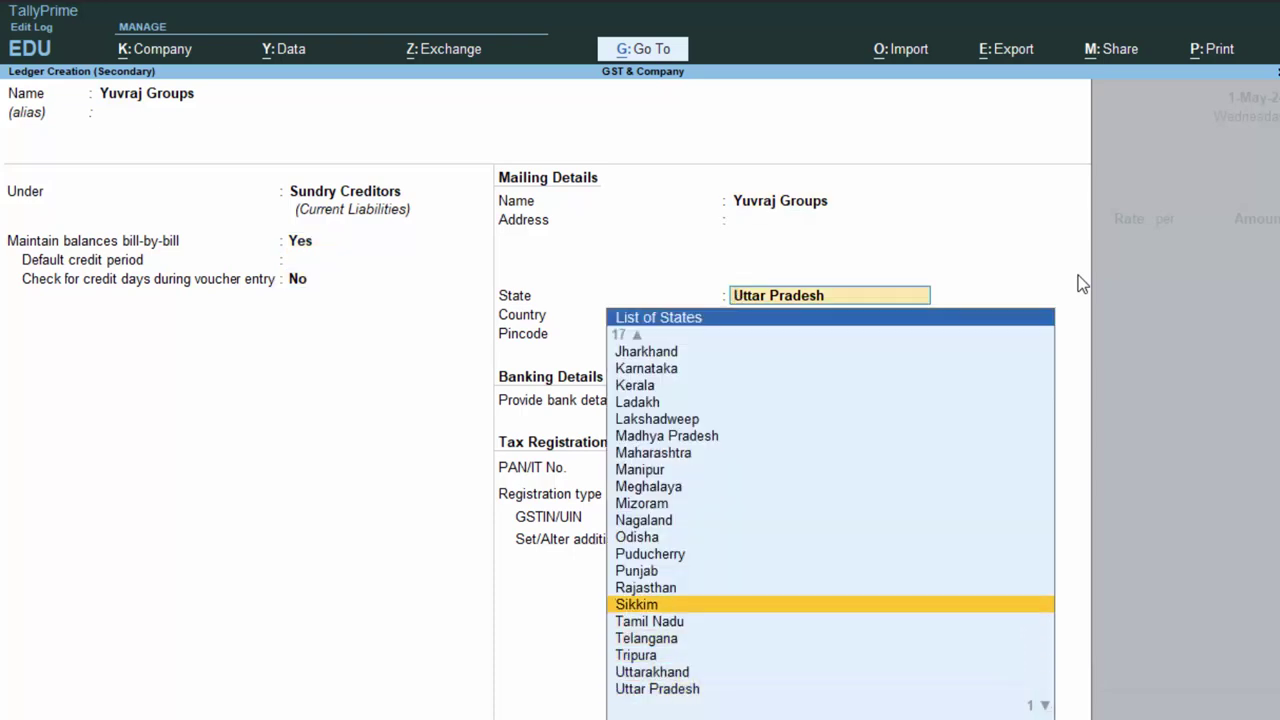
pyautogui.press('Up')
pyautogui.press('Up')
pyautogui.press('Return')
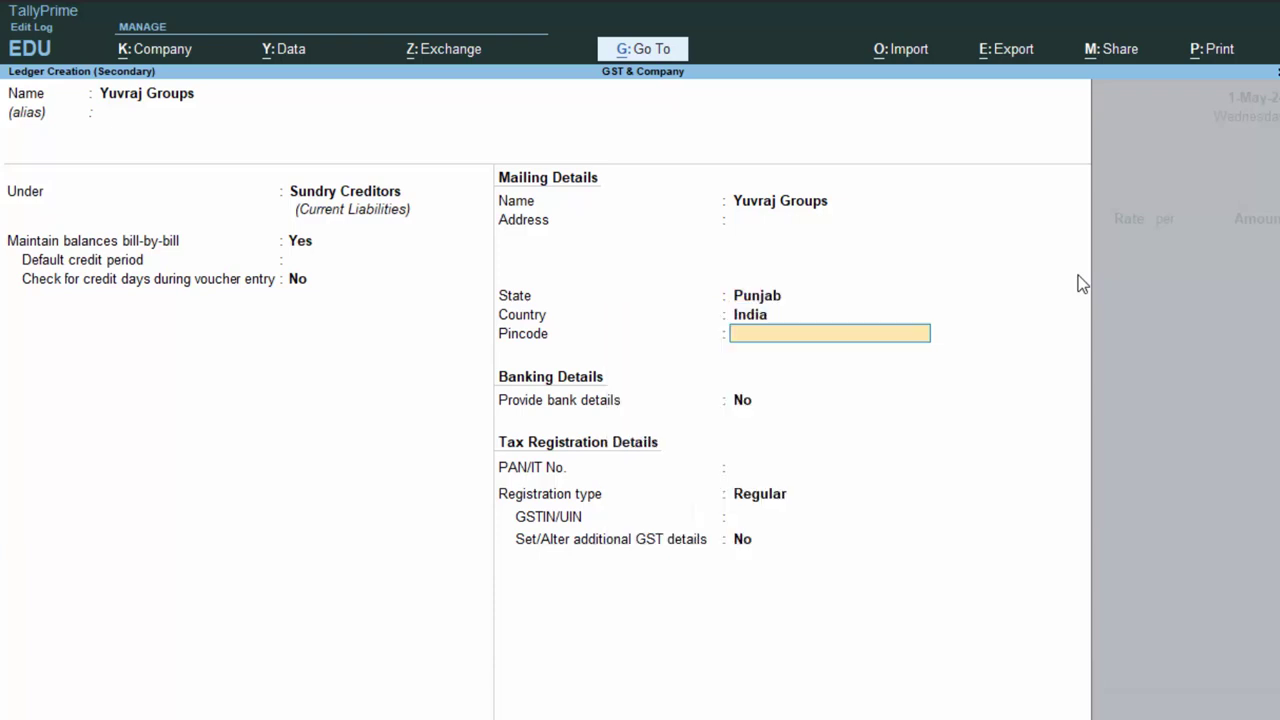
pyautogui.press('Return')
pyautogui.press('Return')
pyautogui.press('Return')
pyautogui.press('Return')
pyautogui.press('Return')
pyautogui.press('Return')
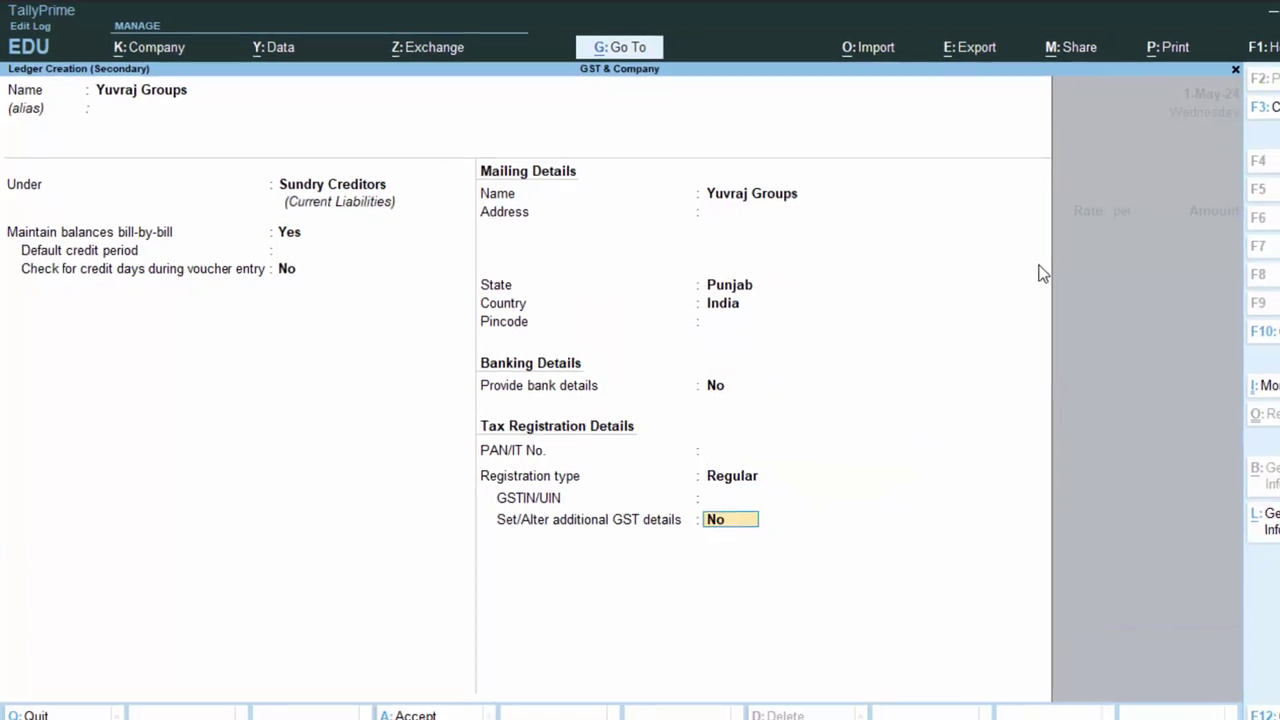
pyautogui.press('Return')
# Save Yuvraj Groups, then enter Camera, 6 nos at 22,000.00 (1,32,000.00), against Purchase A/c
pyautogui.press('Return')
pyautogui.press('Return')
pyautogui.press('Return')
pyautogui.press('Return')
pyautogui.press('Return')
pyautogui.press('Return')
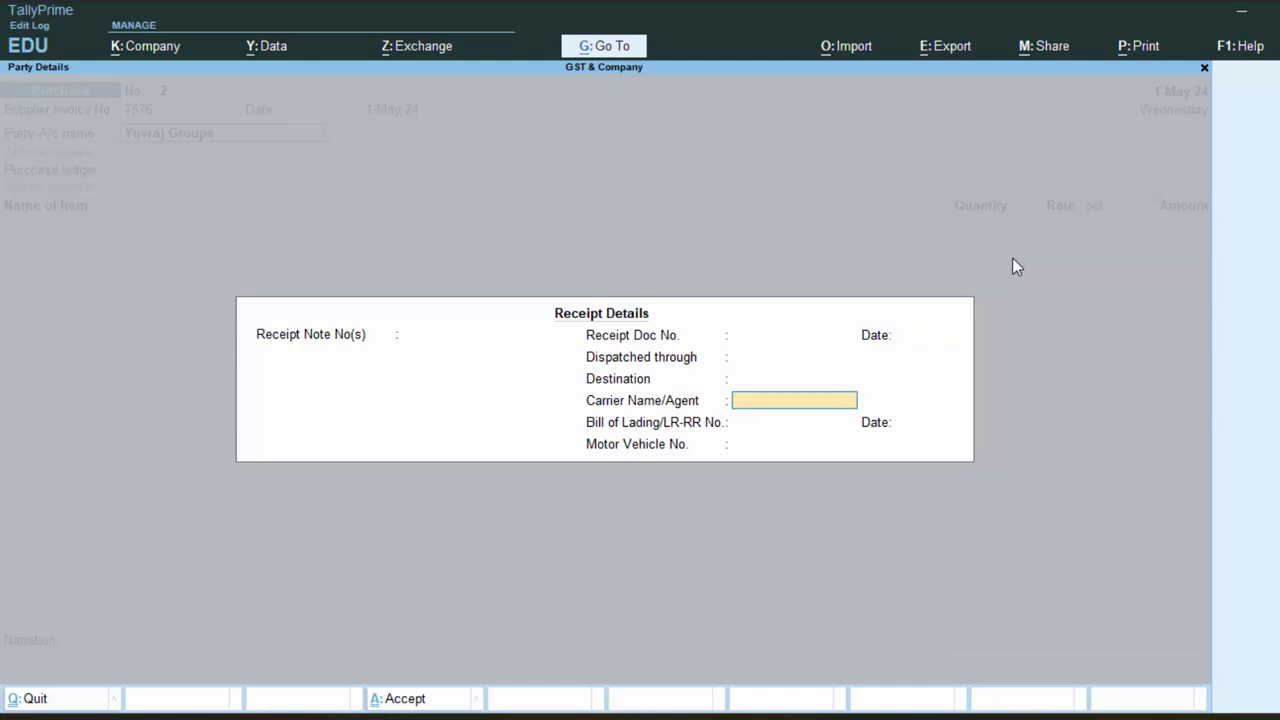
pyautogui.press('Return')
pyautogui.press('Return')
pyautogui.press('Return')
pyautogui.press('Return')
pyautogui.press('Return')
pyautogui.press('Return')
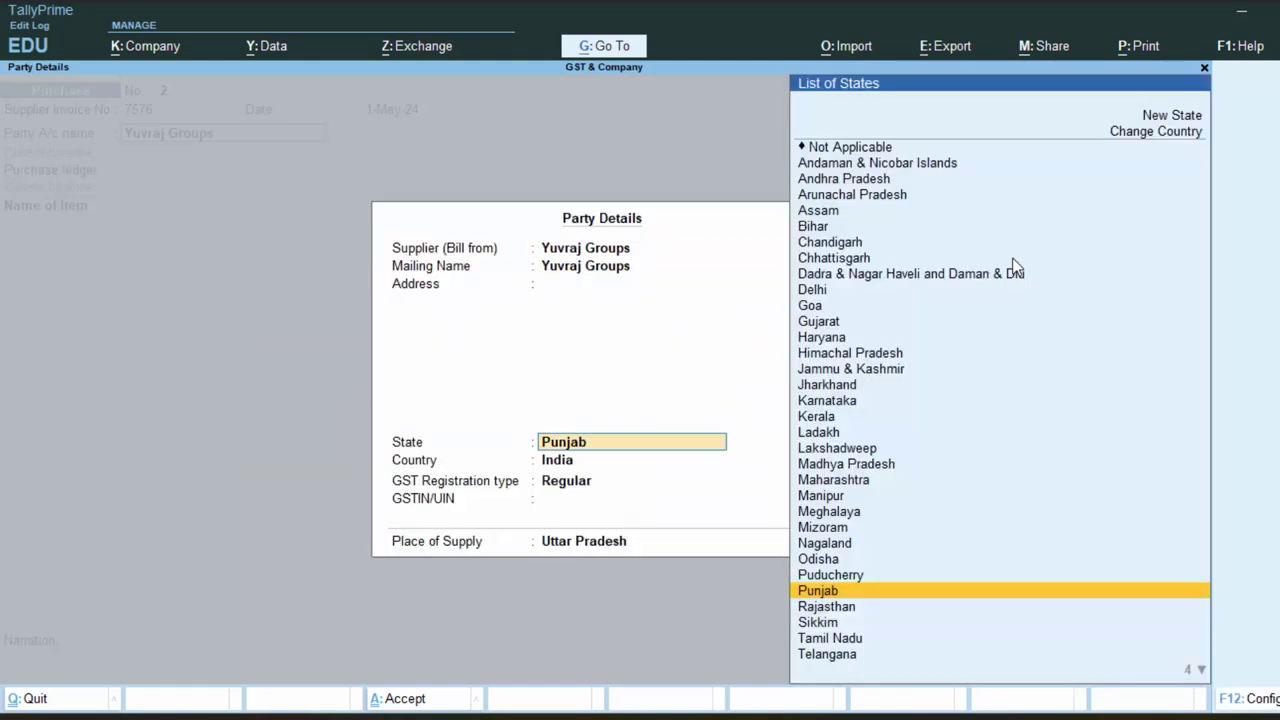
pyautogui.press('Return')
pyautogui.press('Return')
pyautogui.press('Return')
pyautogui.press('Return')
pyautogui.press('Return')
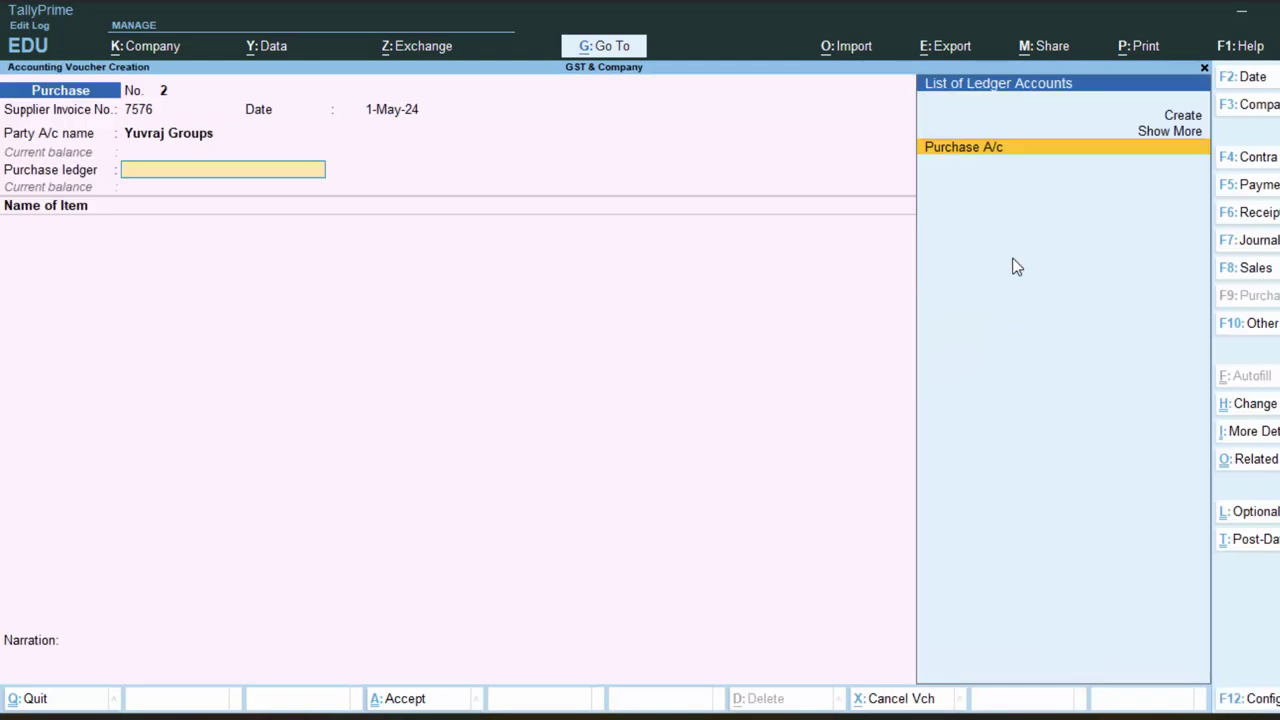
pyautogui.press('Return')
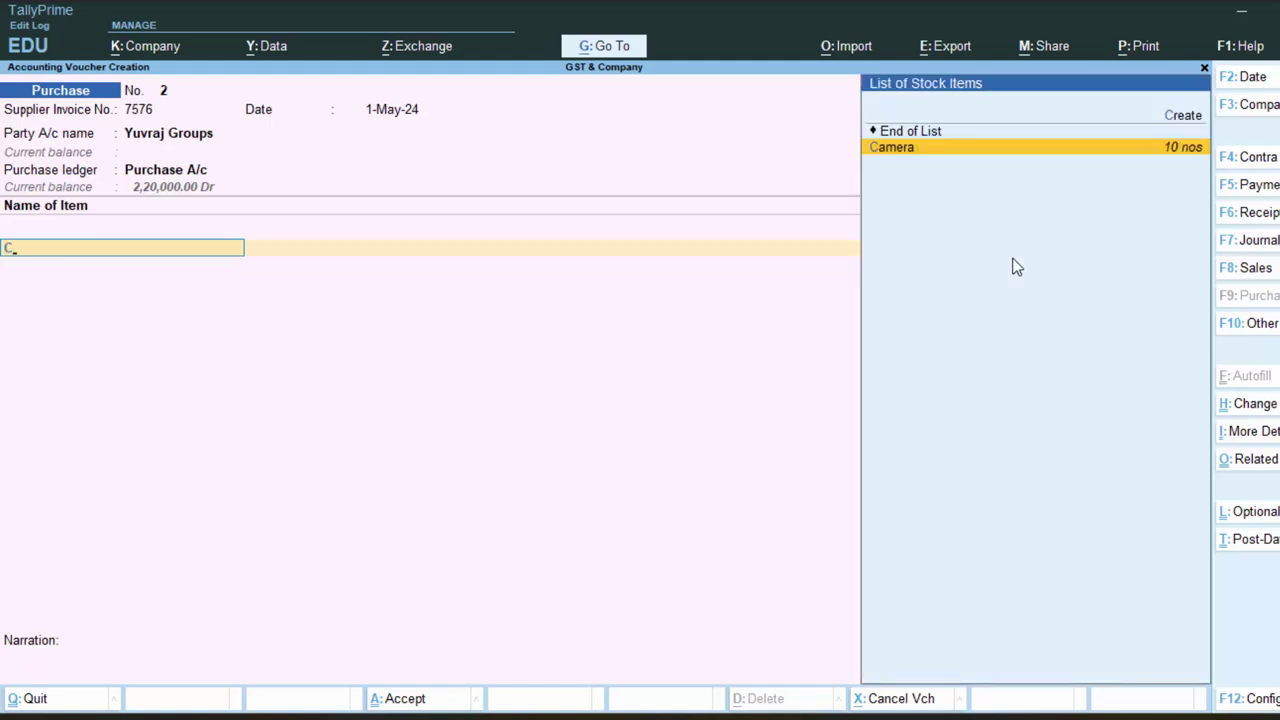
pyautogui.write('C')
pyautogui.press('Return')
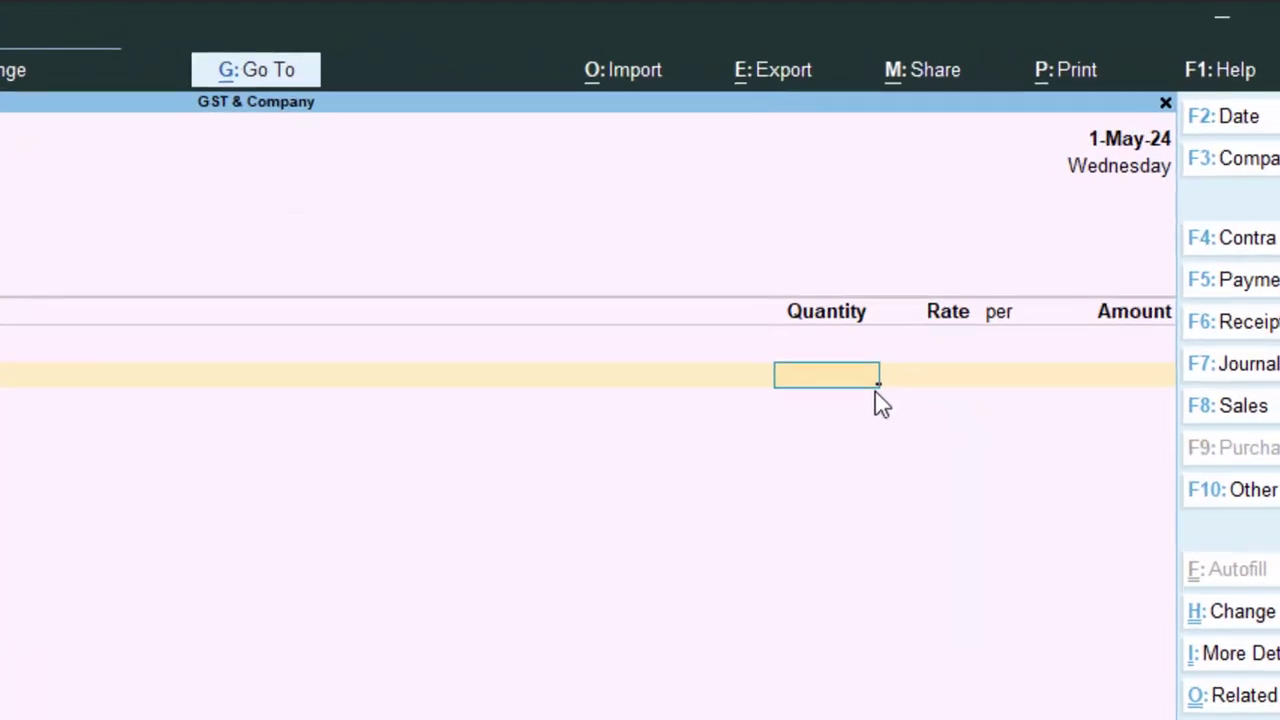
pyautogui.press('ctrl')
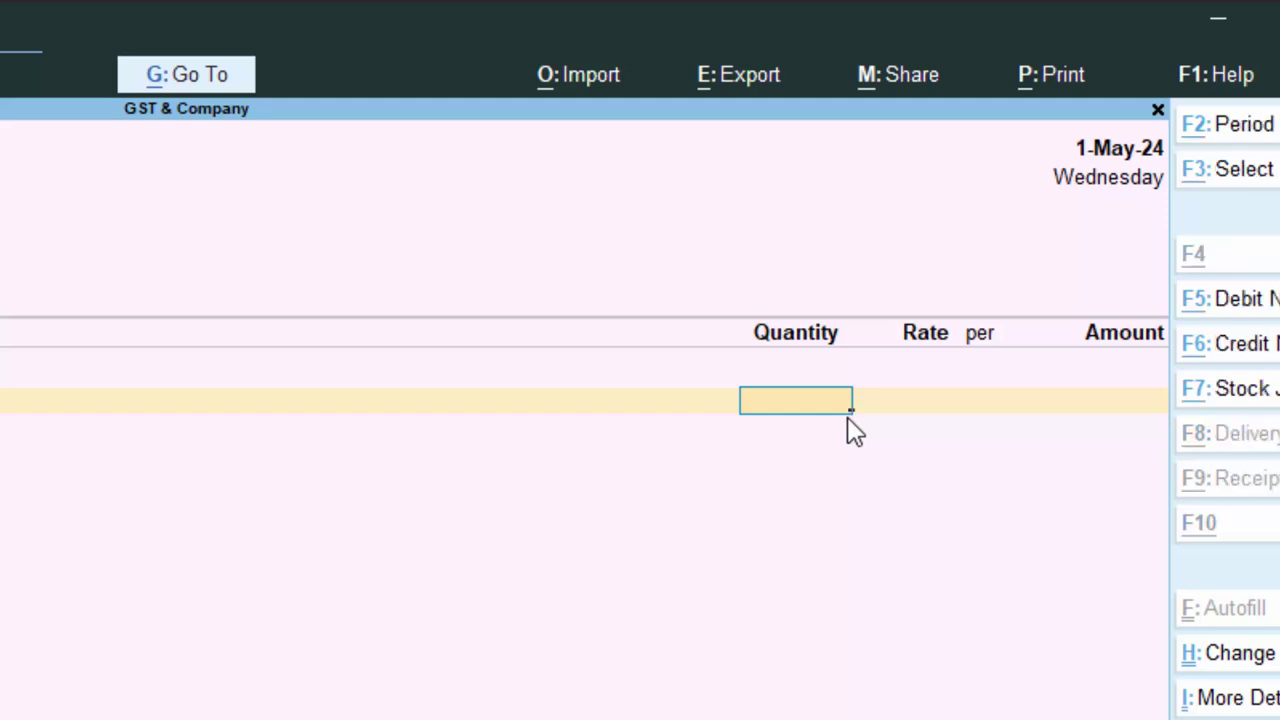
pyautogui.hotkey('ctrl', 'i')
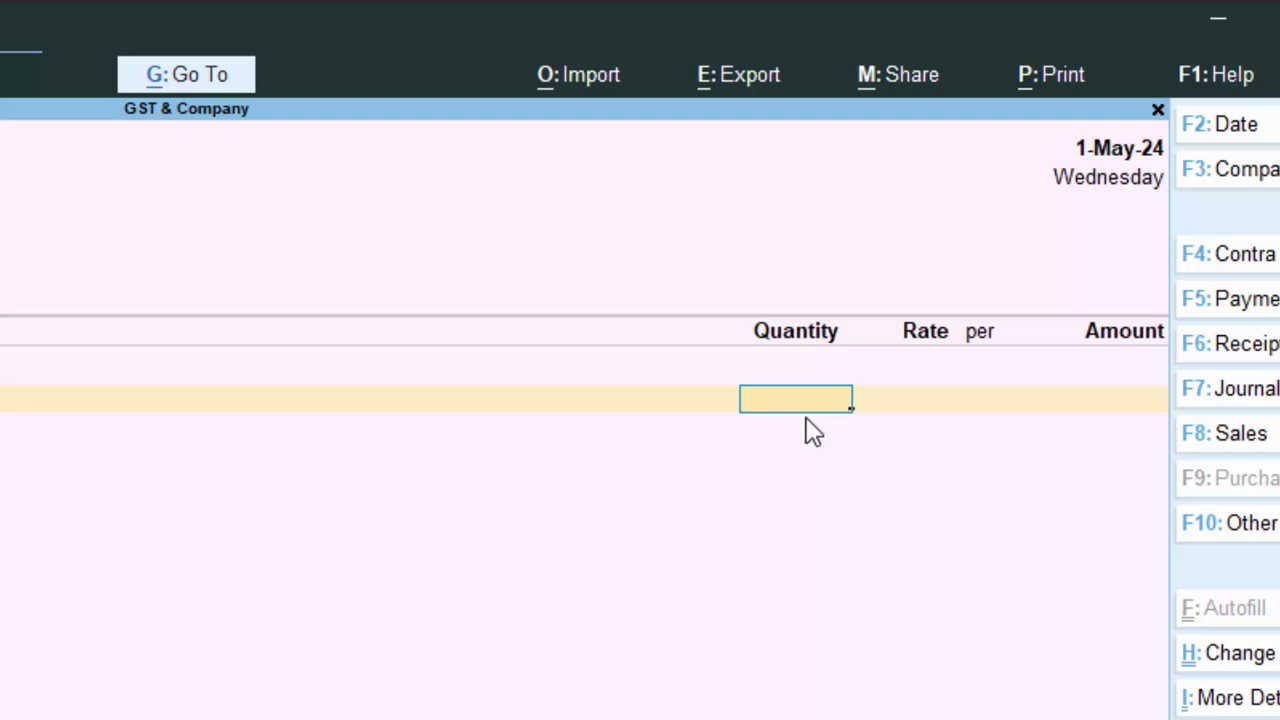
pyautogui.write('6')
pyautogui.press('Return')
pyautogui.write('2')
pyautogui.write('2,000')
pyautogui.press('Return')
pyautogui.press('Return')
pyautogui.press('Return')
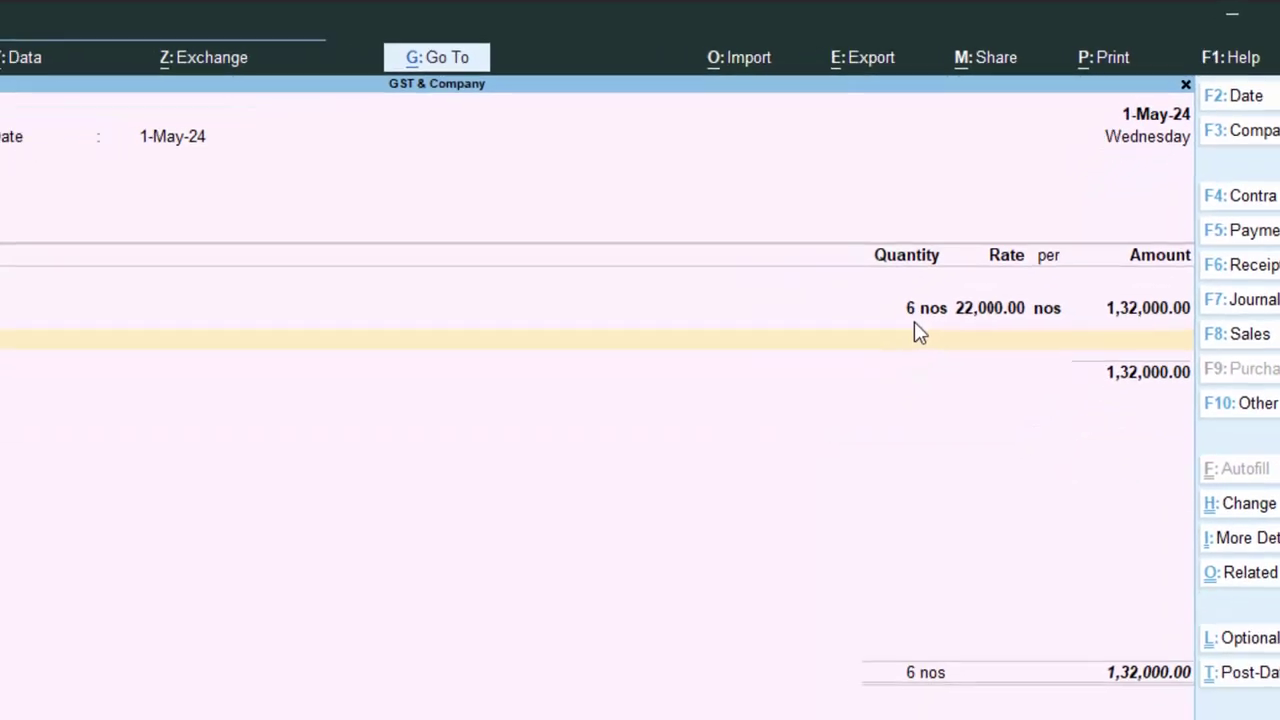
pyautogui.write('Cgst')
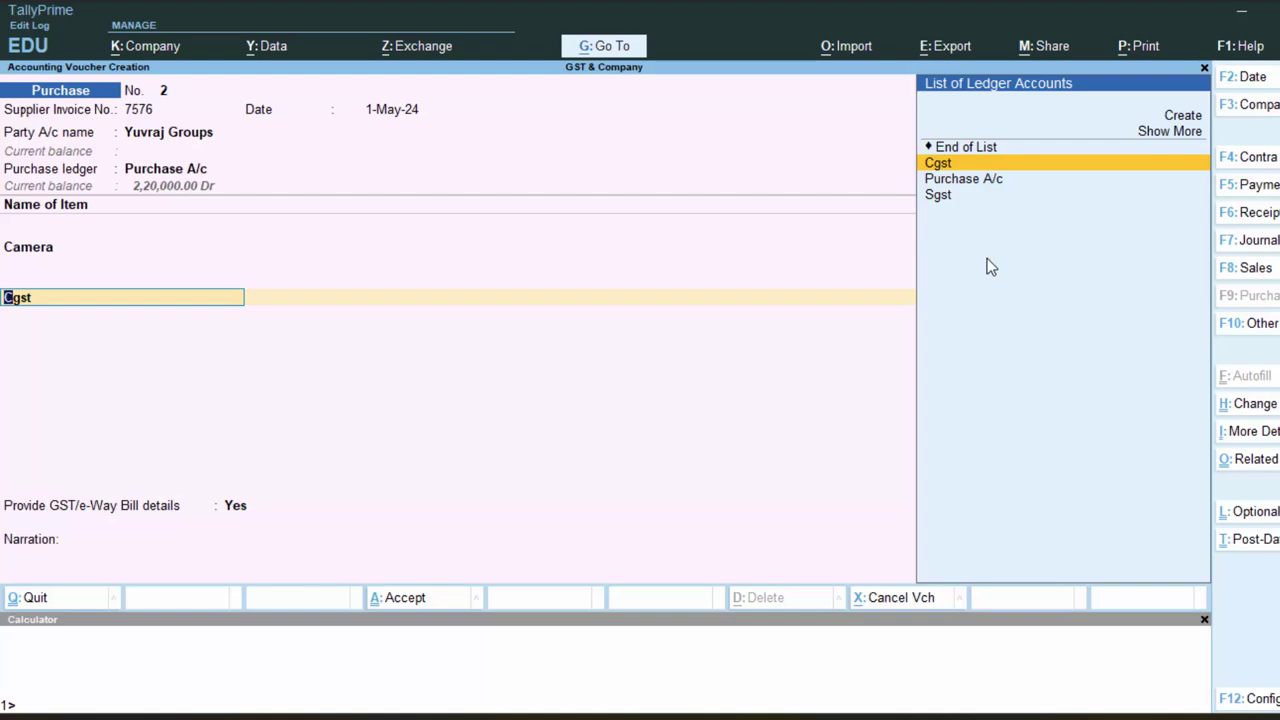
# Create a new tax ledger named Igst under Duties & Taxes
pyautogui.press('alt')
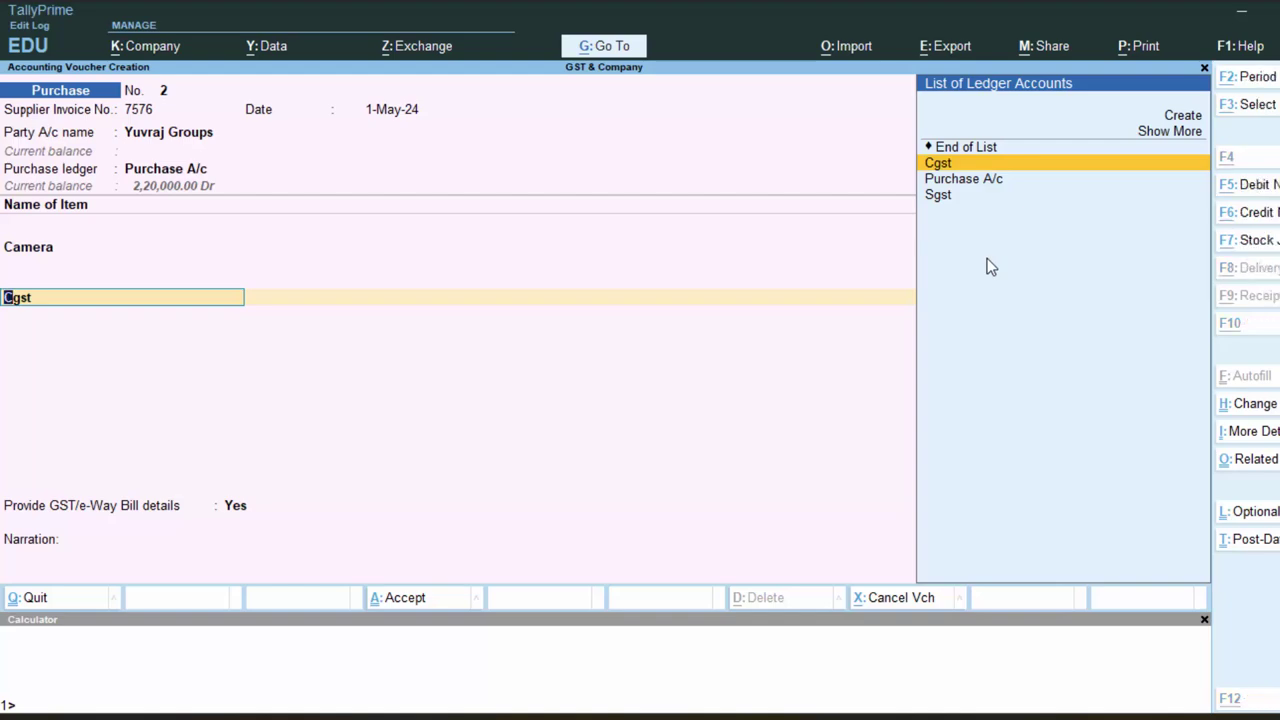
pyautogui.hotkey('alt', 'c')
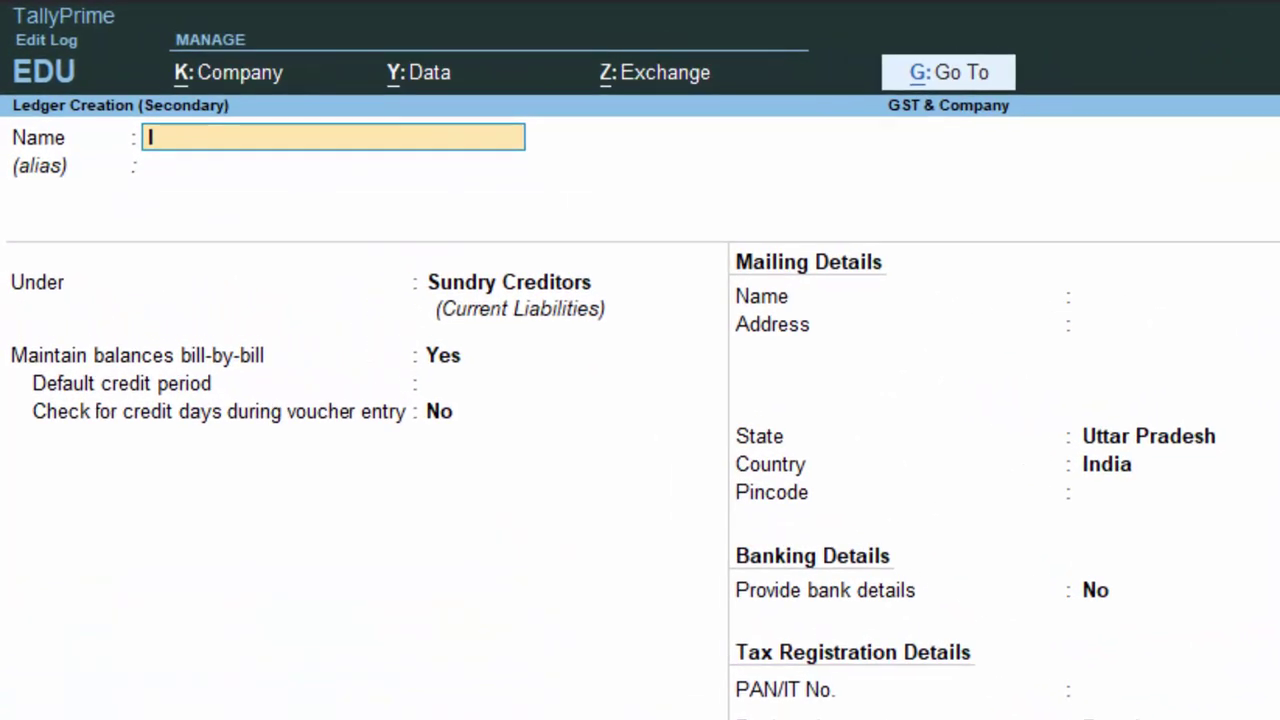
pyautogui.write('gst')
pyautogui.press('Return')
pyautogui.press('Return')
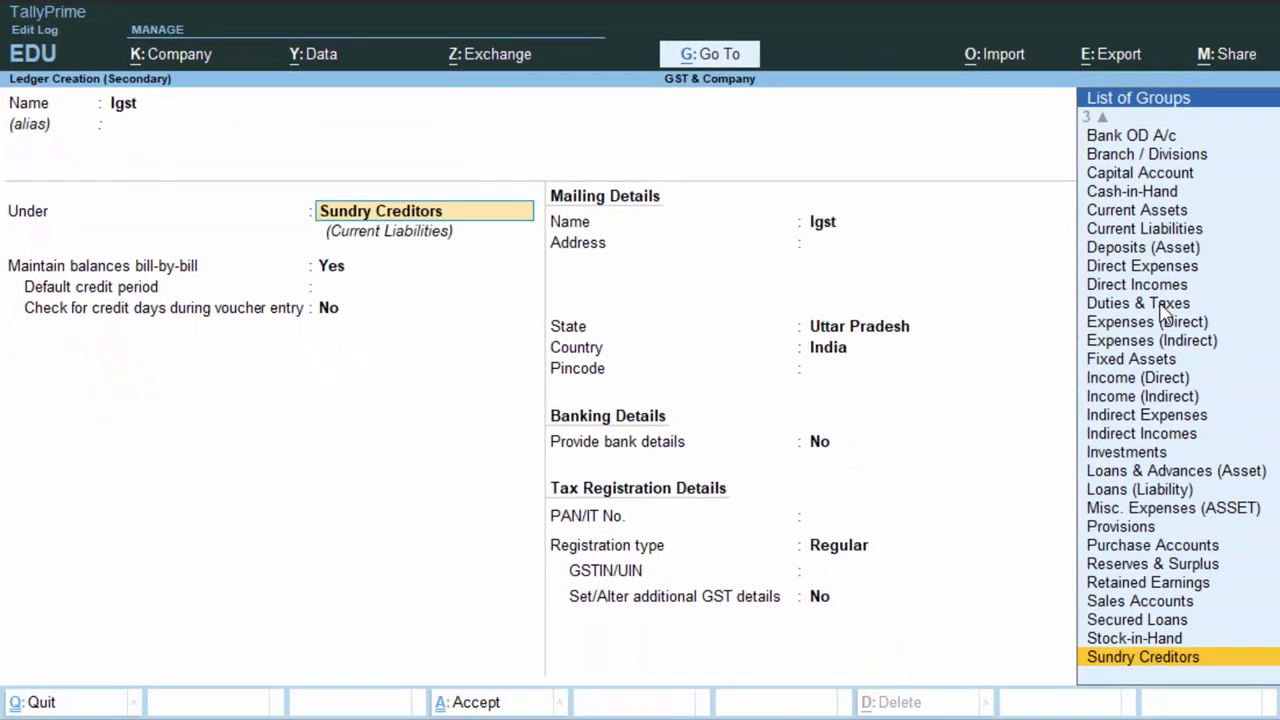
pyautogui.write('d')
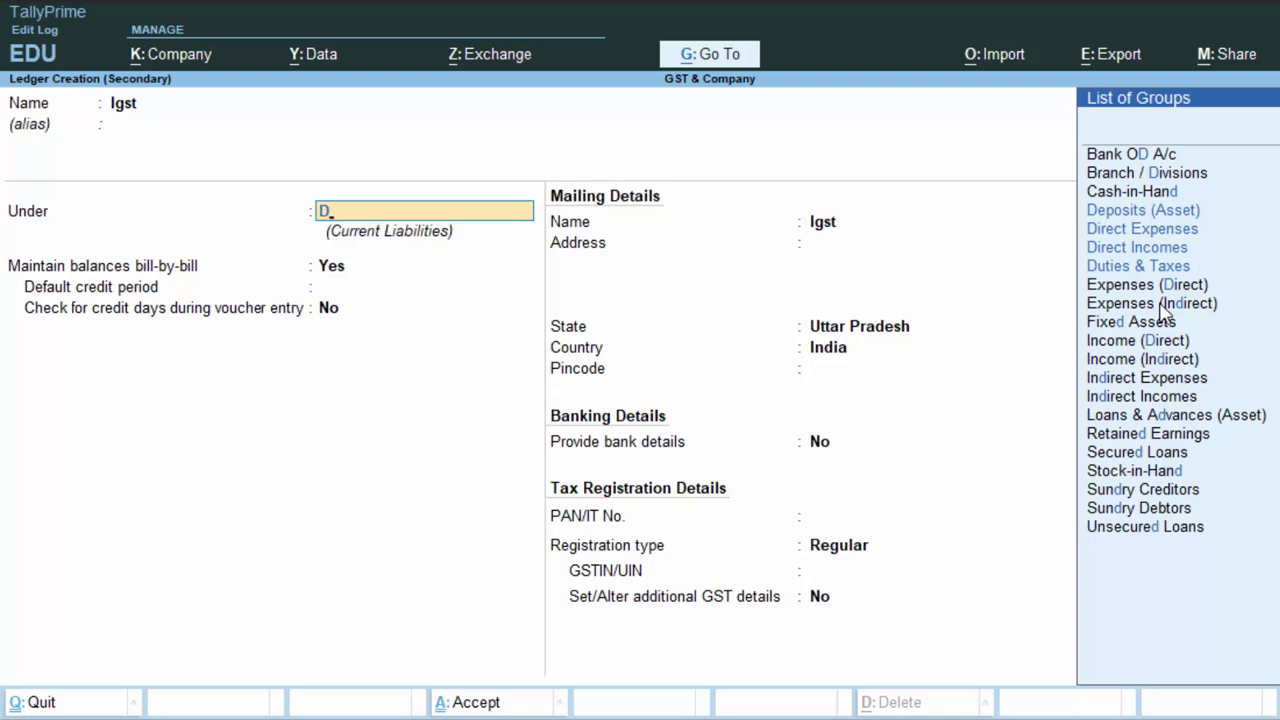
pyautogui.press('Down')
pyautogui.press('Down')
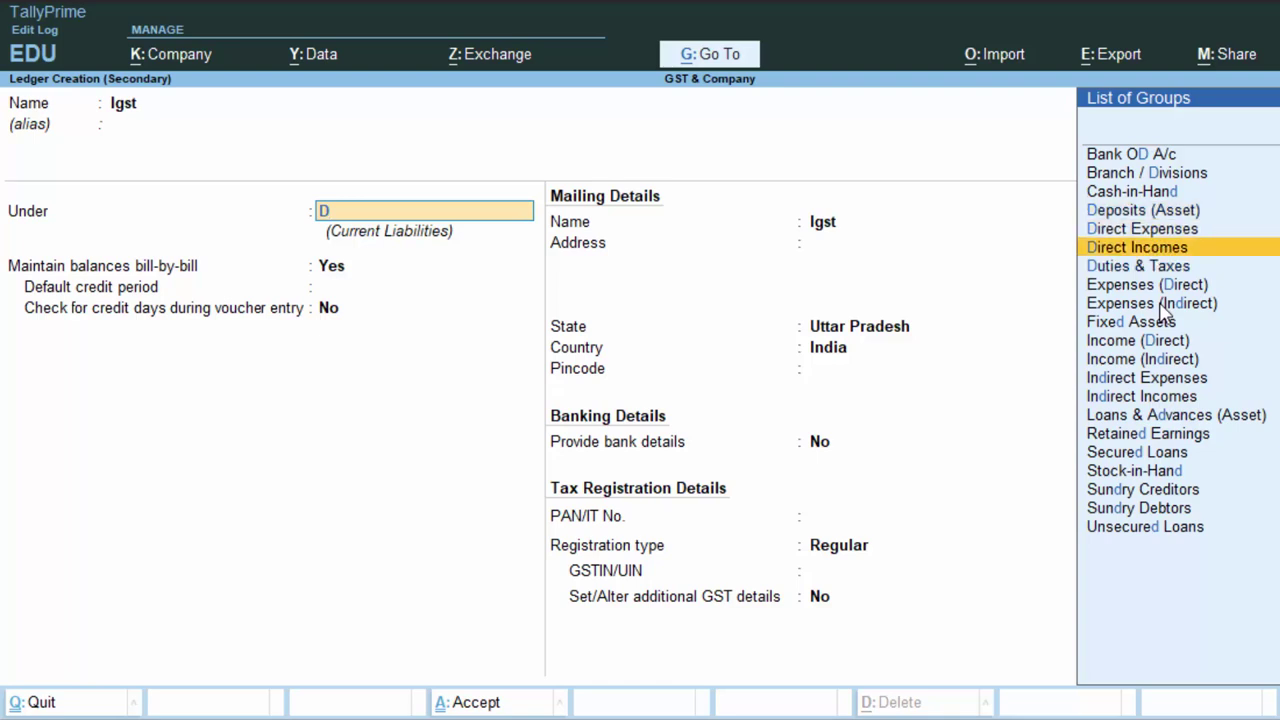
pyautogui.press('Down')
pyautogui.press('Return')
# Set the Igst ledger to duty type GST, tax type IGST, Normal Rounding, and save it
pyautogui.press('Up')
pyautogui.press('Return')
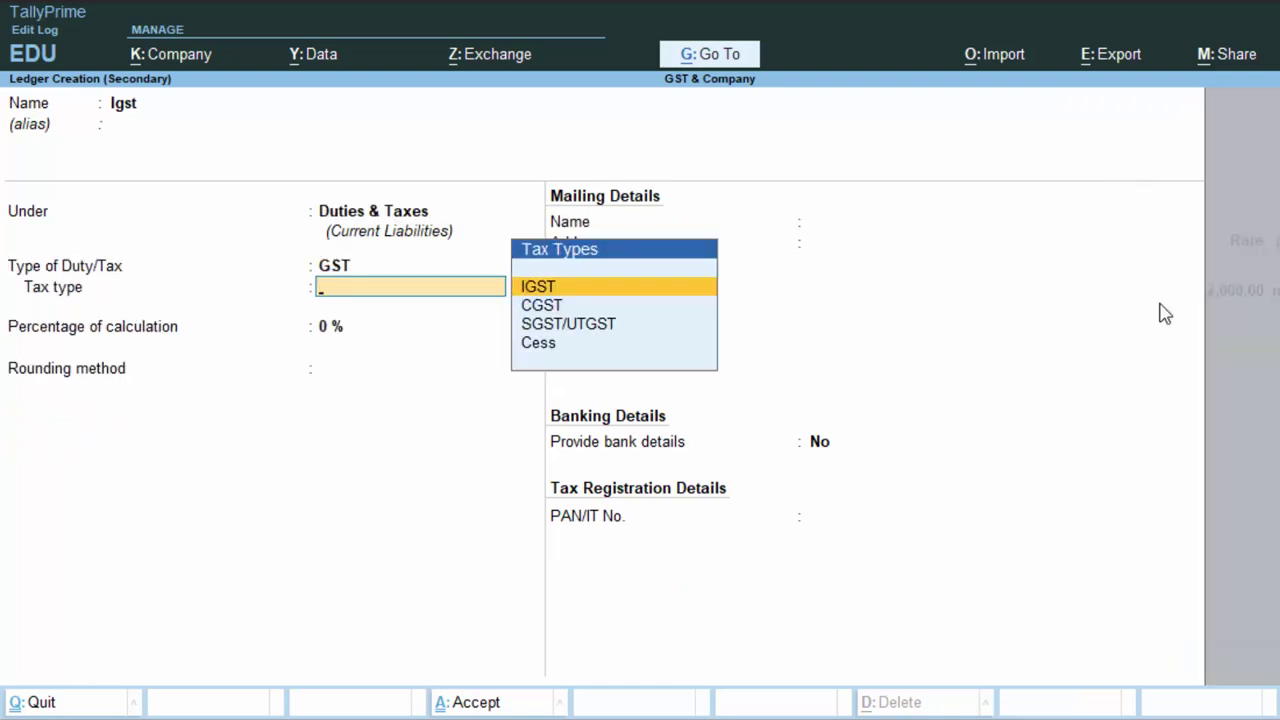
pyautogui.press('Return')
pyautogui.press('Return')
pyautogui.press('Down')
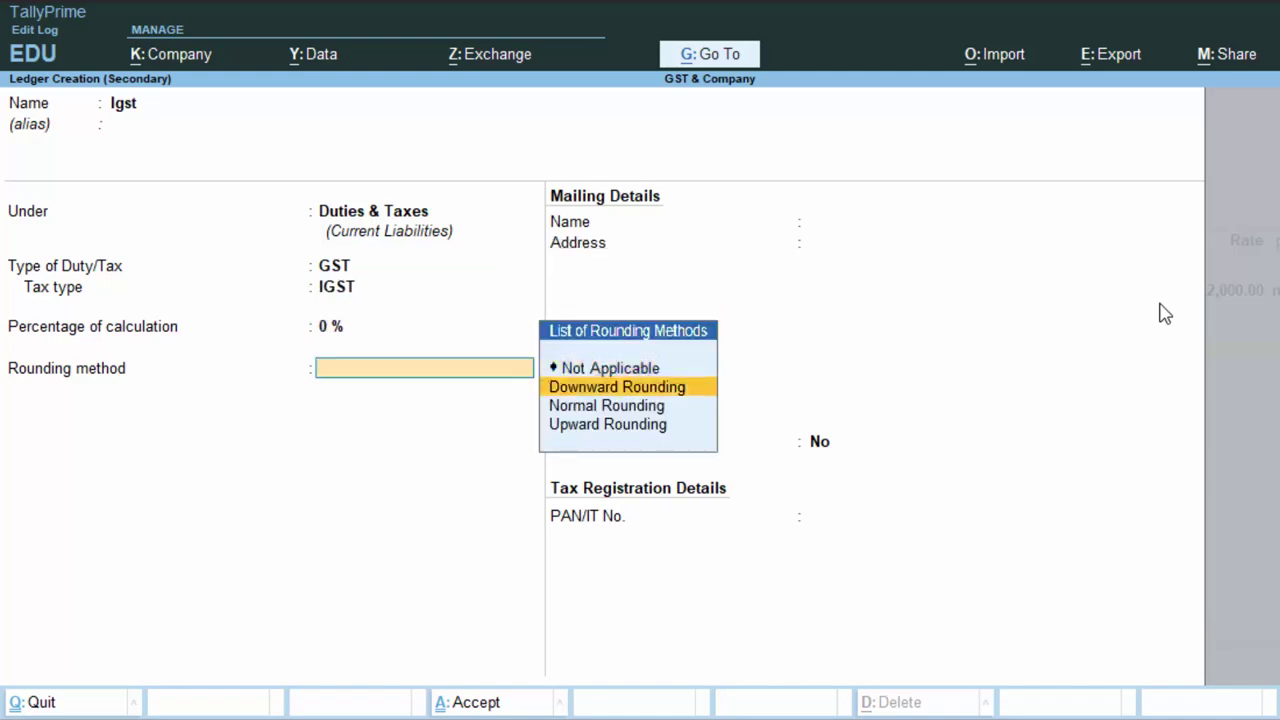
pyautogui.press('Down')
pyautogui.press('Return')
pyautogui.press('Return')
pyautogui.press('Return')
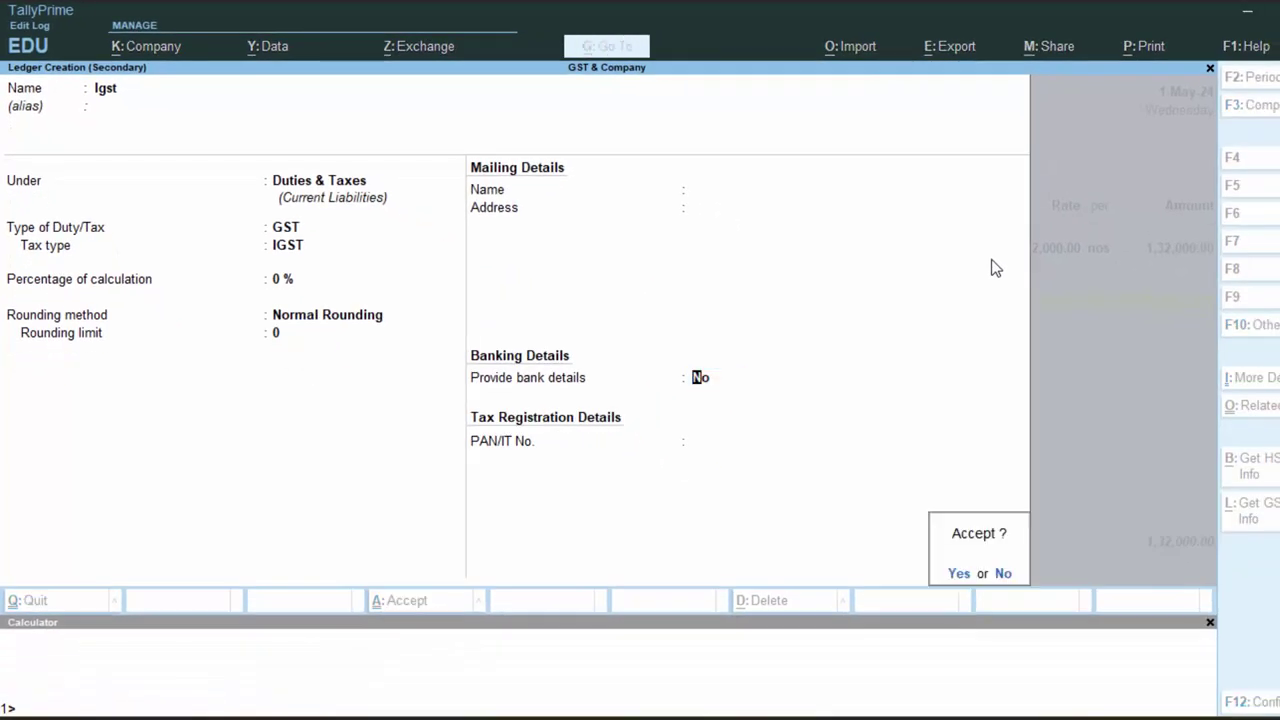
pyautogui.press('Return')
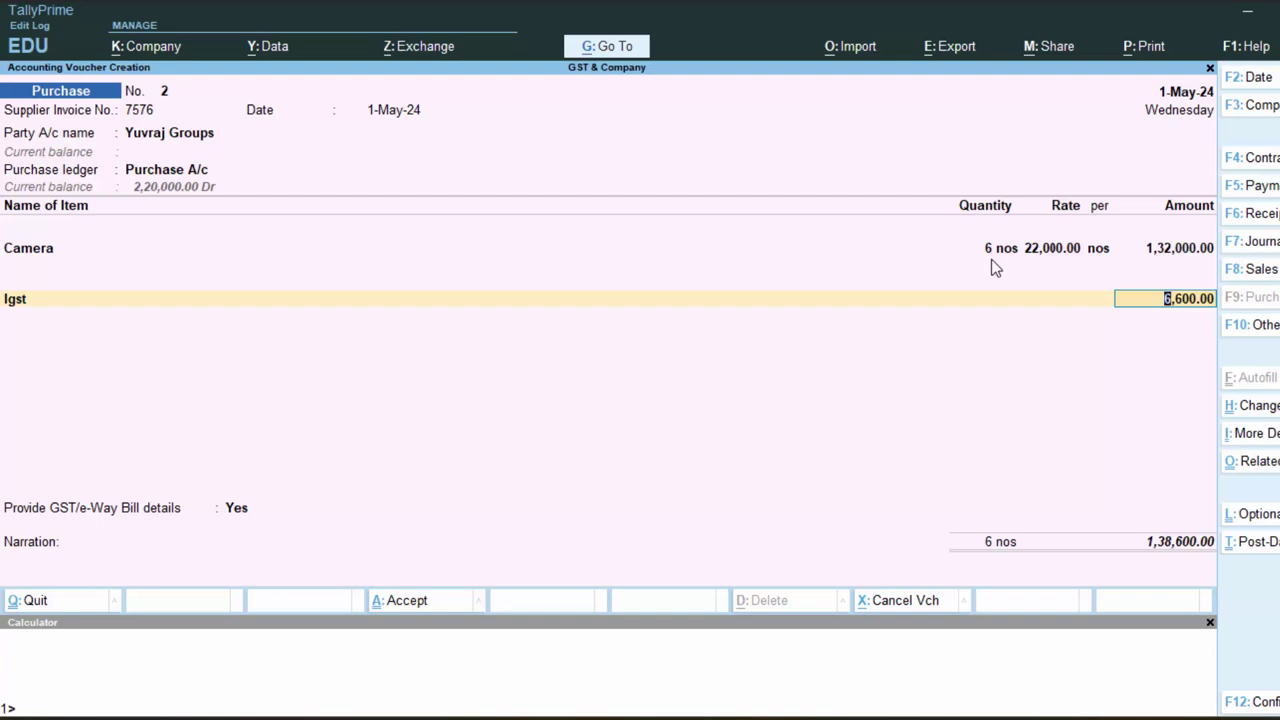
# Accept Igst 6,600.00, set GST/e-Way Bill details to No, and save the 1,38,600.00 voucher
pyautogui.press('Return')
pyautogui.press('Return')
pyautogui.press('Up')
pyautogui.press('Return')
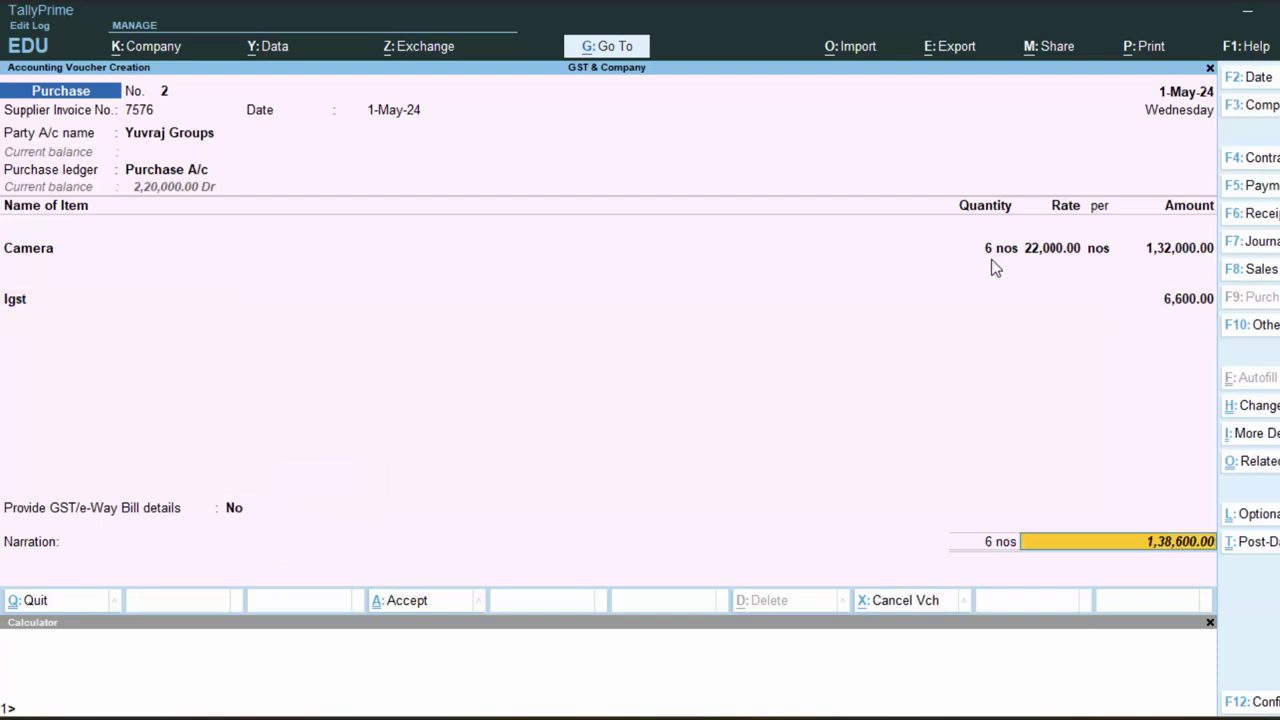
pyautogui.press('Return')
pyautogui.press('Return')
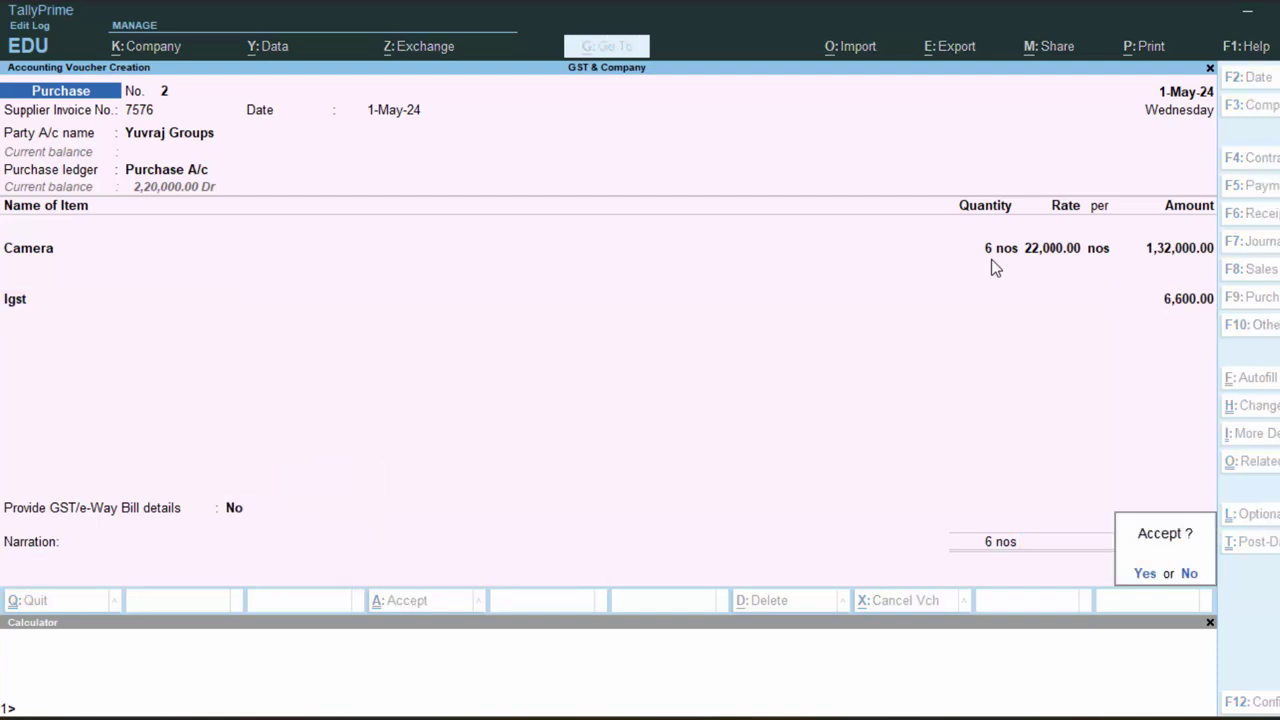
pyautogui.press('Return')
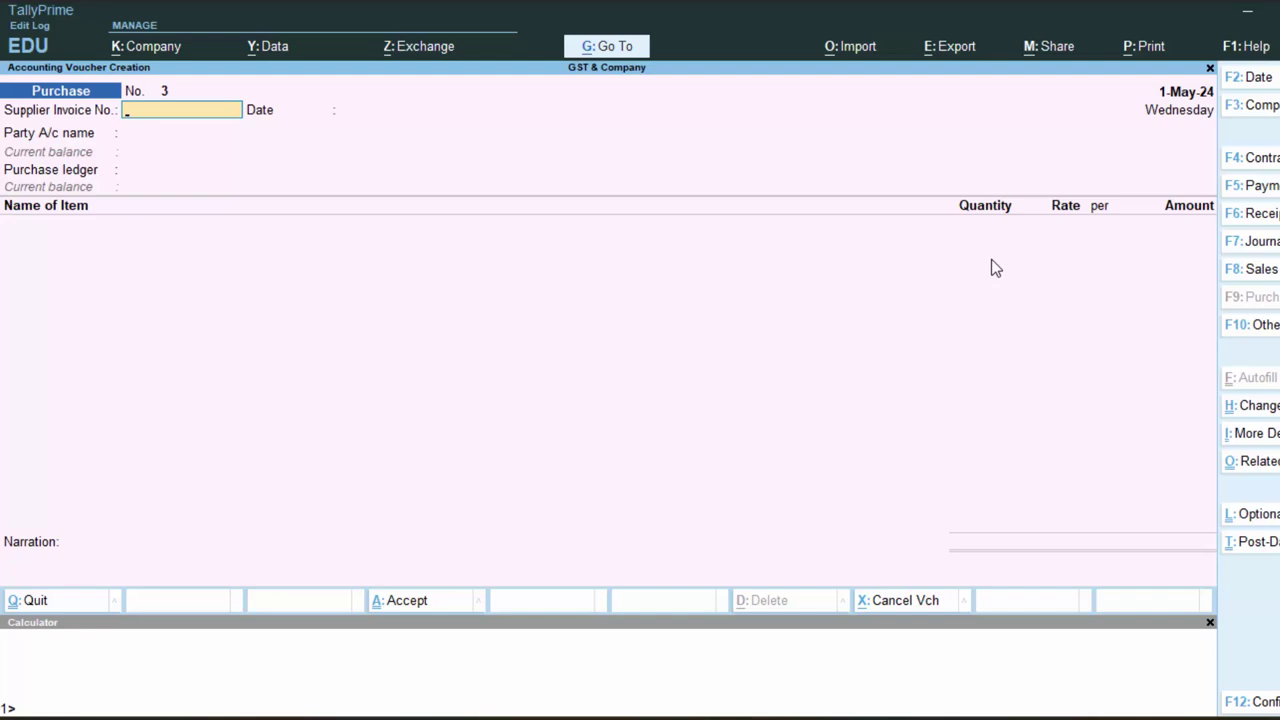
# On voucher 3, go back to the party field and start a new supplier ledger
pyautogui.press('Return')
pyautogui.press('Return')
pyautogui.press('Return')
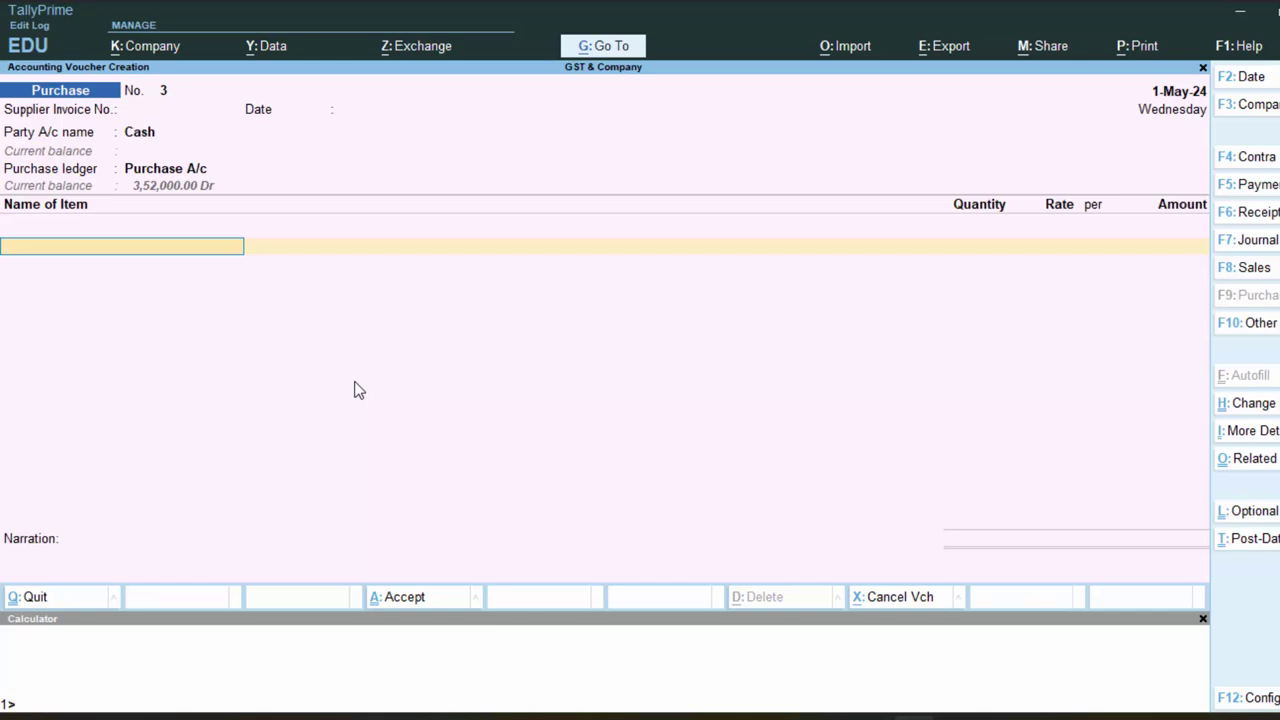
pyautogui.press('BackSpace')
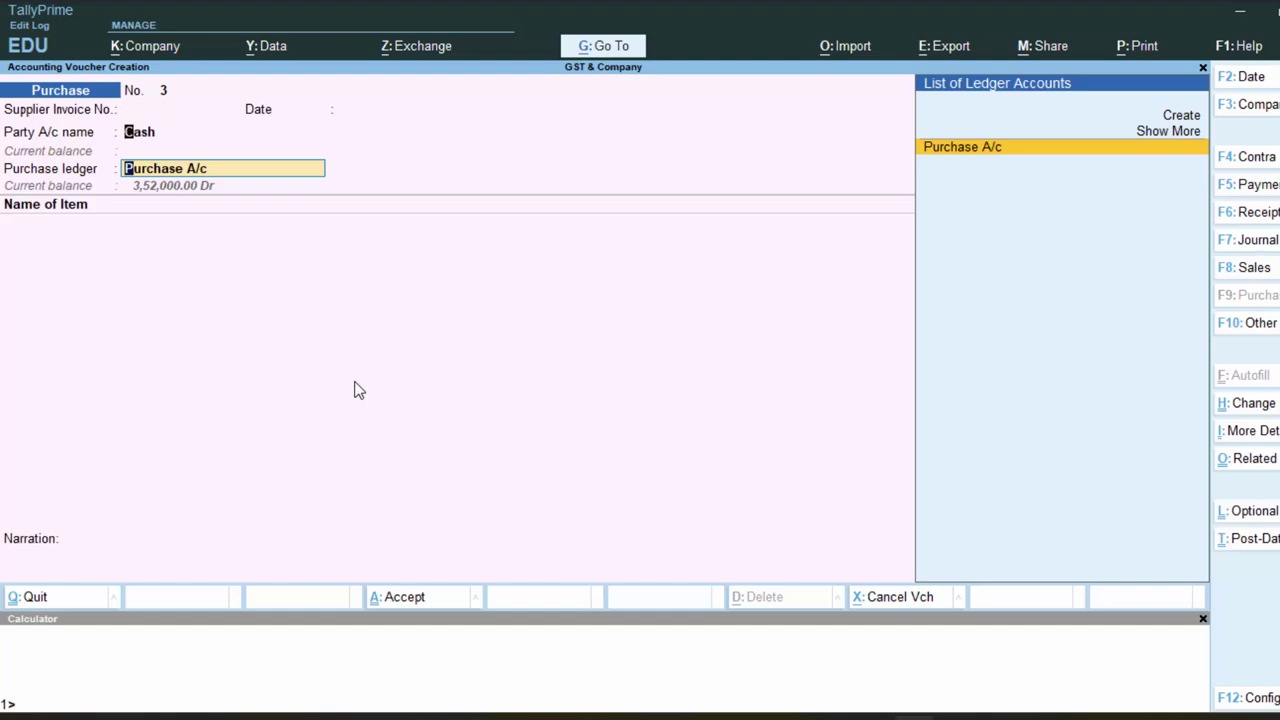
pyautogui.press('BackSpace')
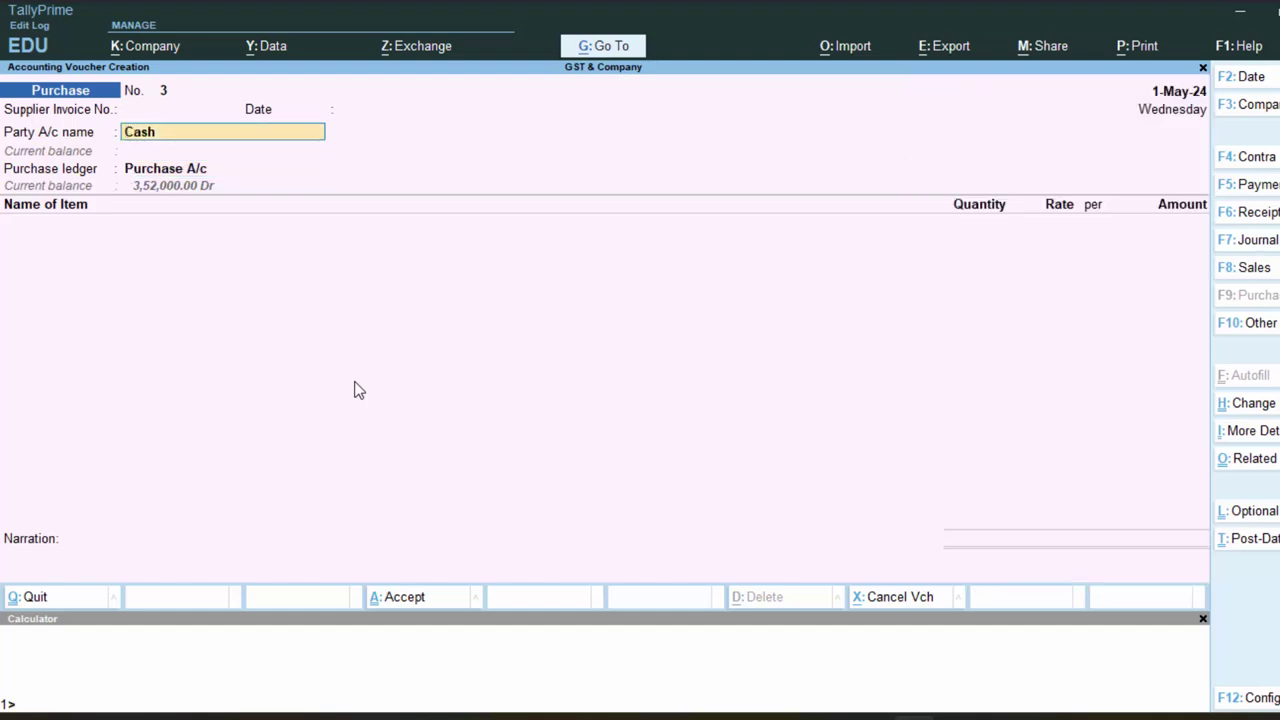
pyautogui.press('alt')
pyautogui.hotkey('alt', 'c')
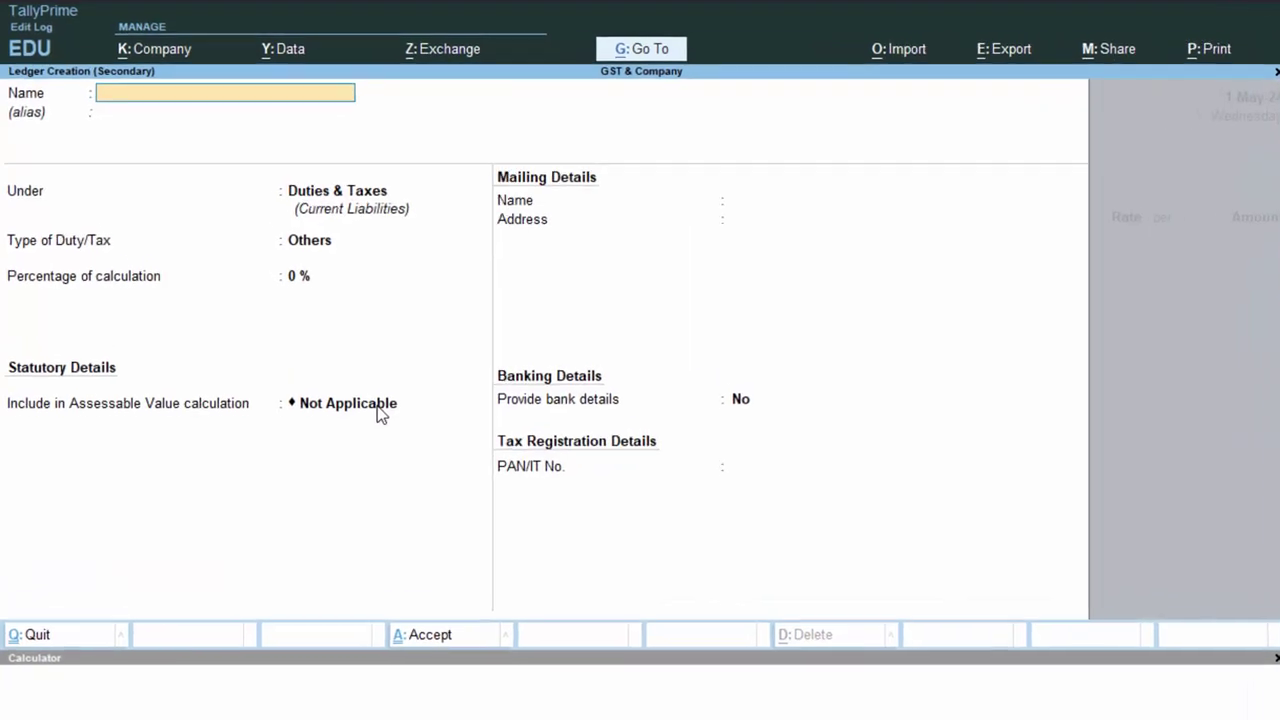
# Create a supplier ledger named Ritesh under the Sundry Creditors group
pyautogui.write('Rites')
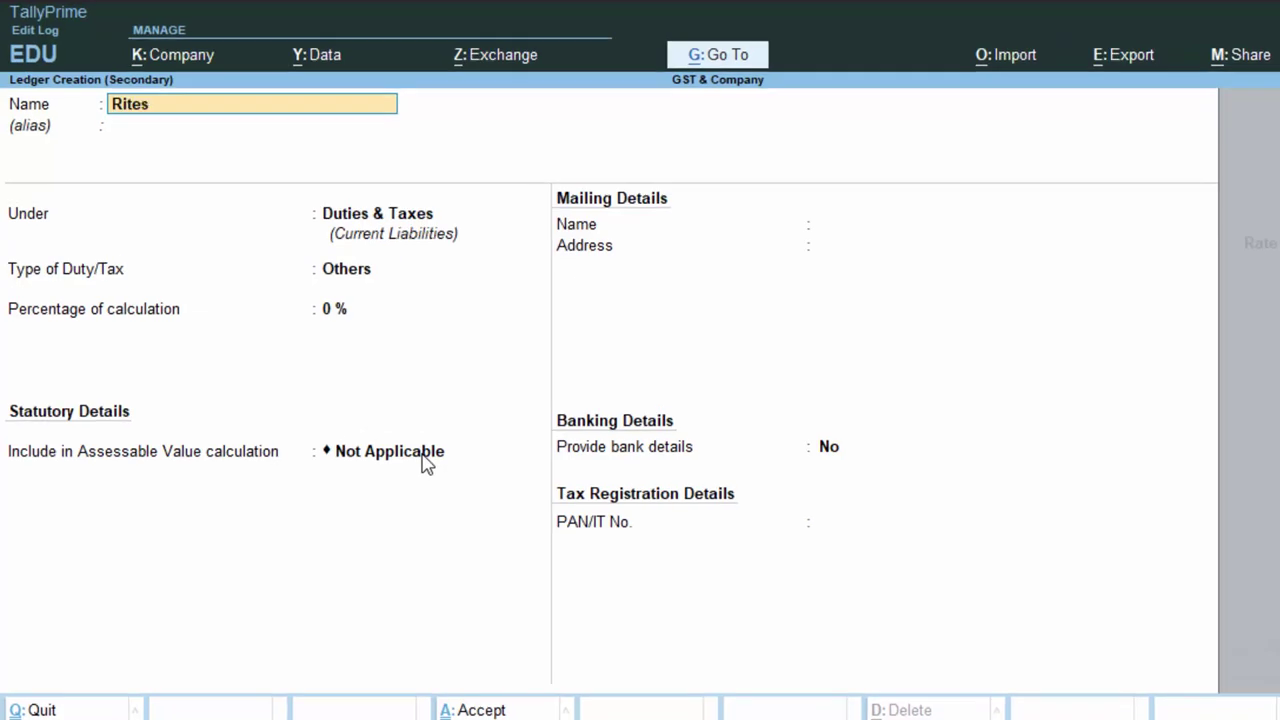
pyautogui.write('h')
pyautogui.press('Return')
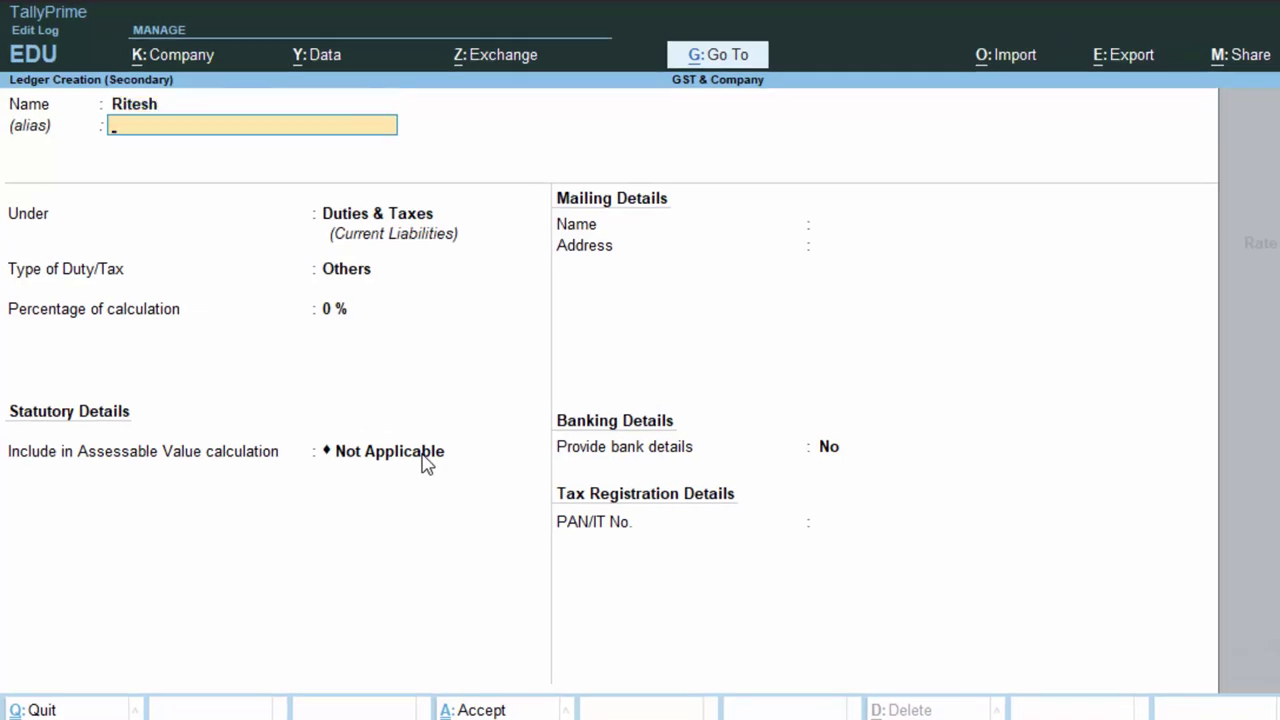
pyautogui.press('Return')
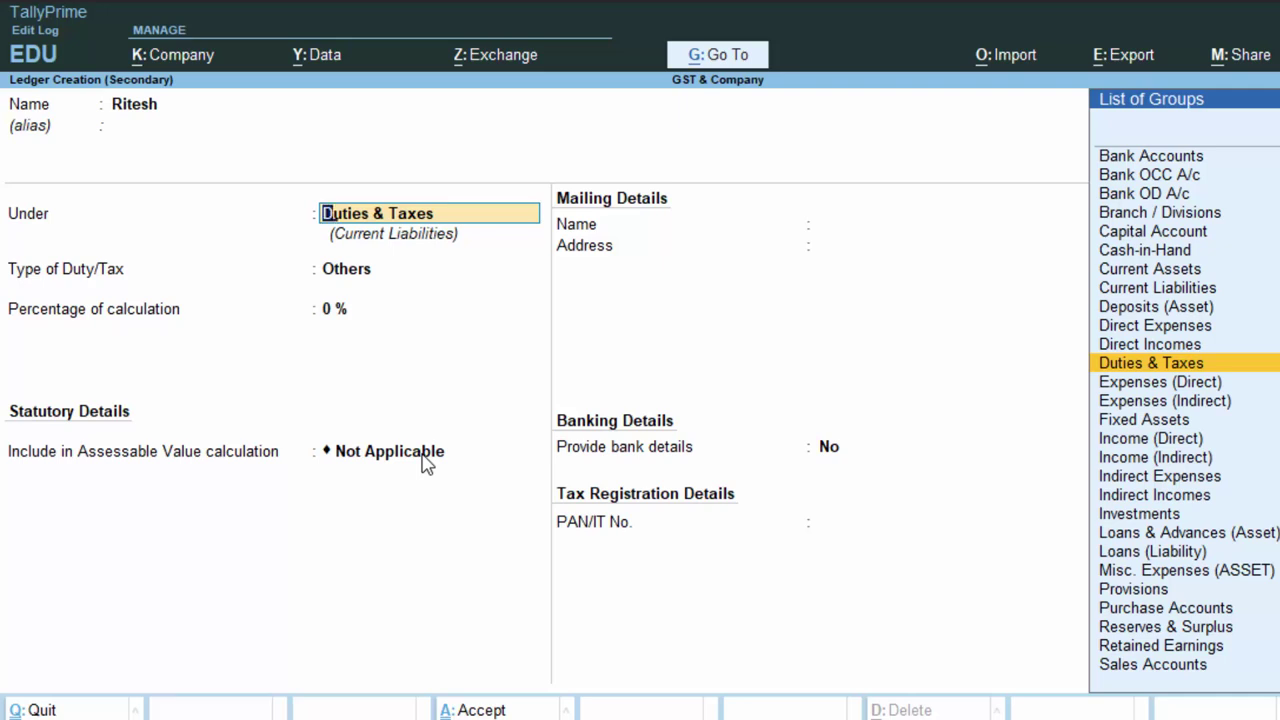
pyautogui.write('S')
pyautogui.press('Down')
pyautogui.press('Up')
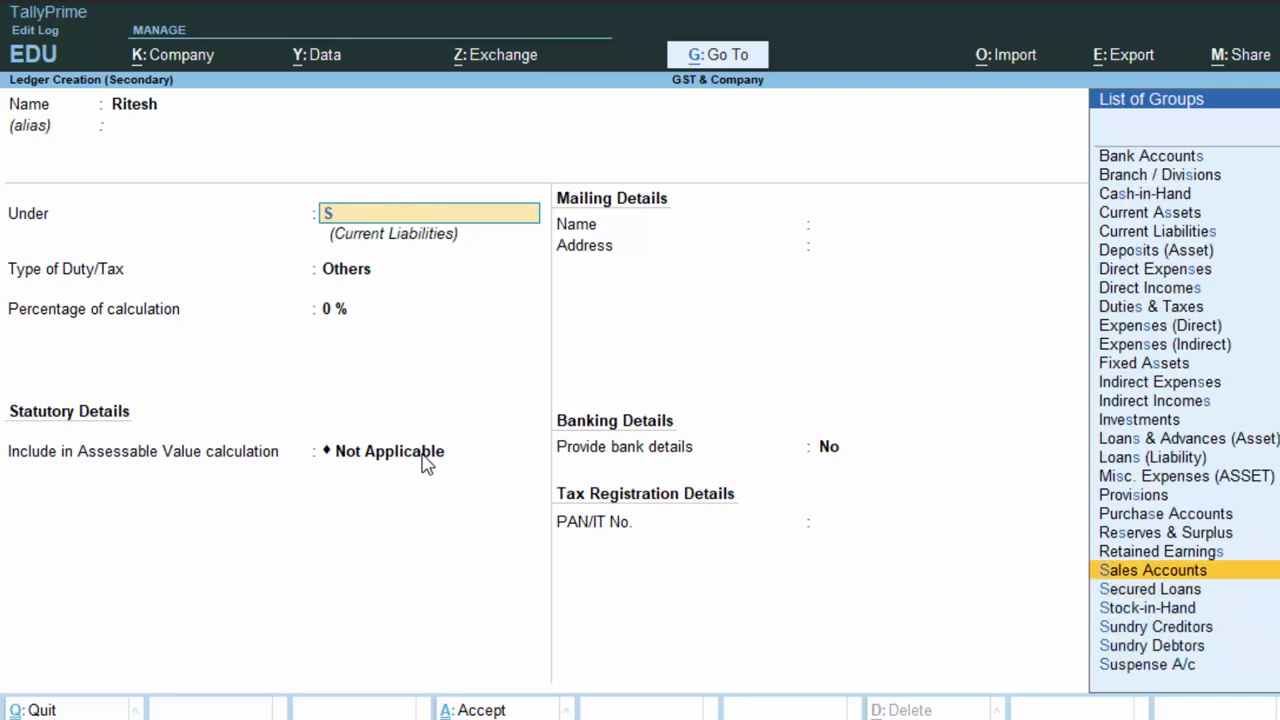
pyautogui.press('Down')
pyautogui.press('Down')
pyautogui.press('Down')
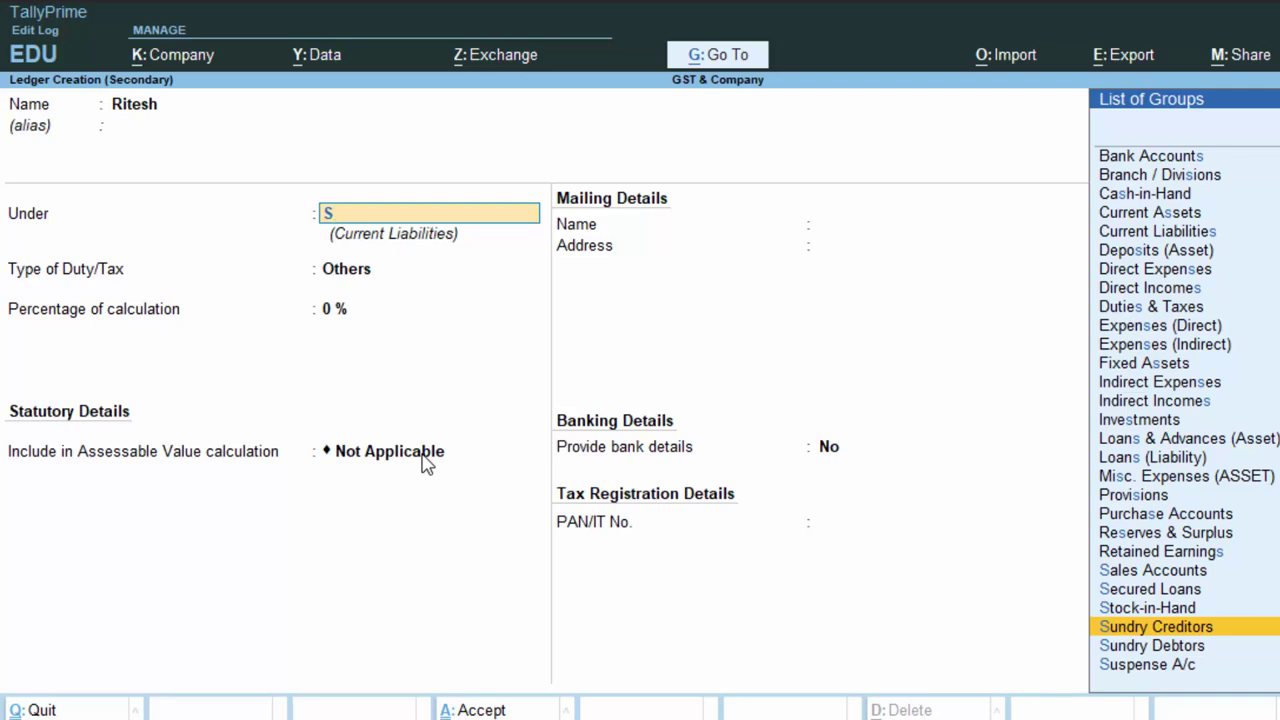
pyautogui.press('Return')
# Set Ritesh's state to Odisha and move through the tax registration details
pyautogui.press('Return')
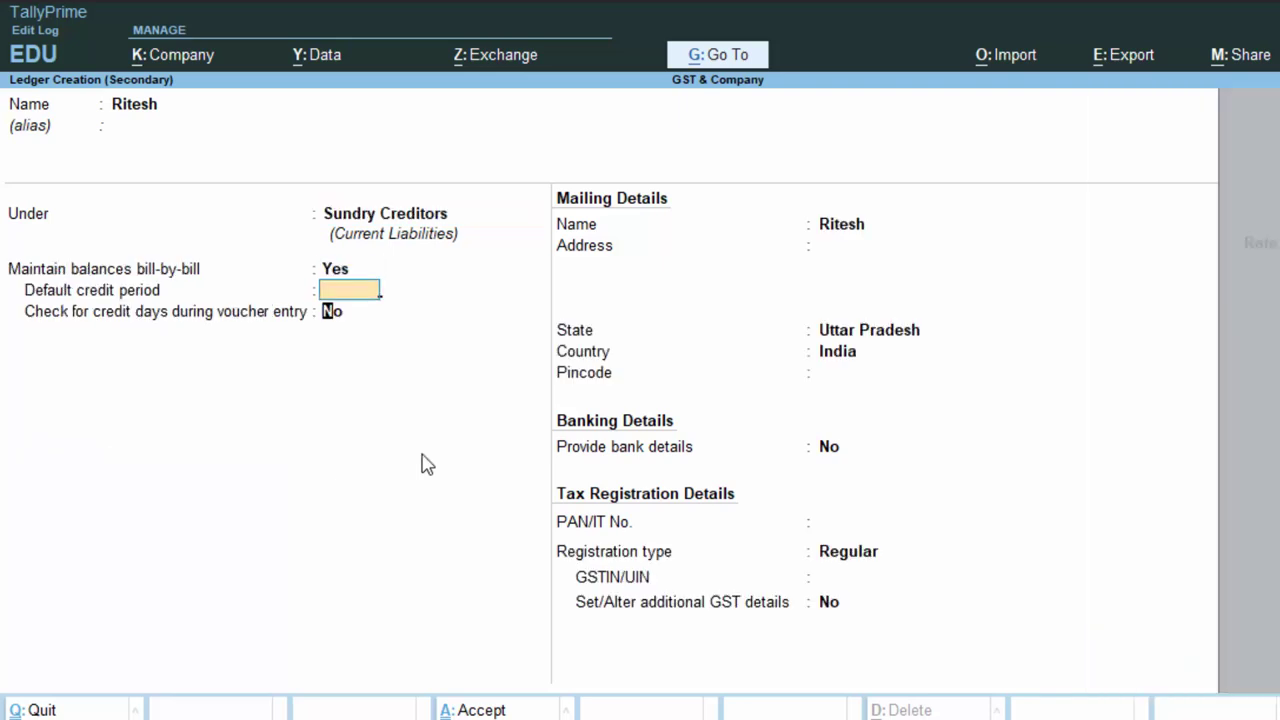
pyautogui.press('Return')
pyautogui.press('Return')
pyautogui.press('Return')
pyautogui.press('Return')
pyautogui.press('Return')
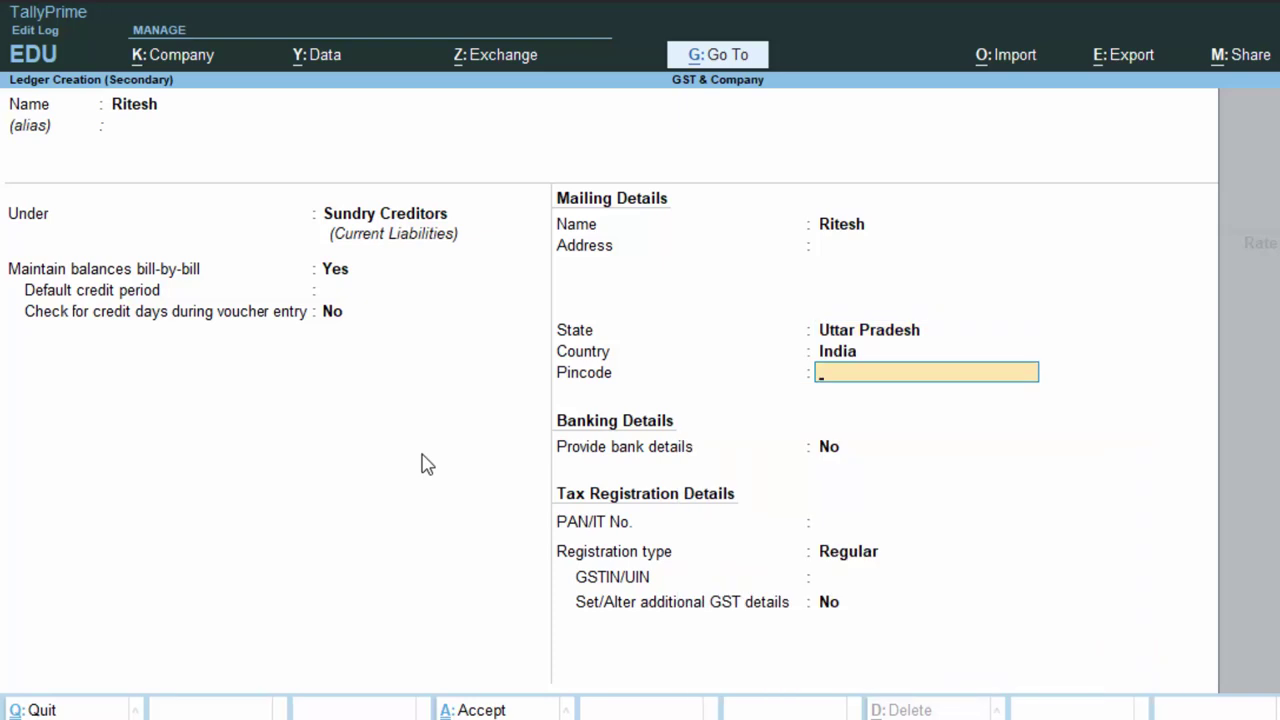
pyautogui.press('BackSpace')
pyautogui.press('BackSpace')
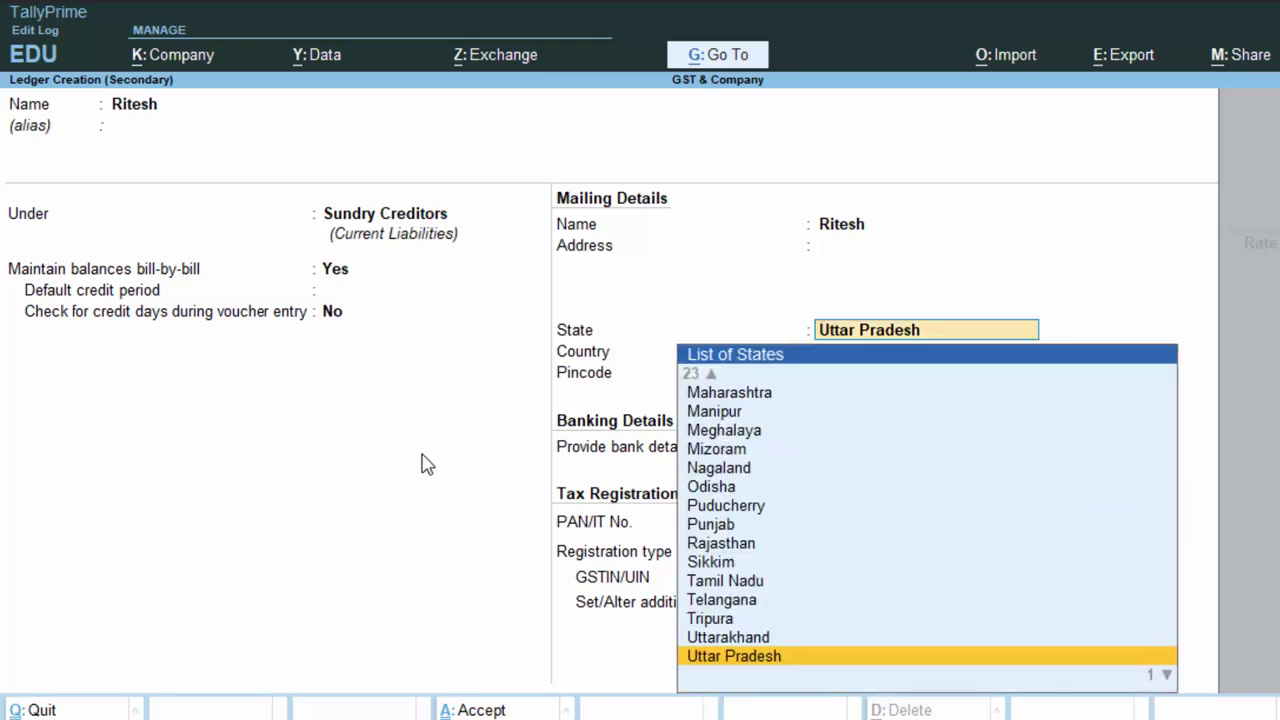
pyautogui.press('Up')
pyautogui.press('Up')
pyautogui.press('Up')
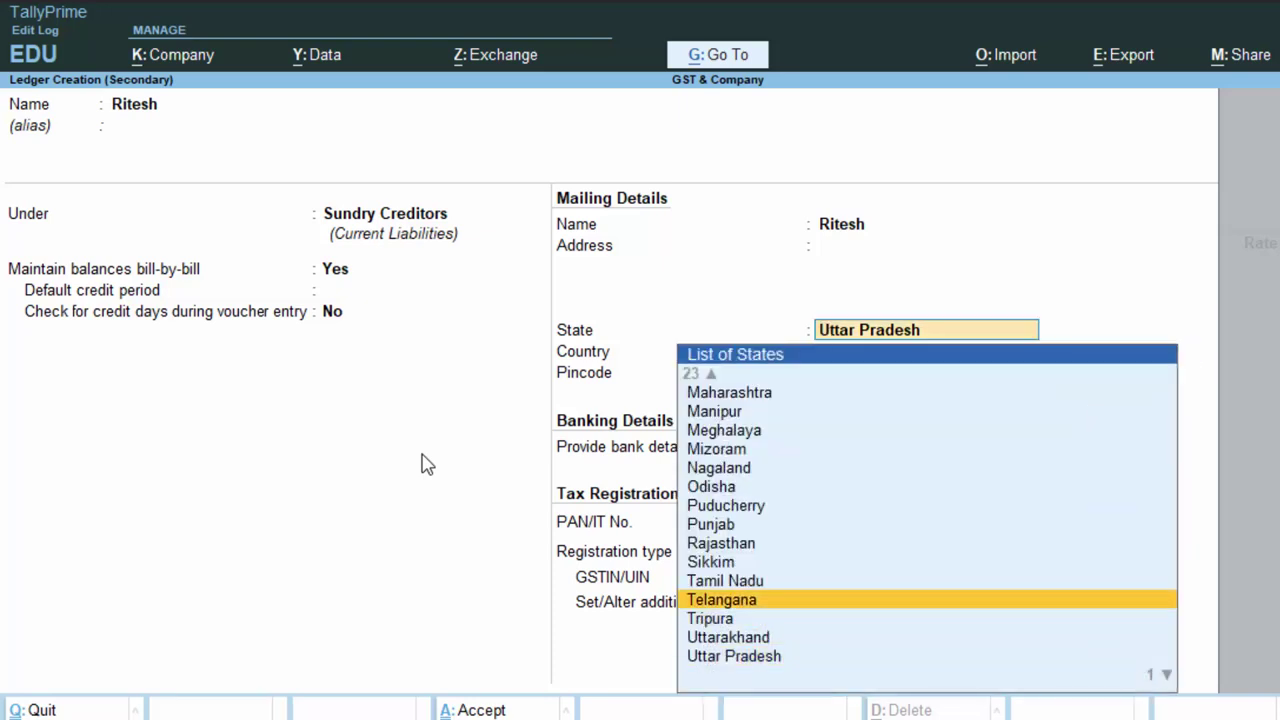
pyautogui.press('Up')
pyautogui.press('Up')
pyautogui.press('Up')
pyautogui.press('Up')
pyautogui.press('Up')
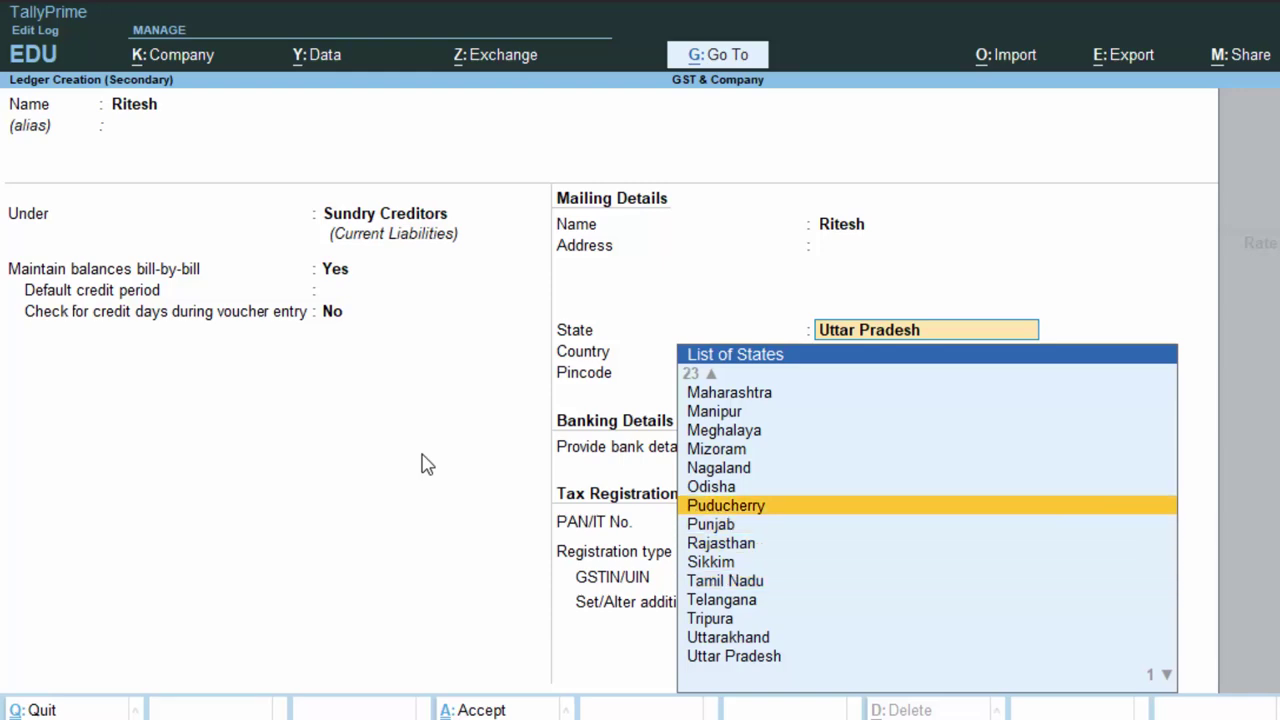
pyautogui.press('Up')
pyautogui.press('Return')
pyautogui.press('Return')
pyautogui.press('Return')
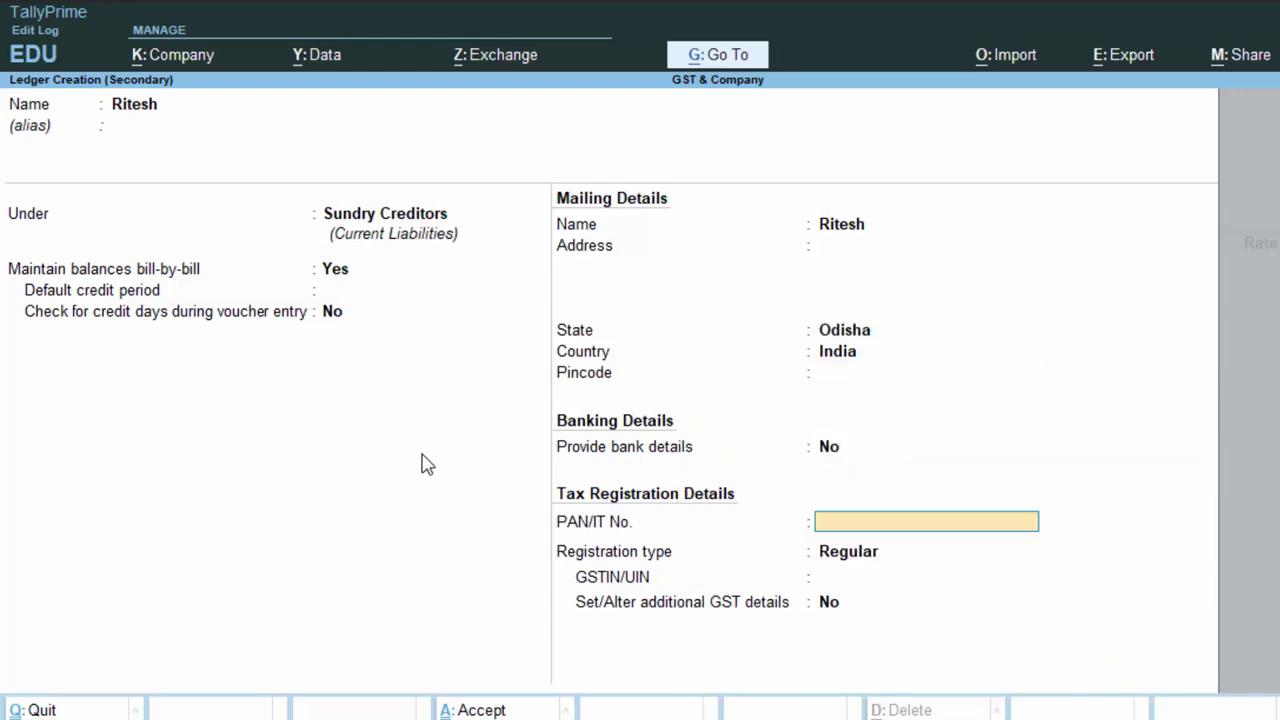
pyautogui.press('Return')
pyautogui.press('Return')
pyautogui.press('Return')
pyautogui.press('Return')
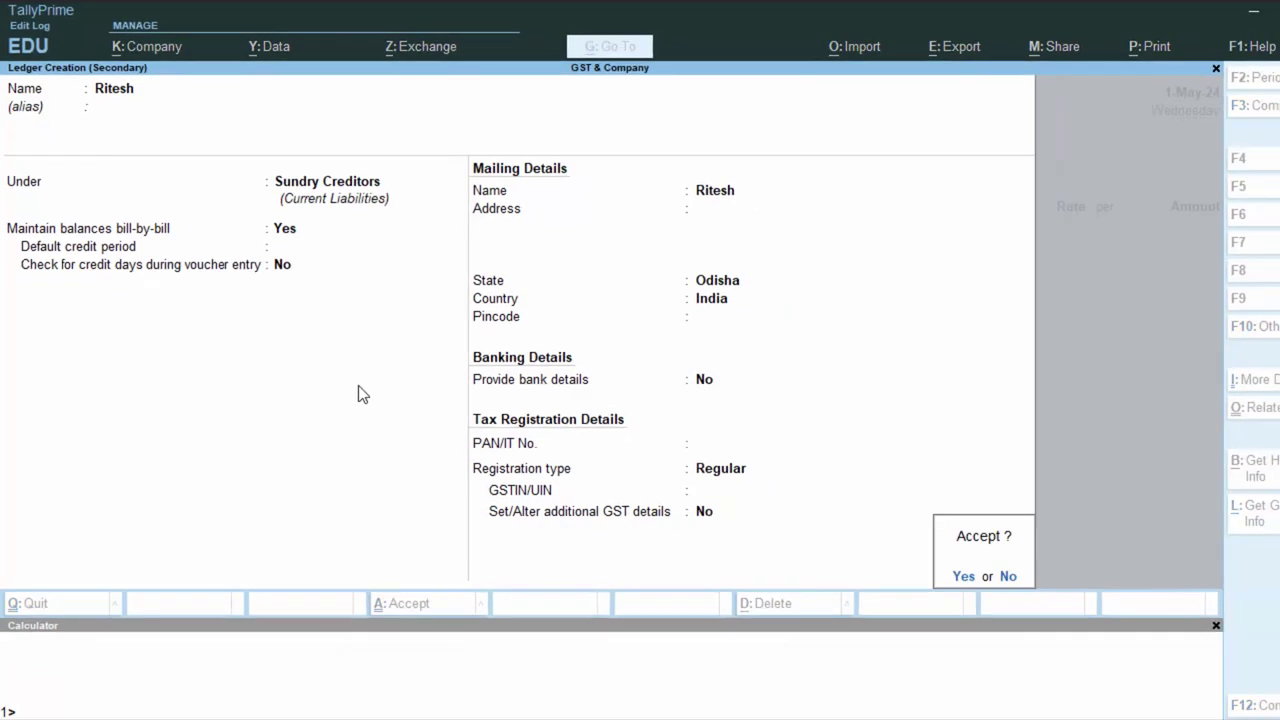
# Save the Ritesh ledger and confirm the voucher's receipt and party details
pyautogui.press('Return')
pyautogui.press('Return')
pyautogui.press('Return')
pyautogui.press('Return')
pyautogui.press('Return')
pyautogui.press('Return')
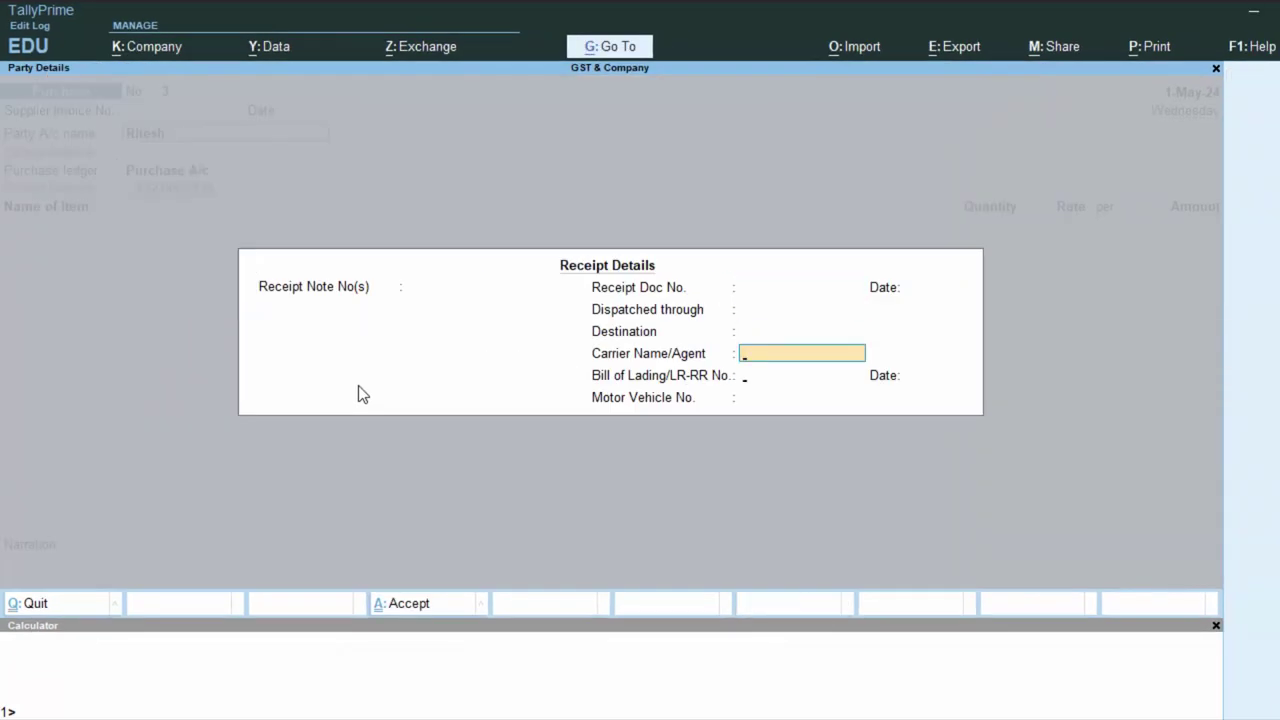
pyautogui.press('Return')
pyautogui.press('Return')
pyautogui.press('Return')
pyautogui.press('Return')
pyautogui.press('Return')
pyautogui.press('Return')
pyautogui.press('Return')
pyautogui.press('Return')
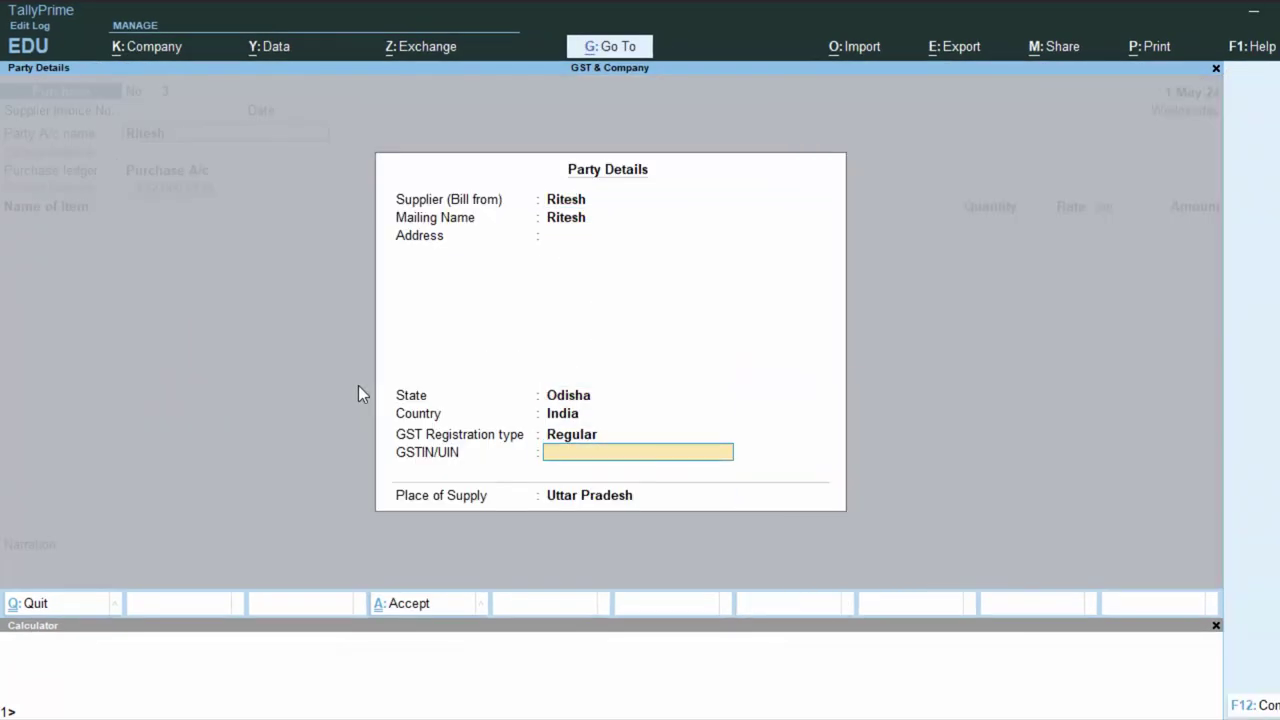
pyautogui.press('Return')
pyautogui.press('Return')
pyautogui.press('Return')
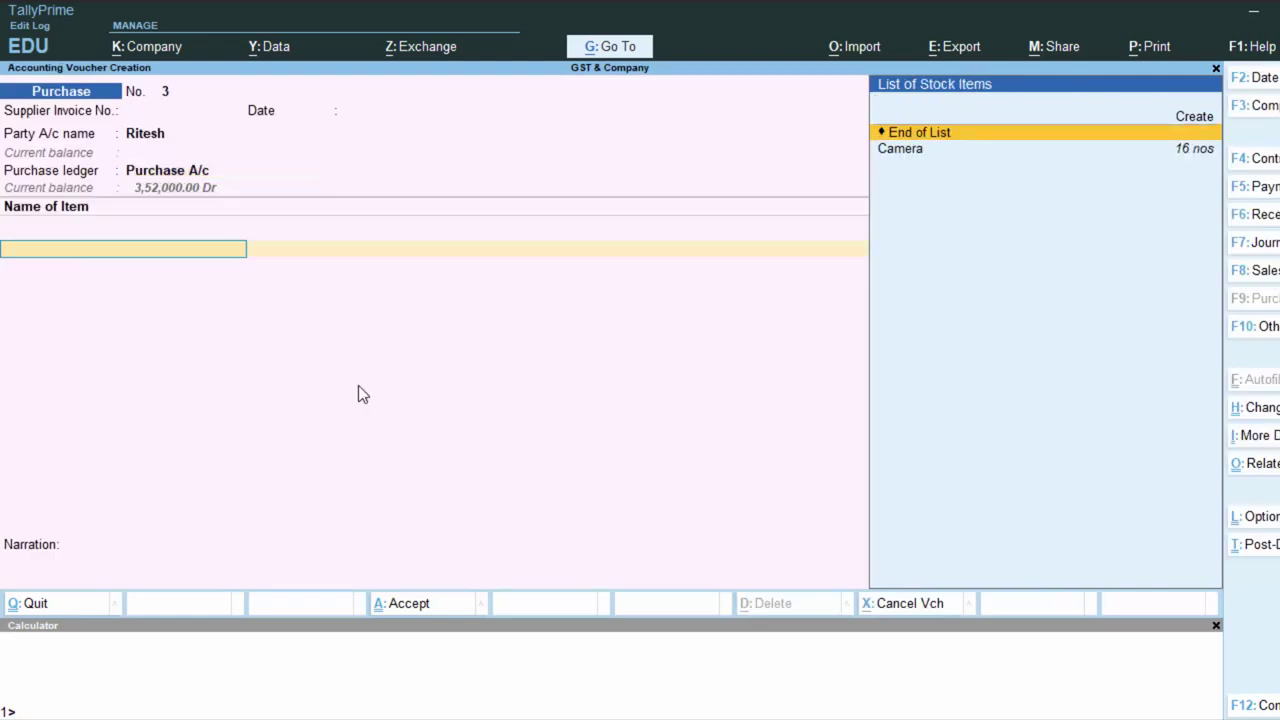
# Create stock item SSD with unit nos and no alternate units, via Alt+C
pyautogui.hotkey('alt', 'c')
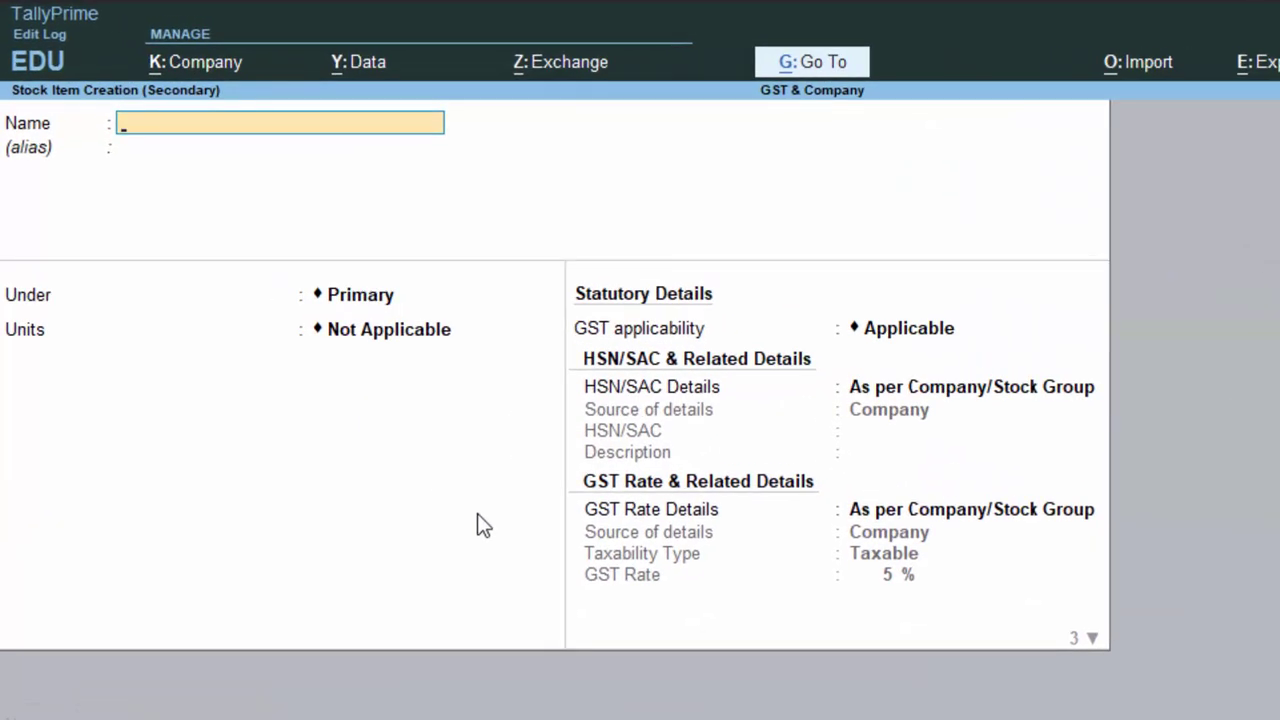
pyautogui.write('SSD')
pyautogui.press('Return')
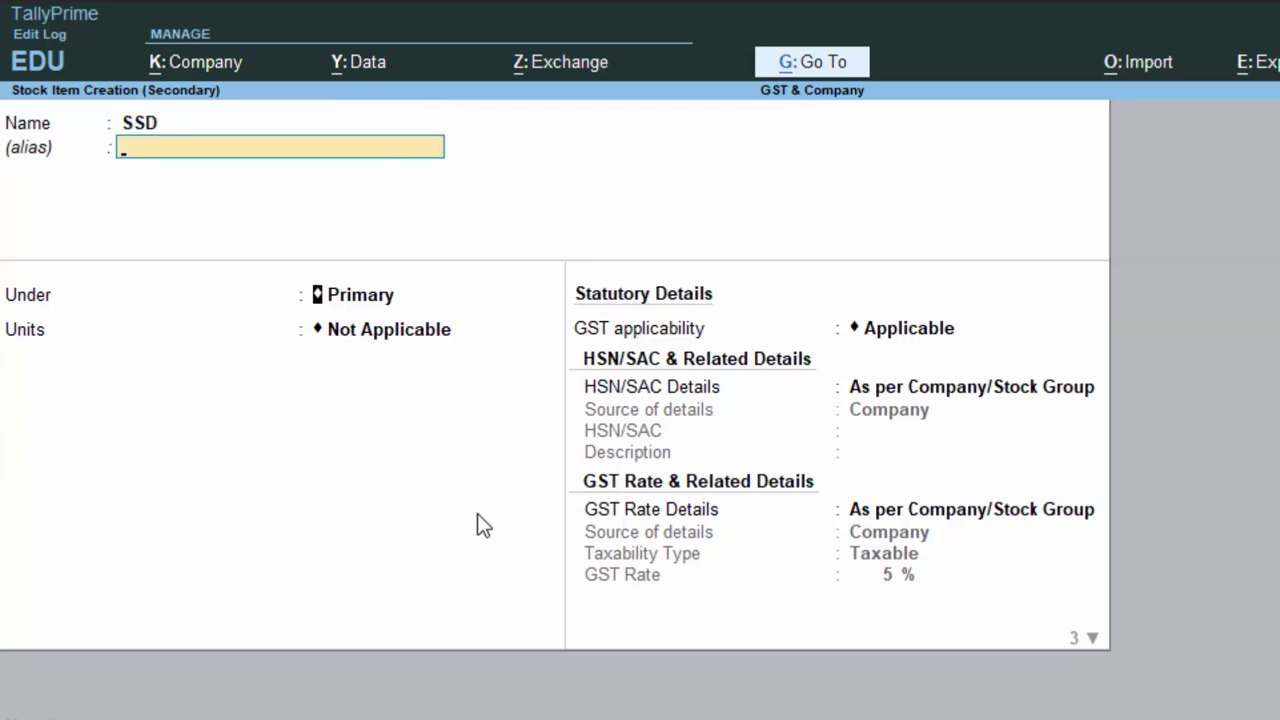
pyautogui.press('Return')
pyautogui.press('Return')
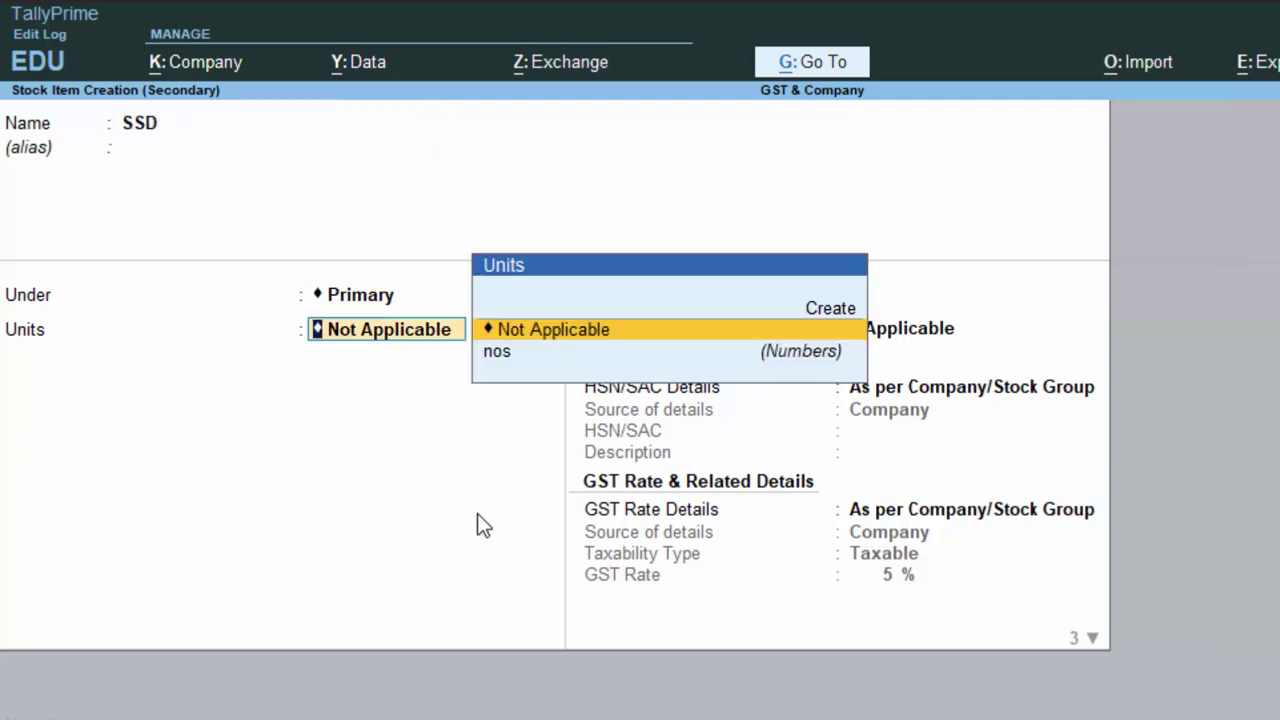
pyautogui.press('Down')
pyautogui.press('Return')
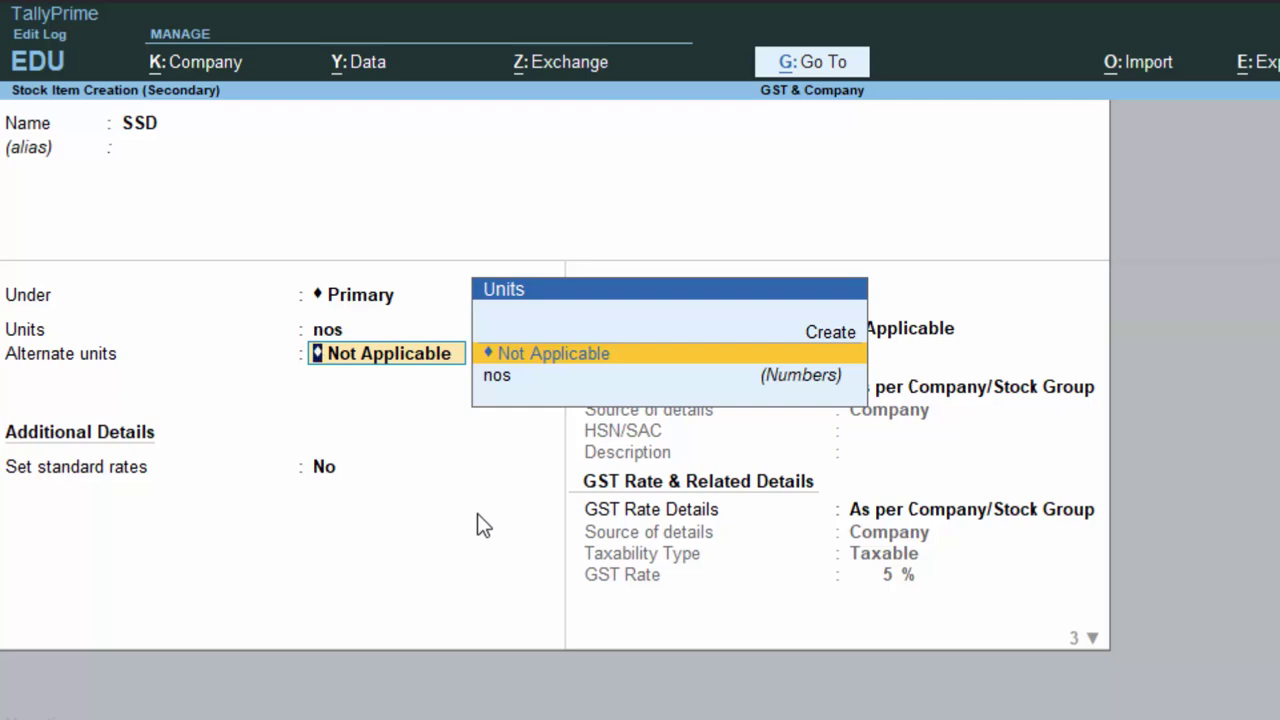
pyautogui.press('Return')
pyautogui.press('Return')
pyautogui.press('Return')
pyautogui.press('Return')
pyautogui.press('Return')
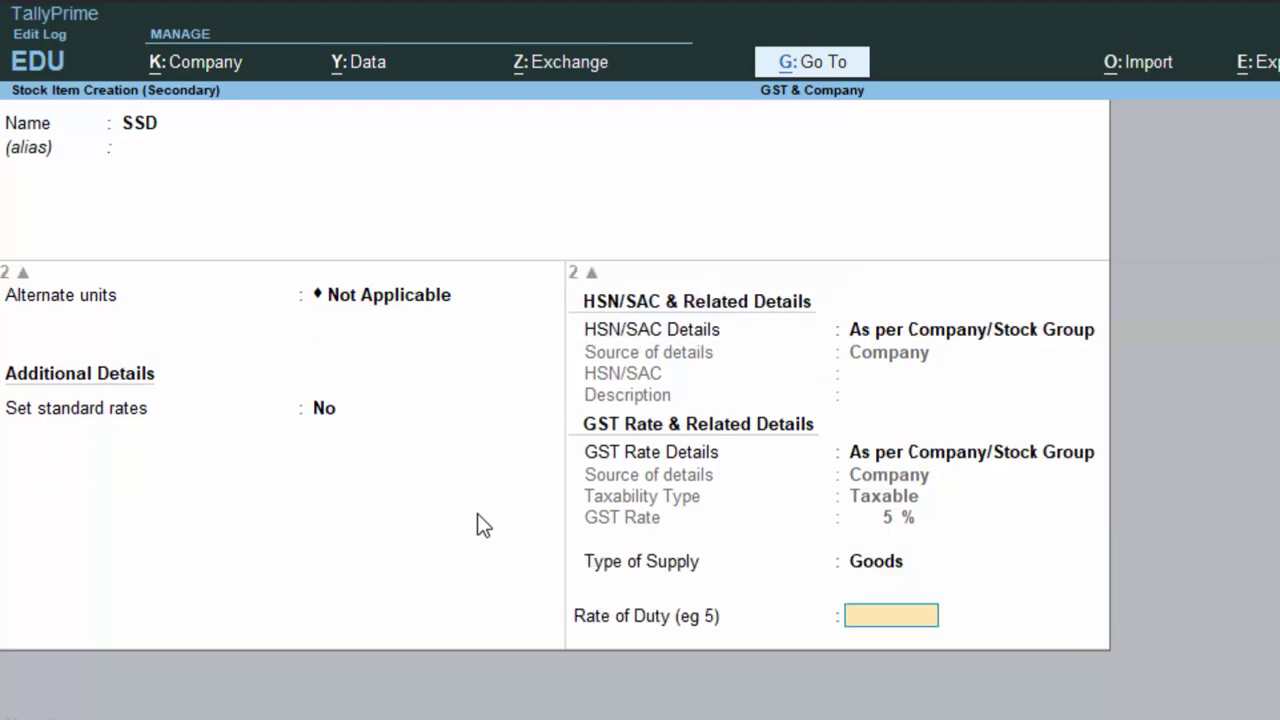
pyautogui.press('Return')
pyautogui.press('Return')
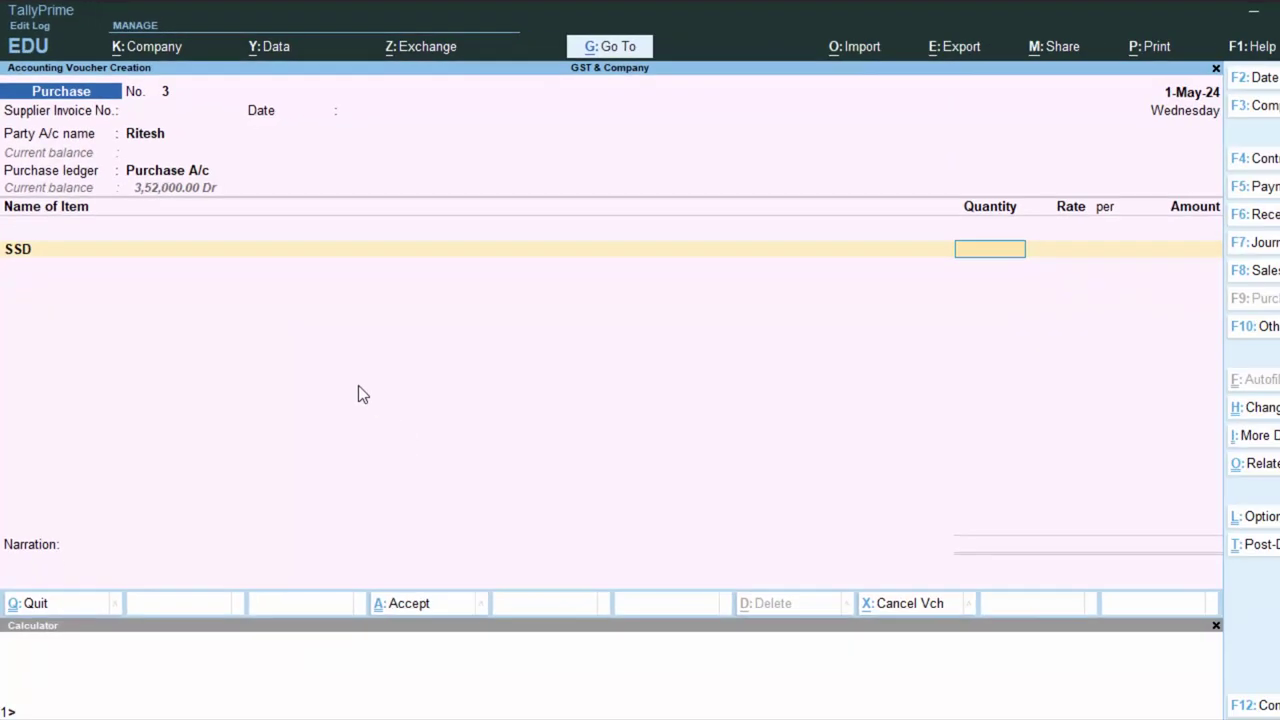
# Enter 6 nos of SSD at a rate of 2,000 each
pyautogui.write('6')
pyautogui.press('Return')
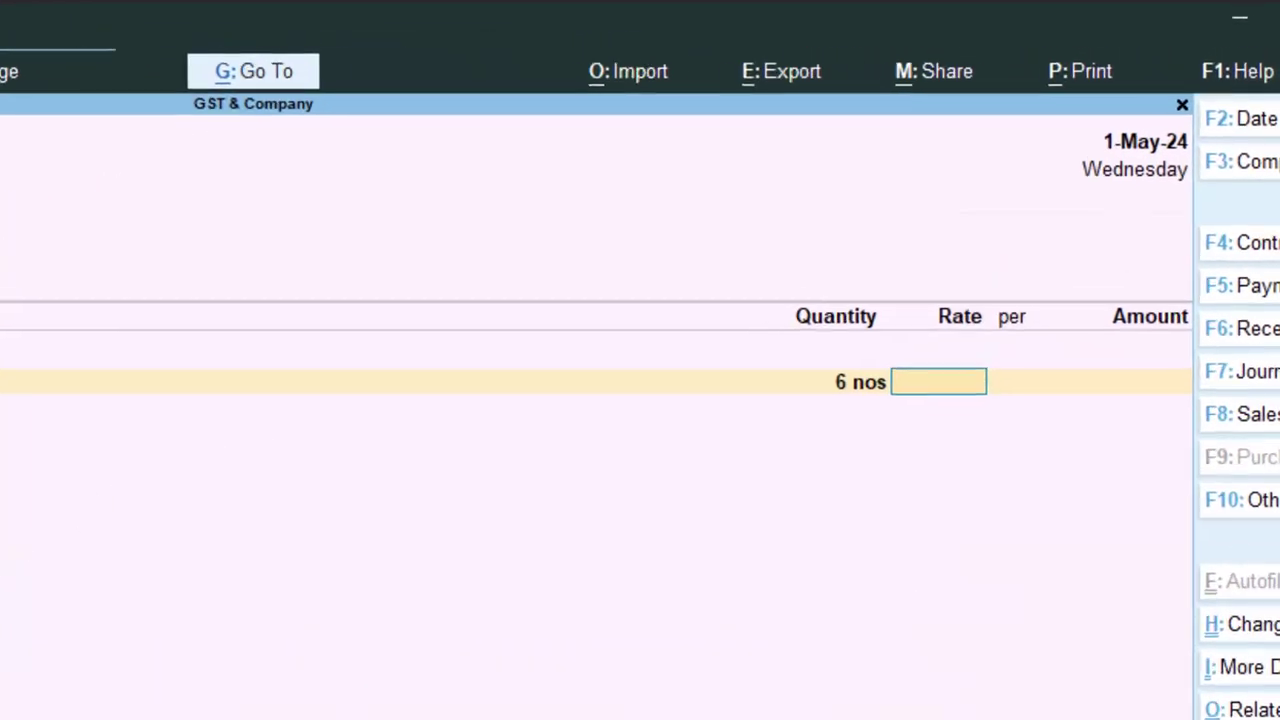
pyautogui.write('2')
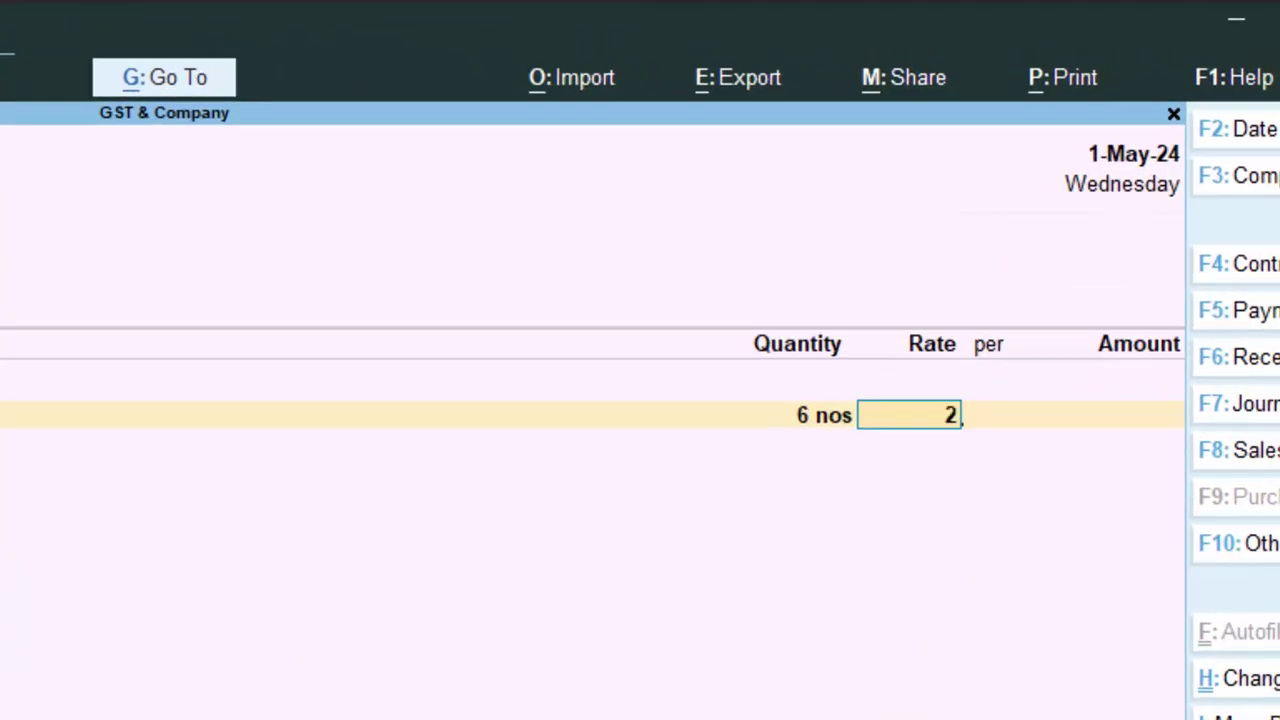
pyautogui.write(',000')
pyautogui.press('Return')
# Add an Igst tax ledger line of 600.00 beneath the SSD item
pyautogui.press('Return')
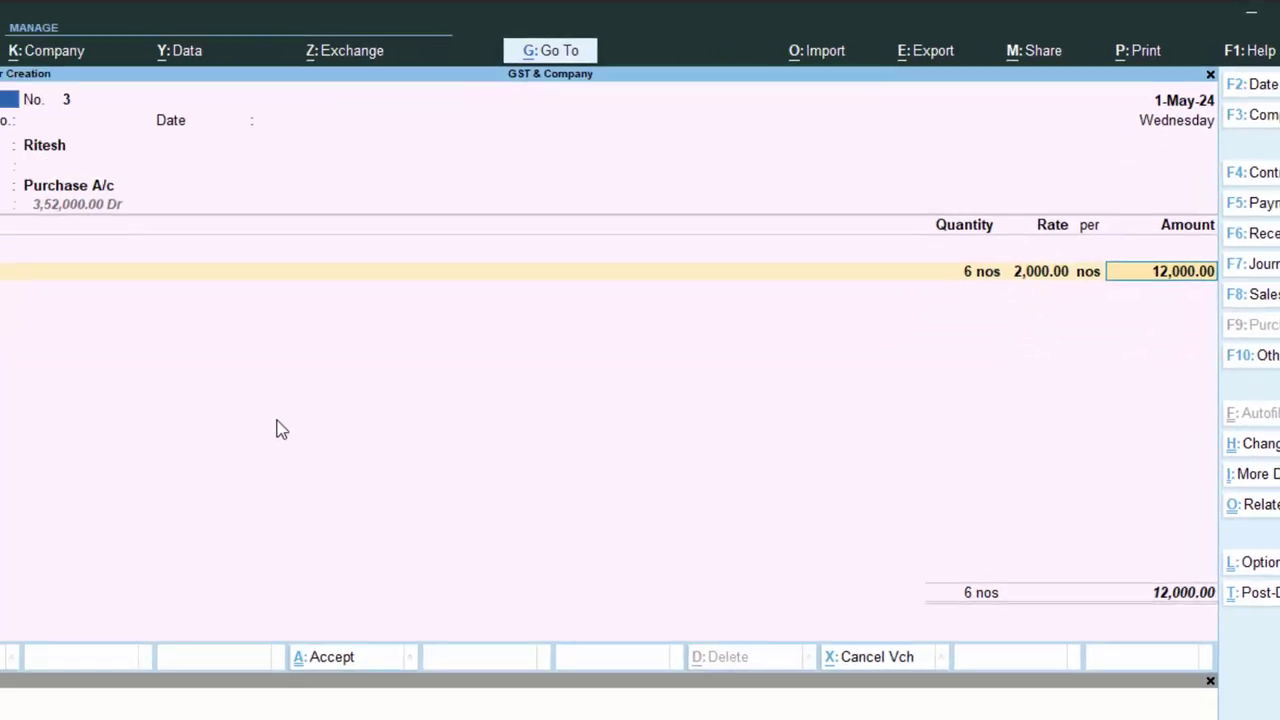
pyautogui.press('Return')
pyautogui.write('C')
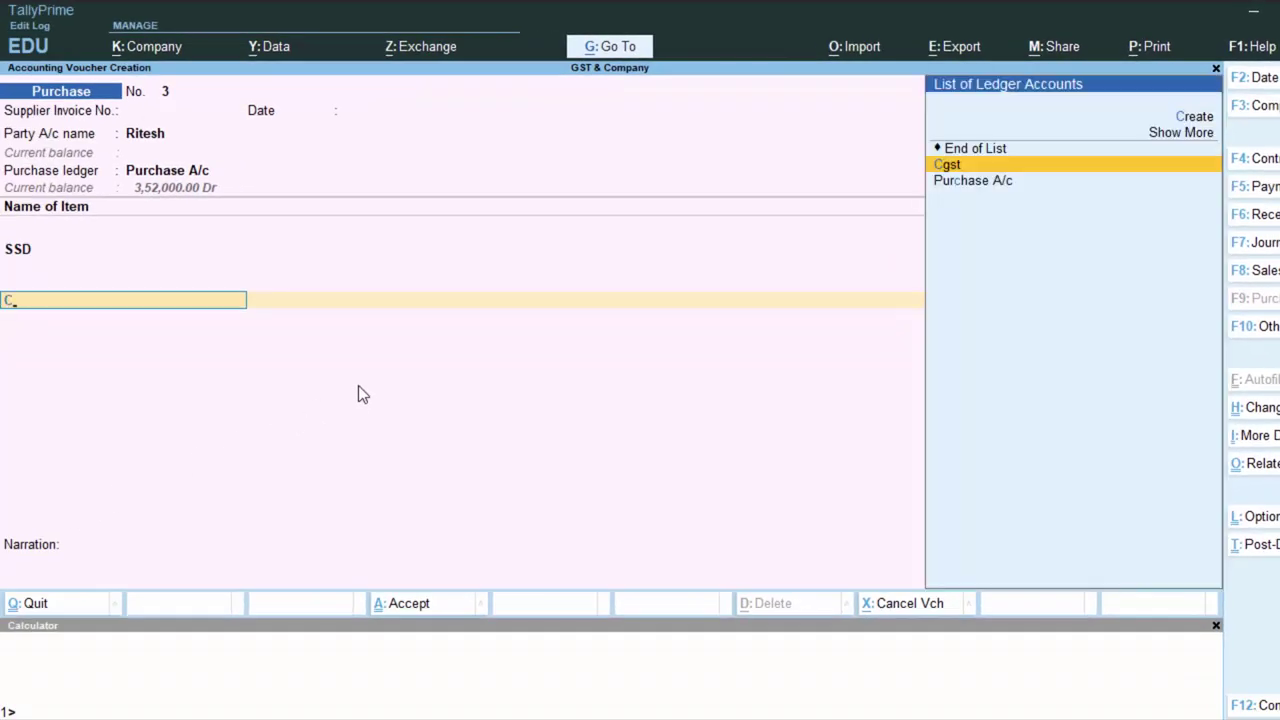
pyautogui.press('Return')
pyautogui.press('BackSpace')
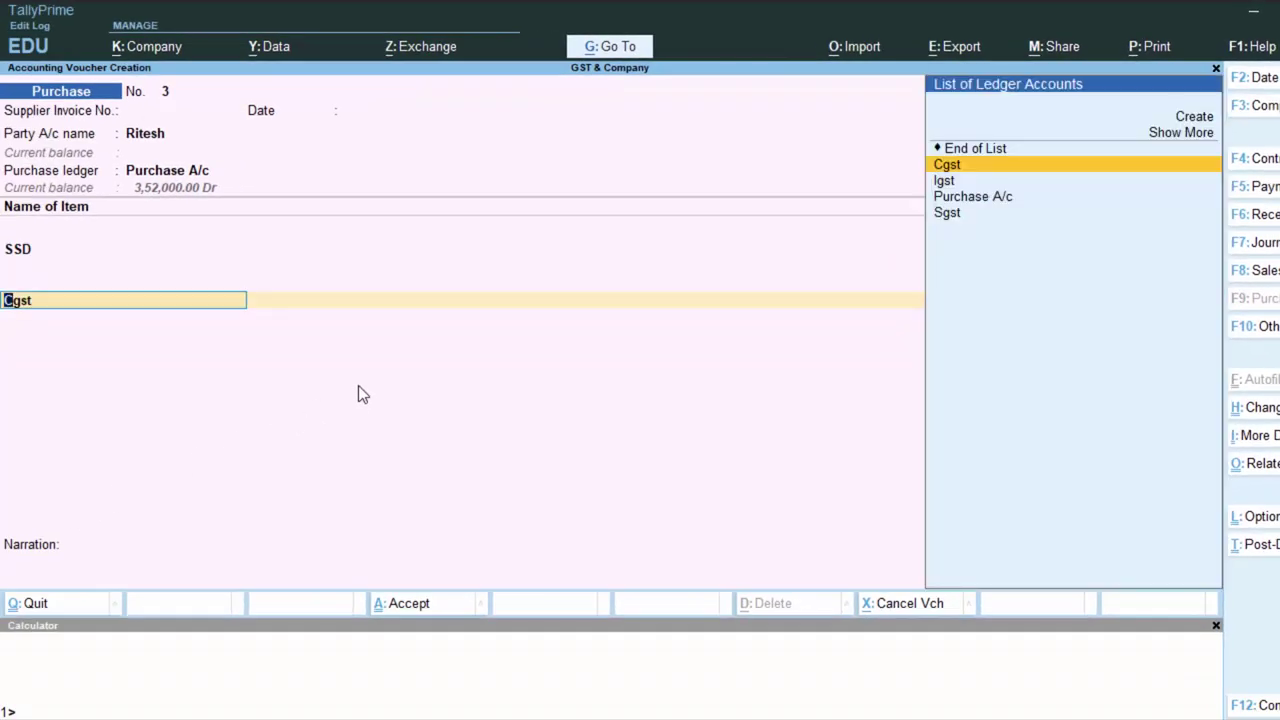
pyautogui.press('Down')
pyautogui.press('Down')
pyautogui.press('Down')
pyautogui.press('Up')
pyautogui.press('Up')
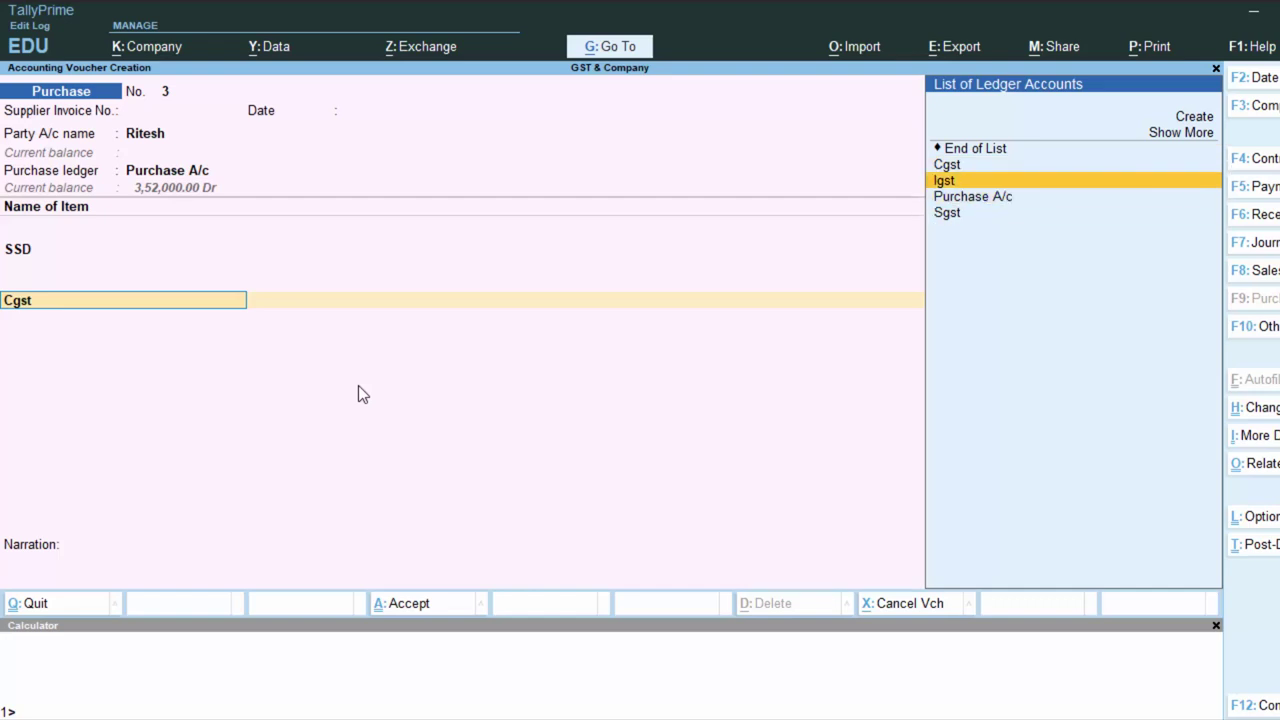
pyautogui.press('Return')
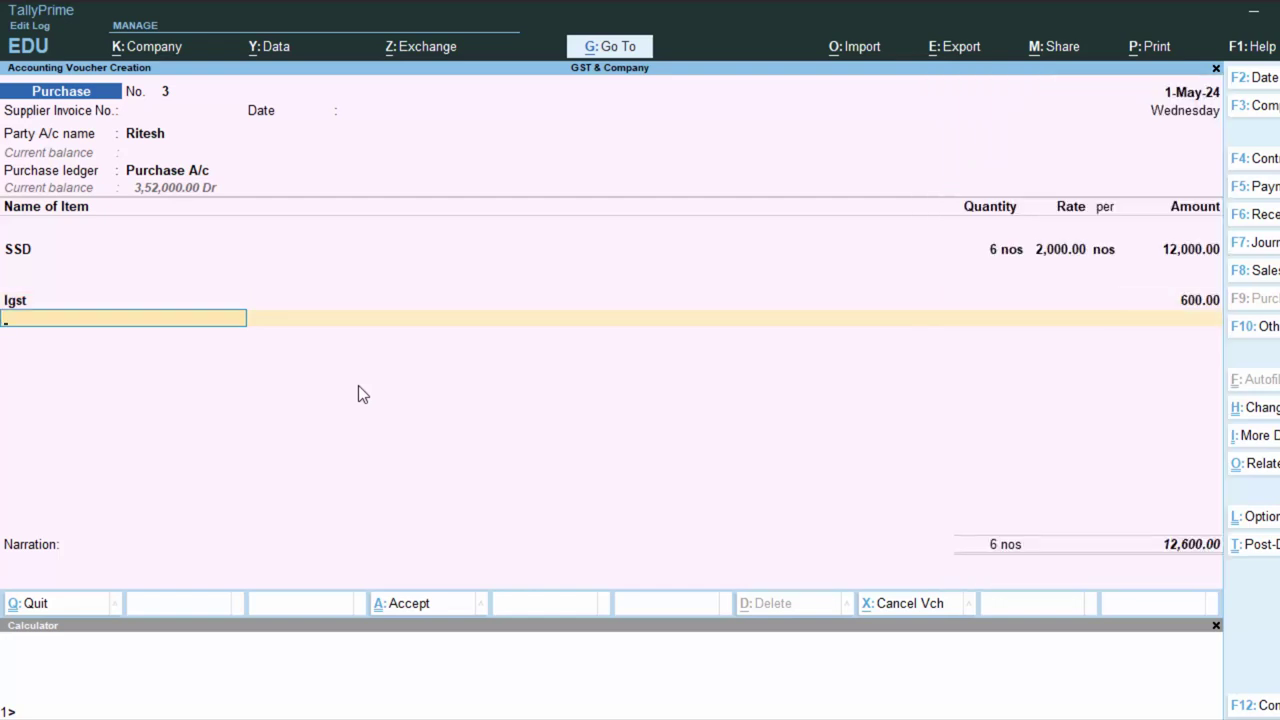